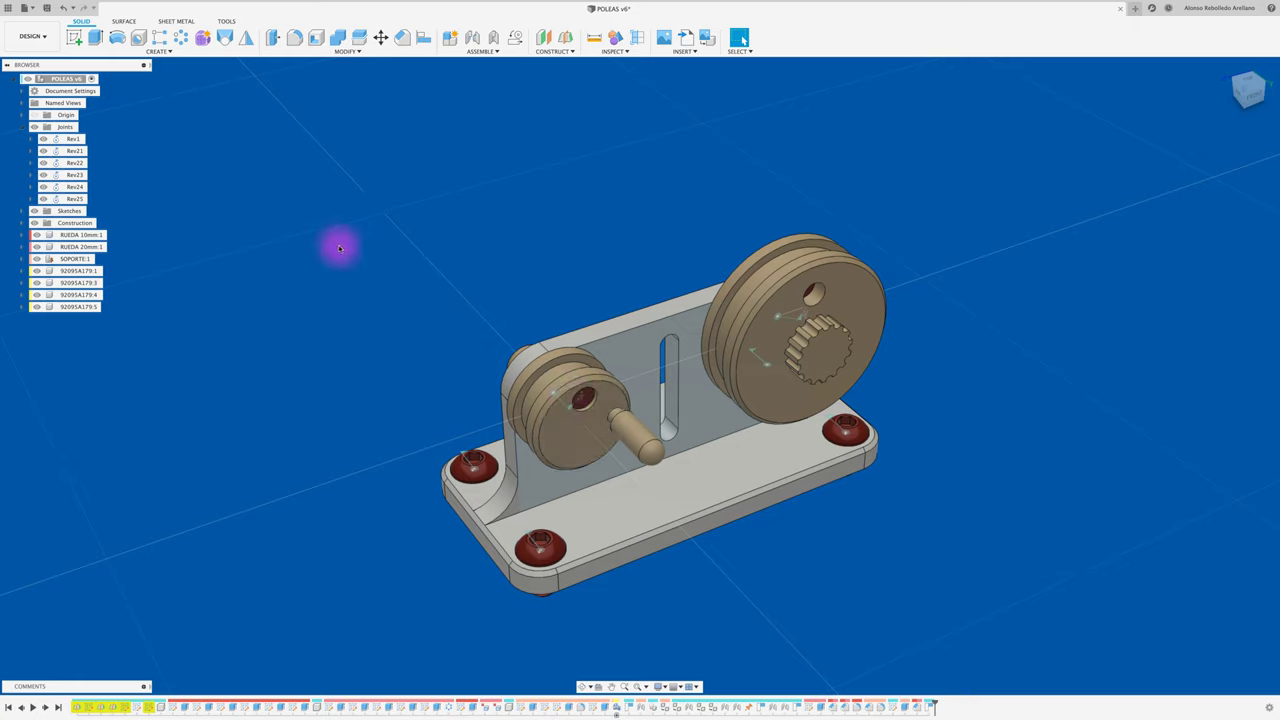
Measure the base's front edge and the circular edges of the small and large pulleys.
left_click(594, 37)
left_click(714, 533)
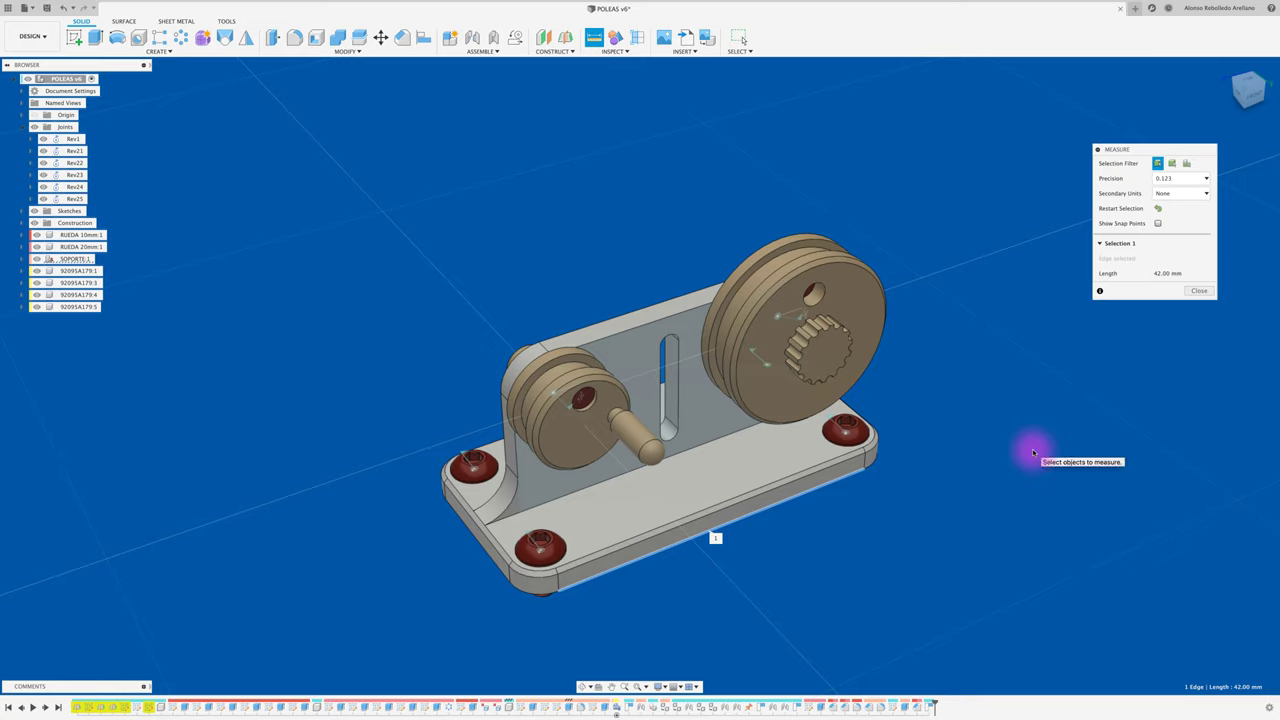
left_click(1198, 290)
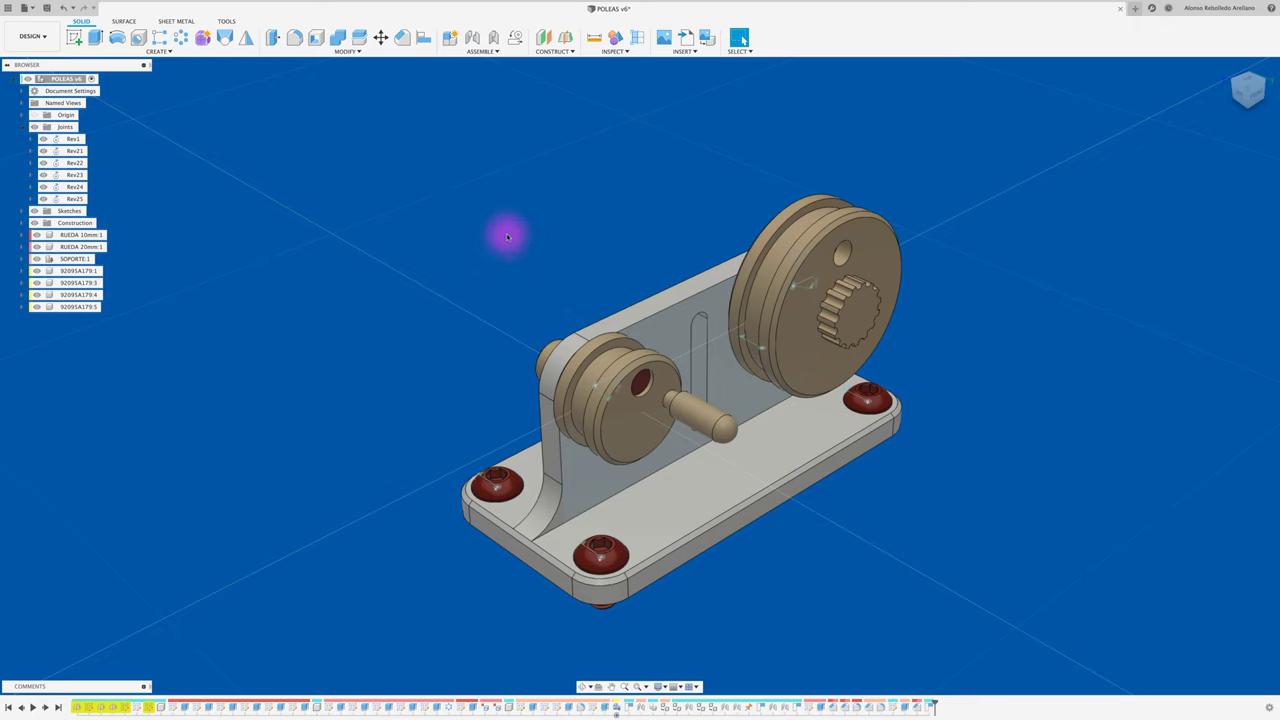
left_click(596, 40)
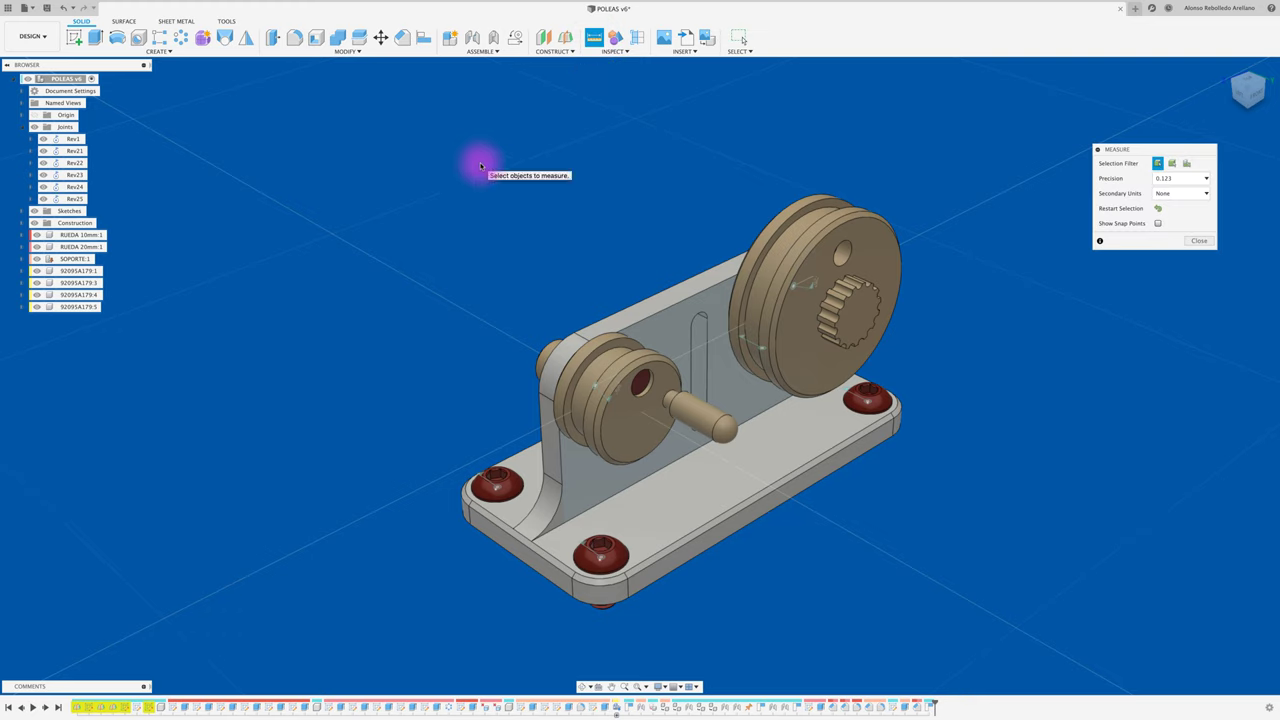
left_click(598, 358)
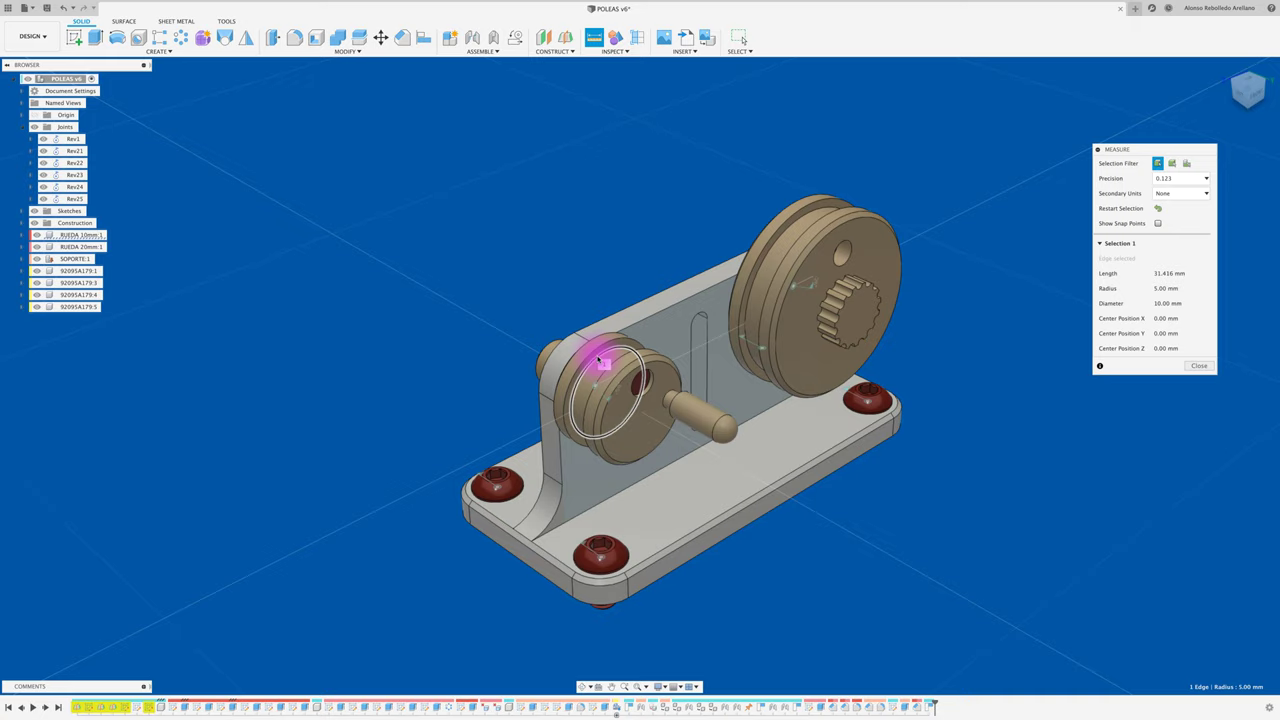
left_click(1188, 367)
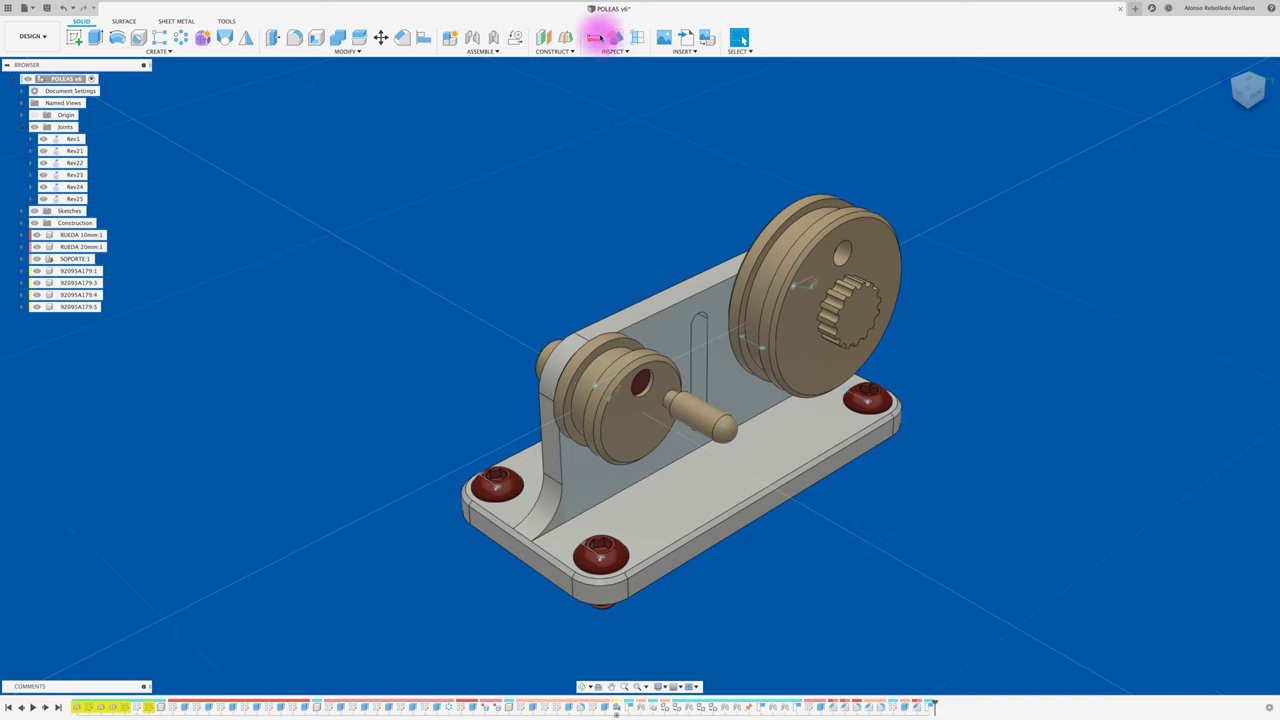
key("i")
left_click(810, 210)
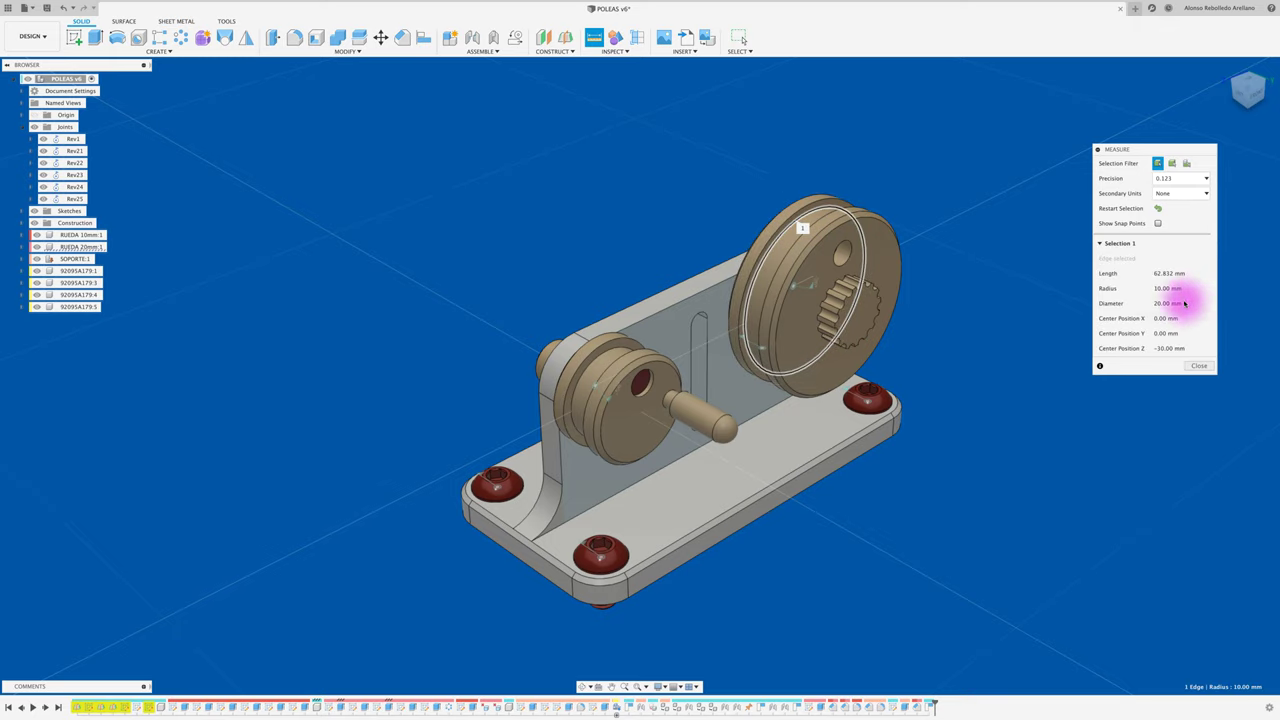
left_click(1199, 366)
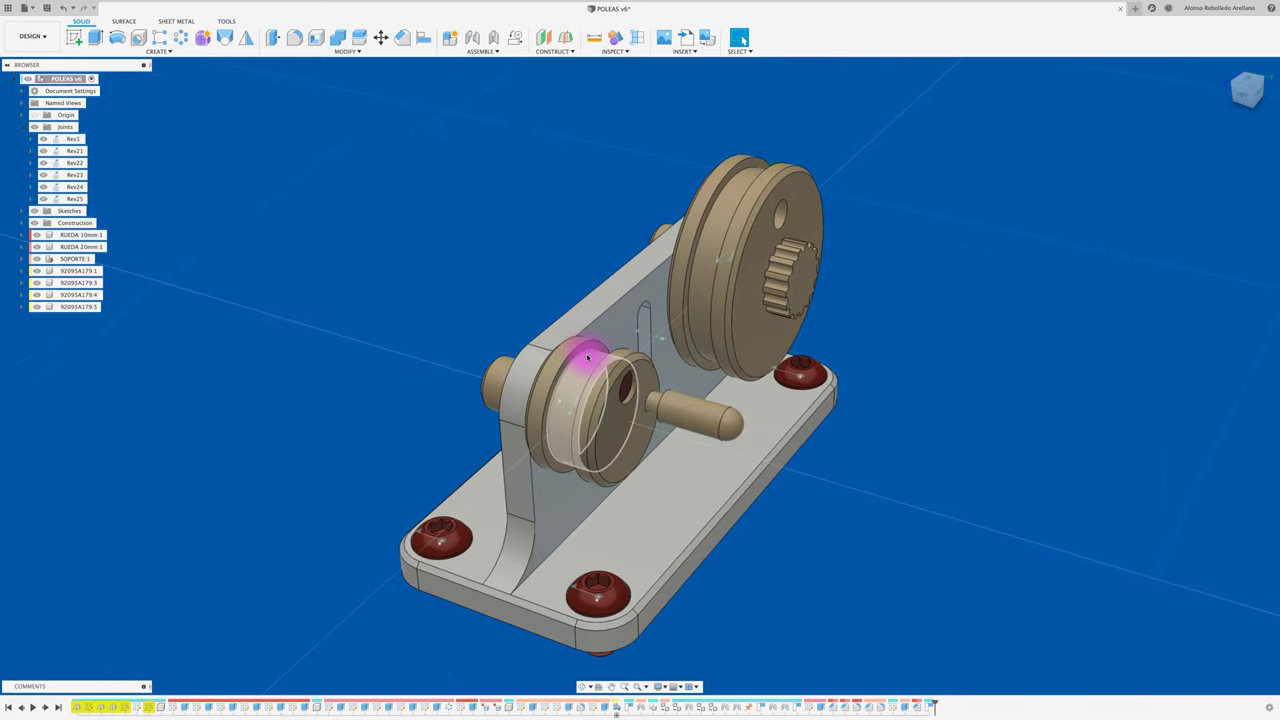
Add a new component under the POLEAS root and rename it CORREA.
left_click_drag(587, 350, 471, 310)
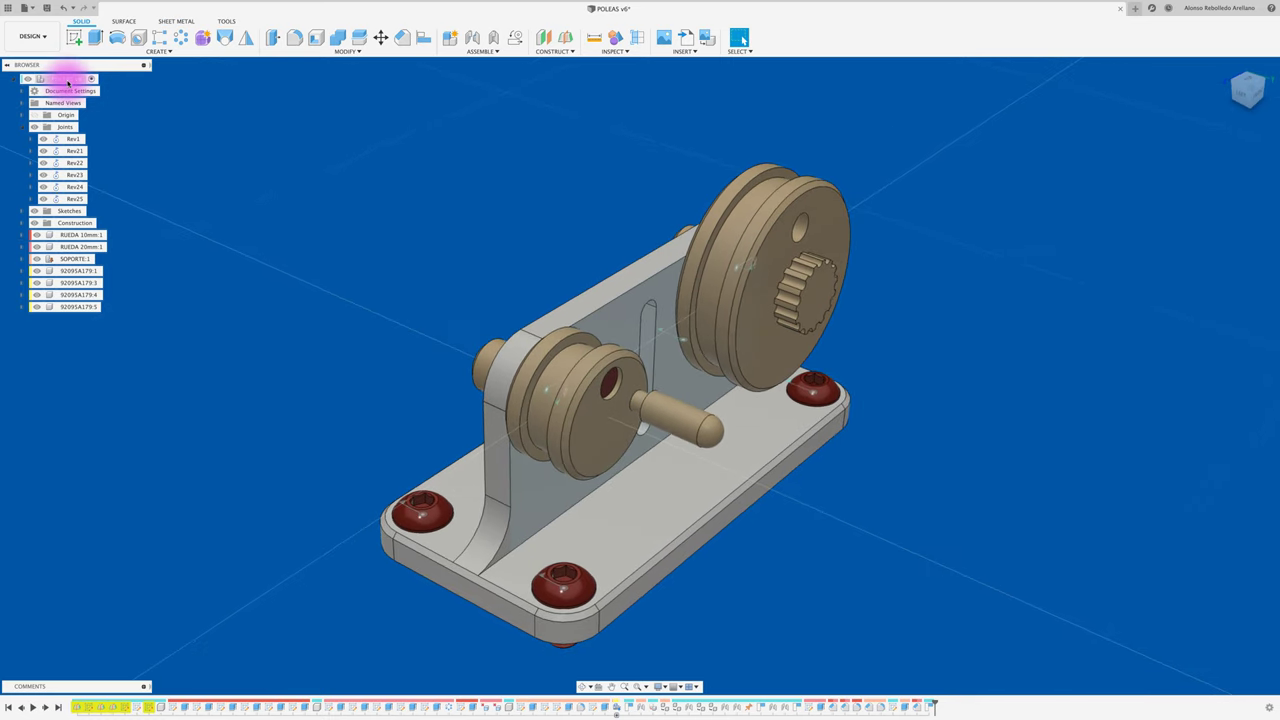
left_click(72, 80)
right_click(72, 80)
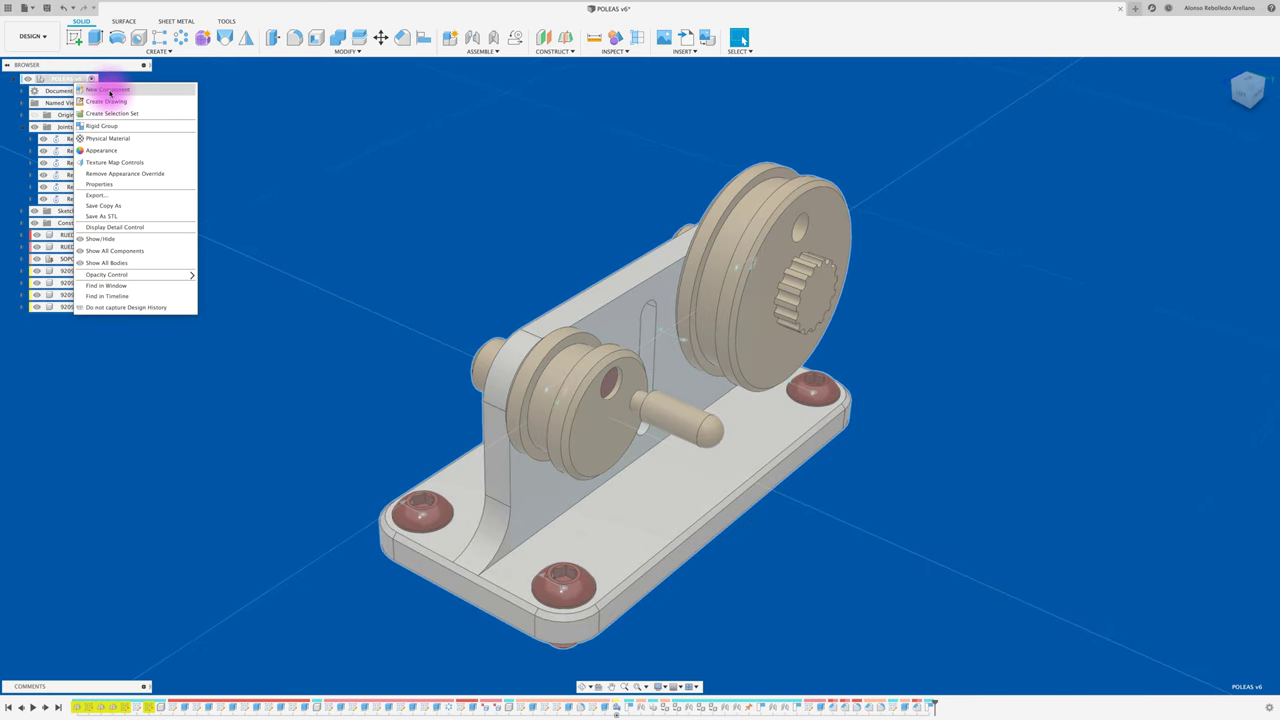
left_click(110, 90)
double_click(97, 318)
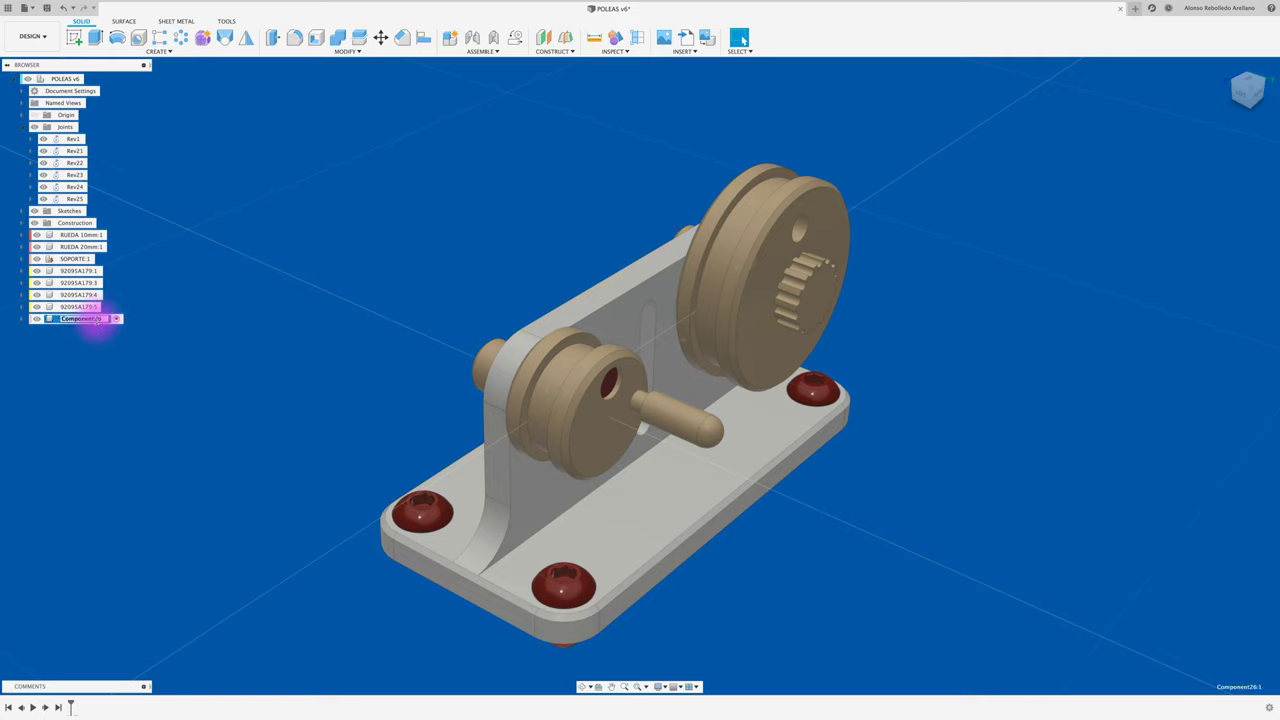
type("CORREA")
key("Return")
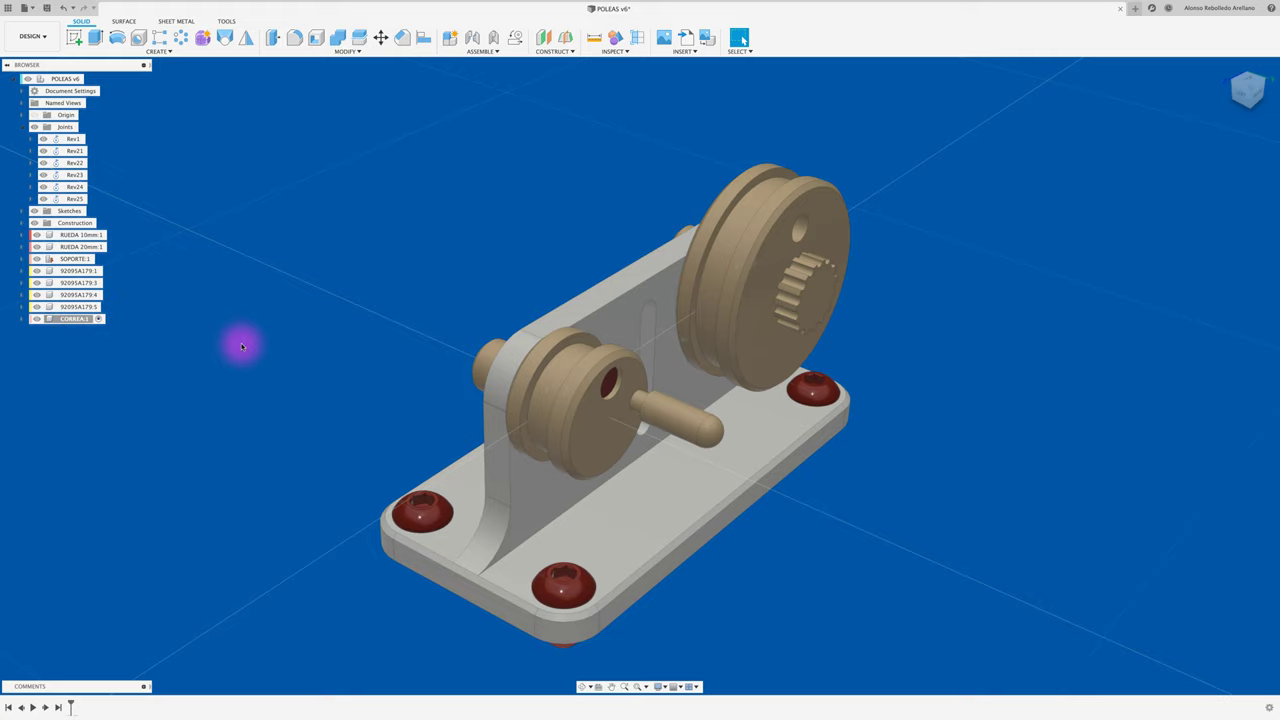
middle_click_drag(241, 346, 287, 211, "shift")
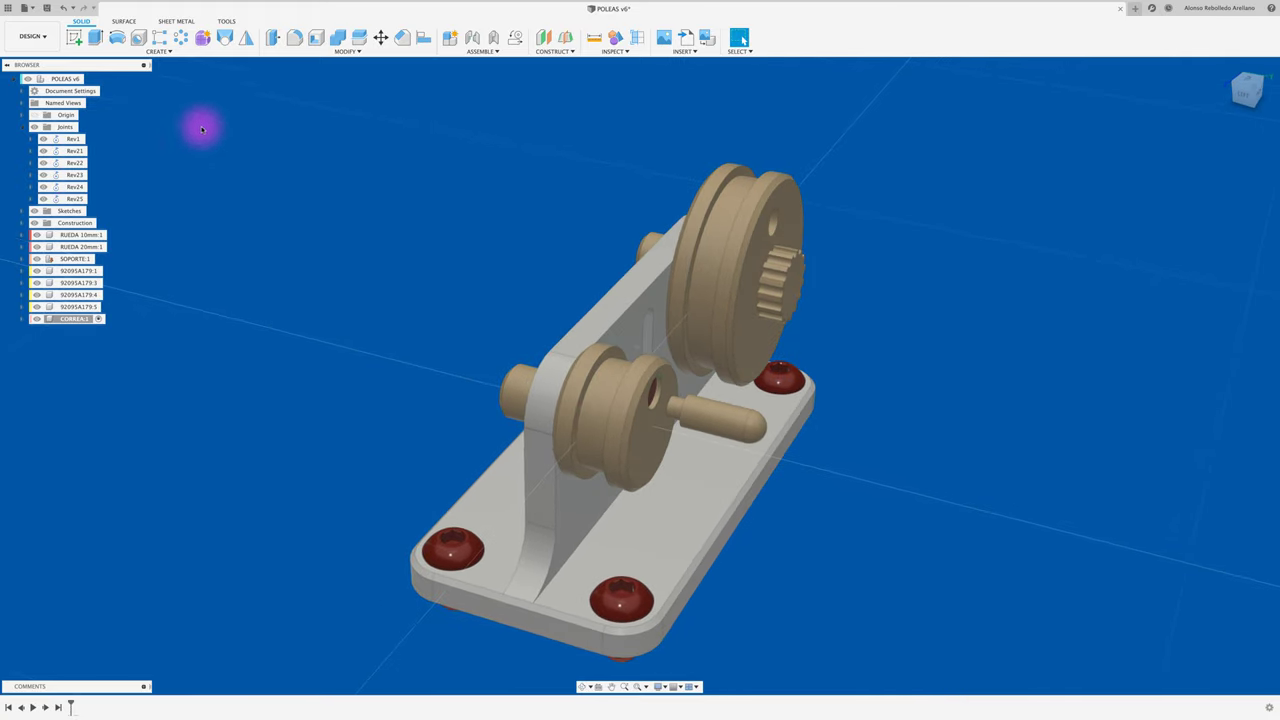
Start a sketch on the small pulley's face, viewed from the front with Slice on.
left_click(612, 355)
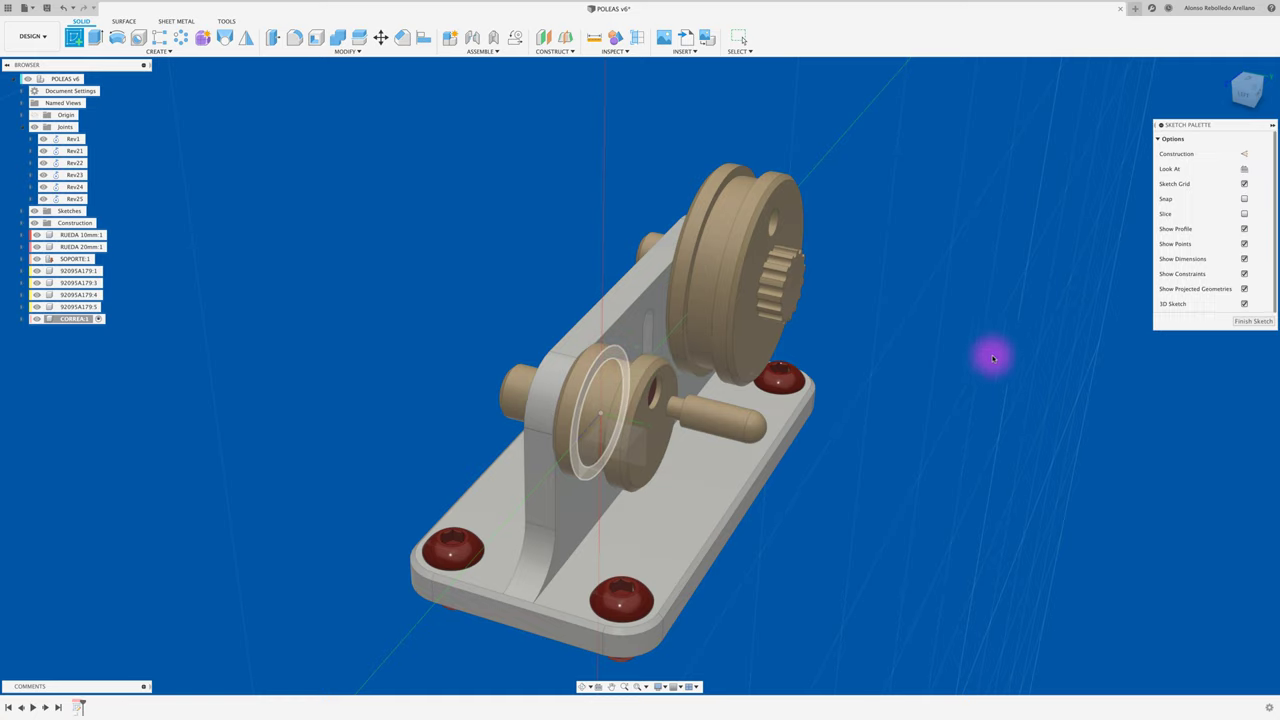
left_click(1260, 95)
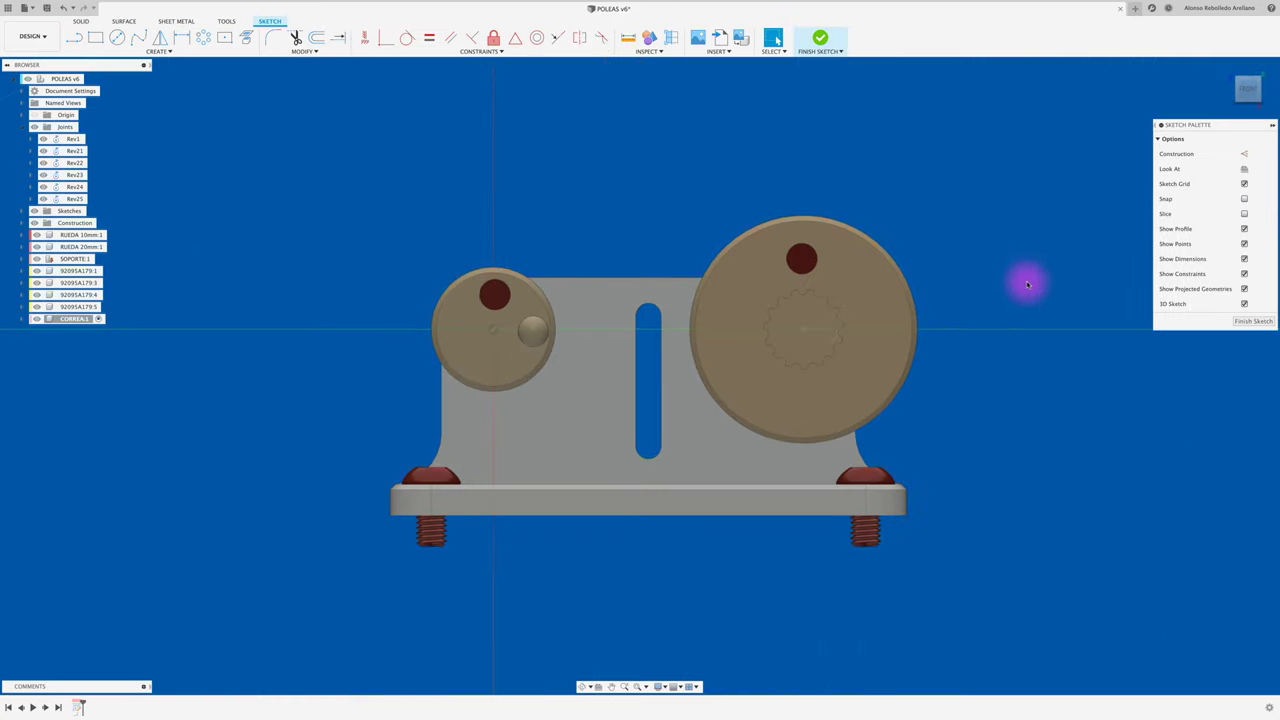
left_click(1245, 214)
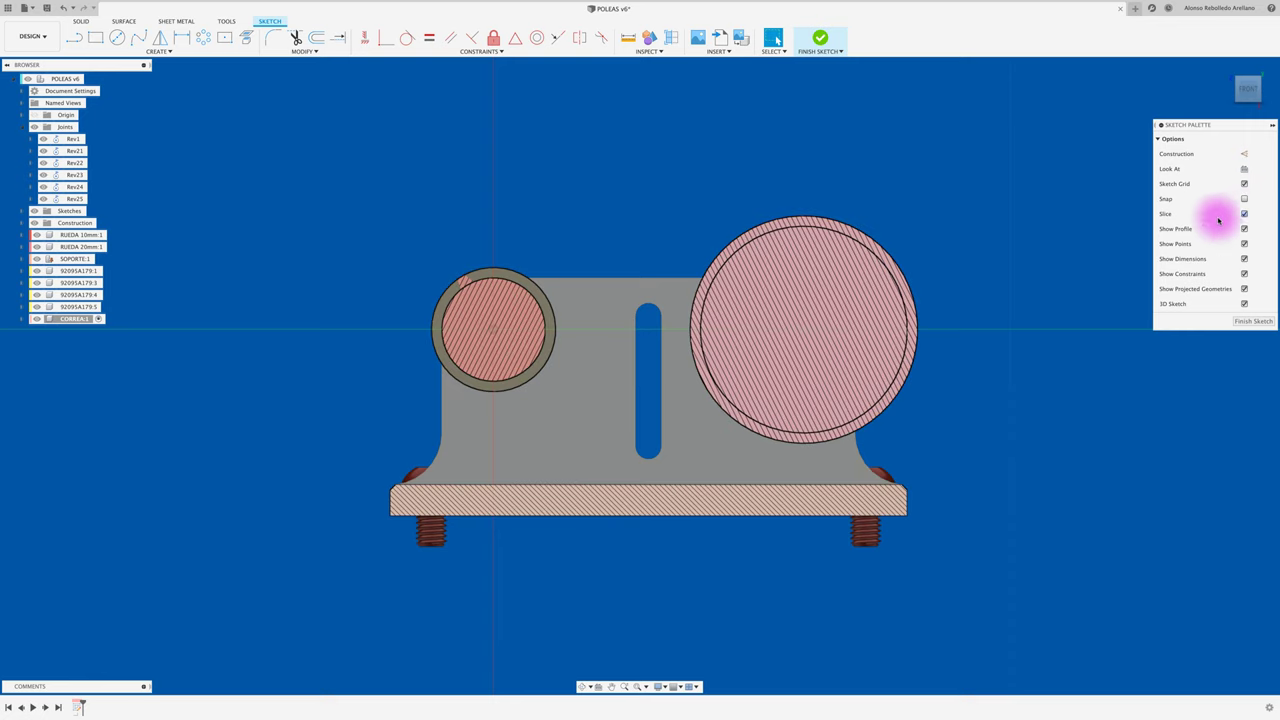
scroll(545, 215, "up", 1)
scroll(545, 217, "up", 1)
scroll(545, 217, "down", 1)
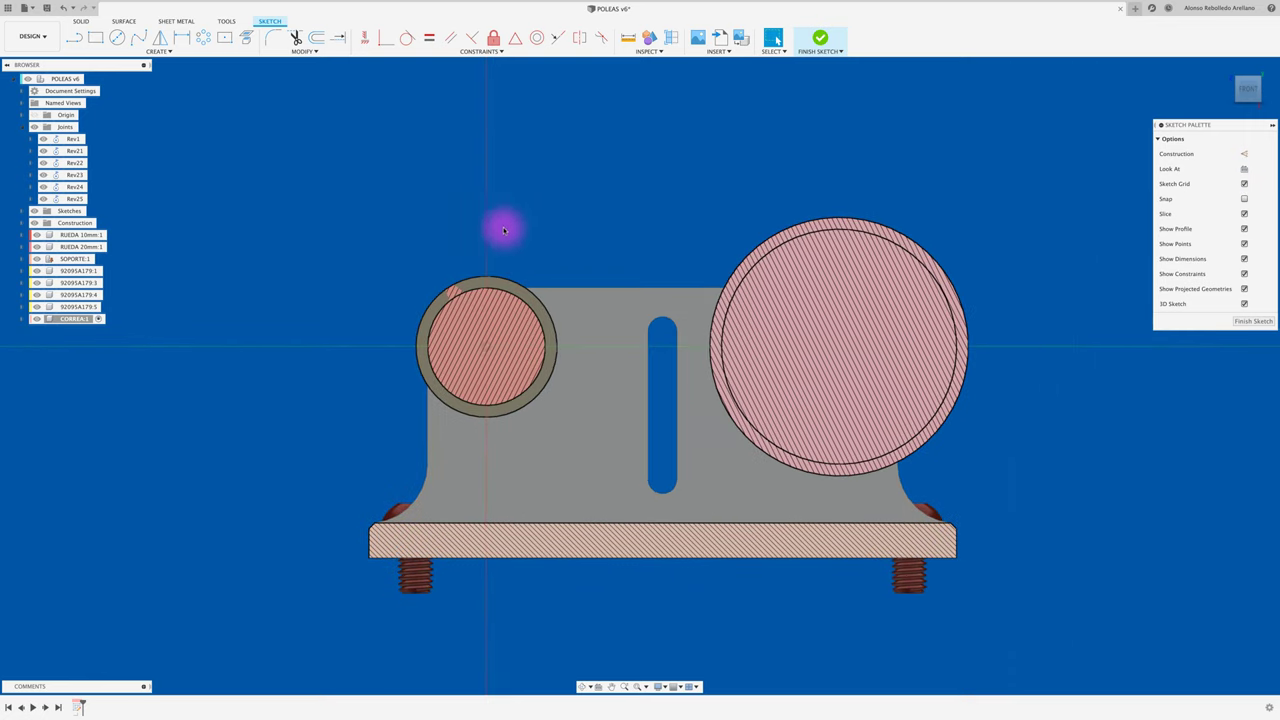
Draw a 10 mm centre-diameter circle on the small pulley and another on the large pulley.
left_click(117, 38)
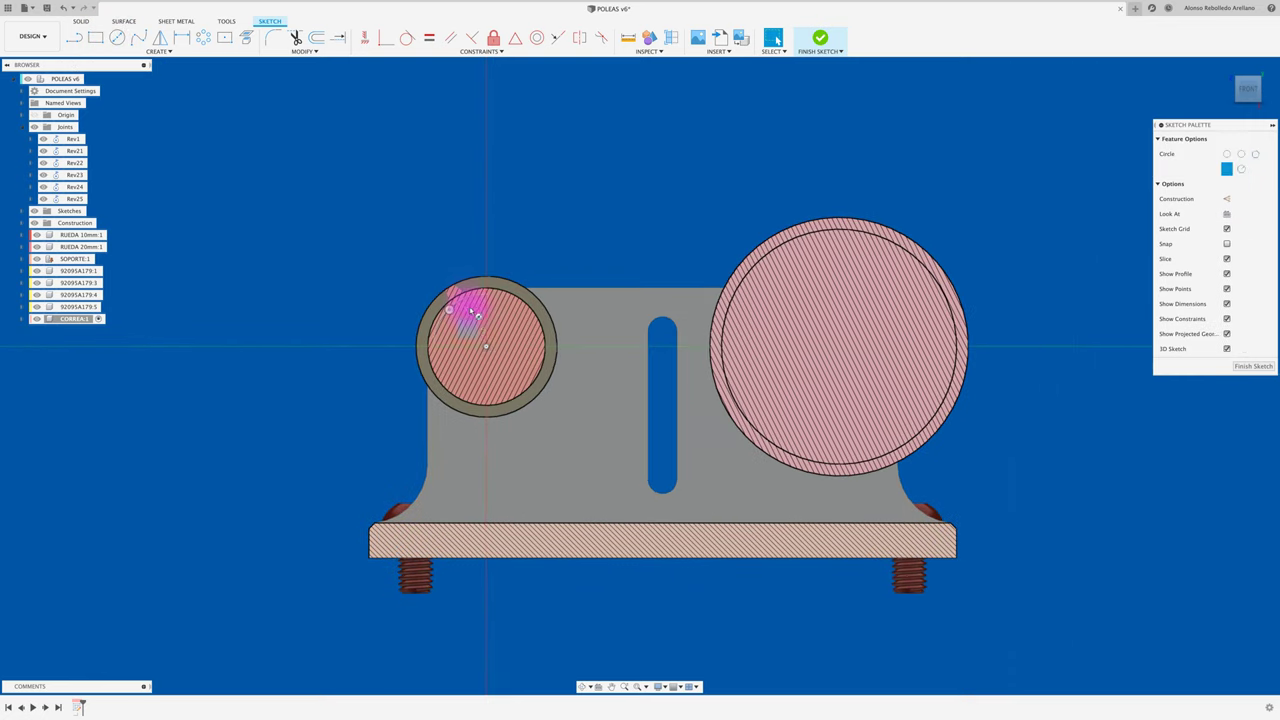
left_click(486, 346)
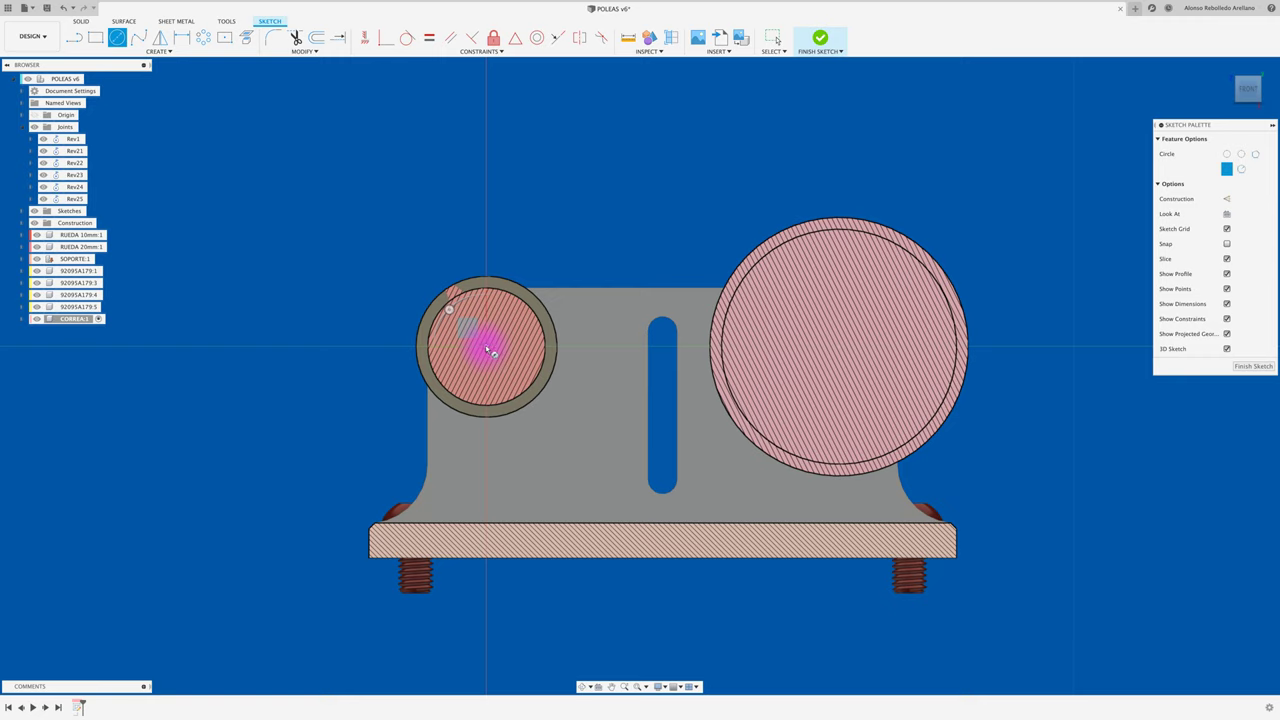
left_click(509, 290)
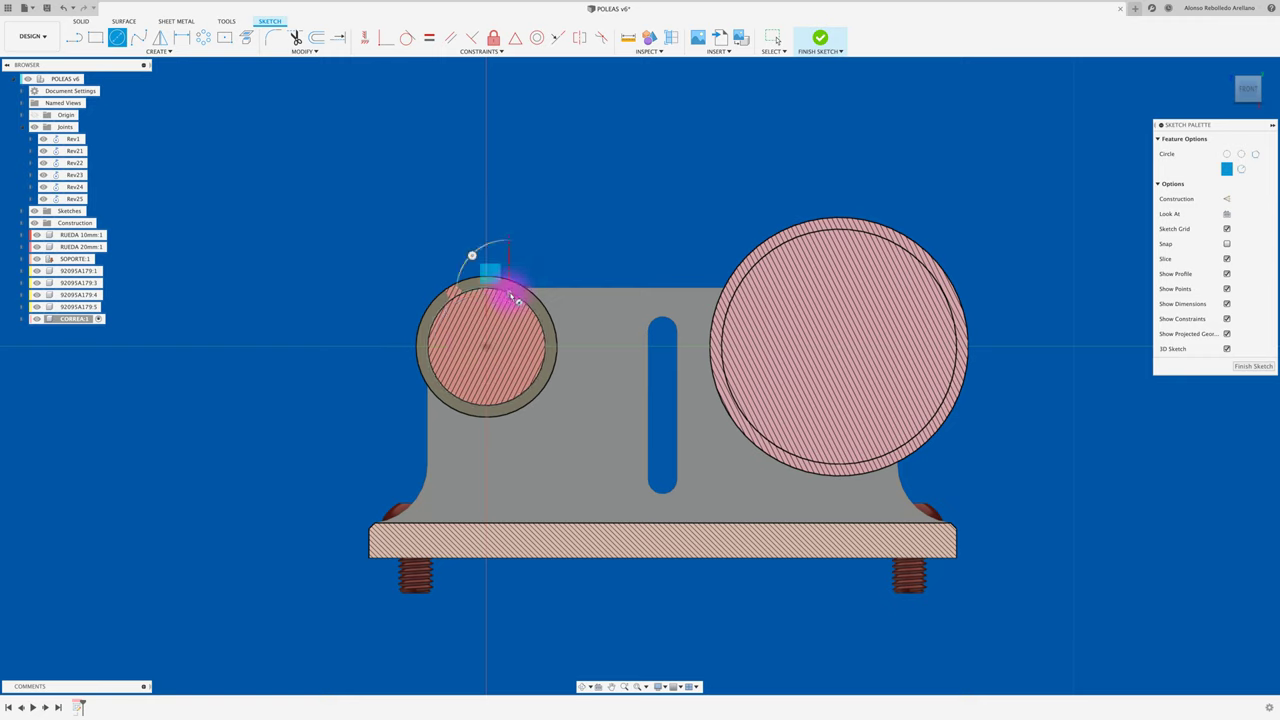
left_click(839, 347)
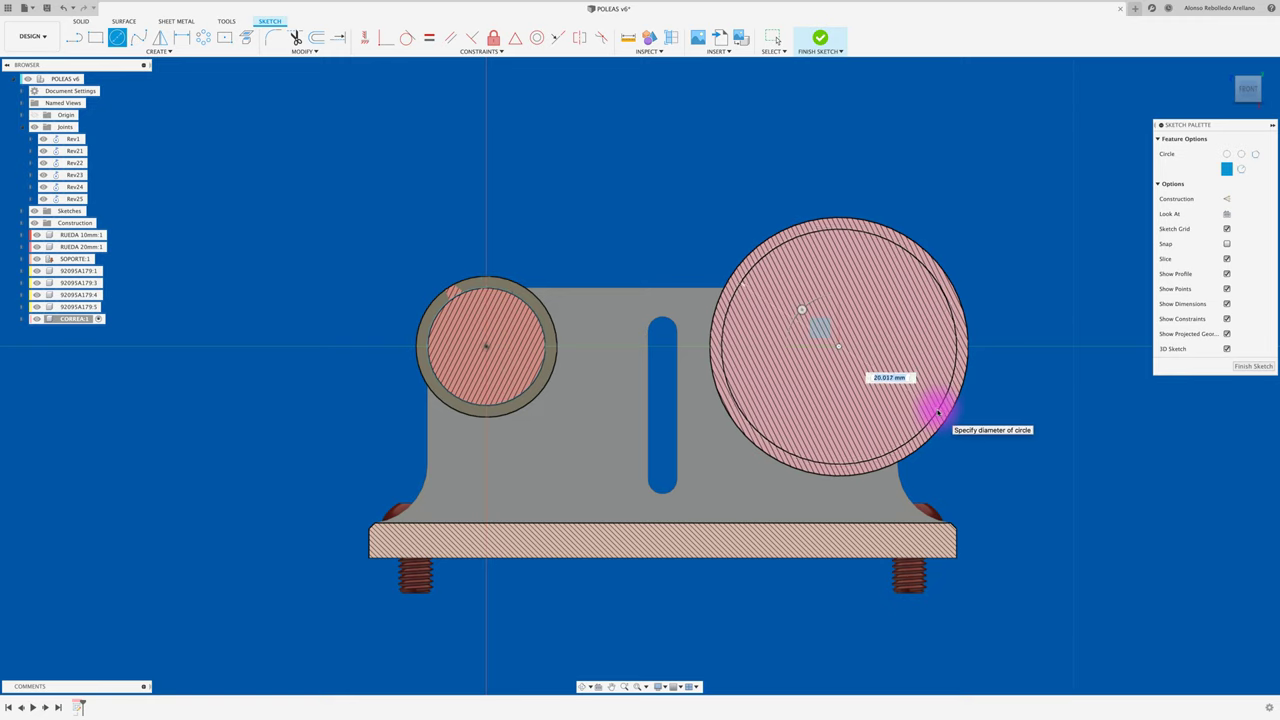
left_click(938, 412)
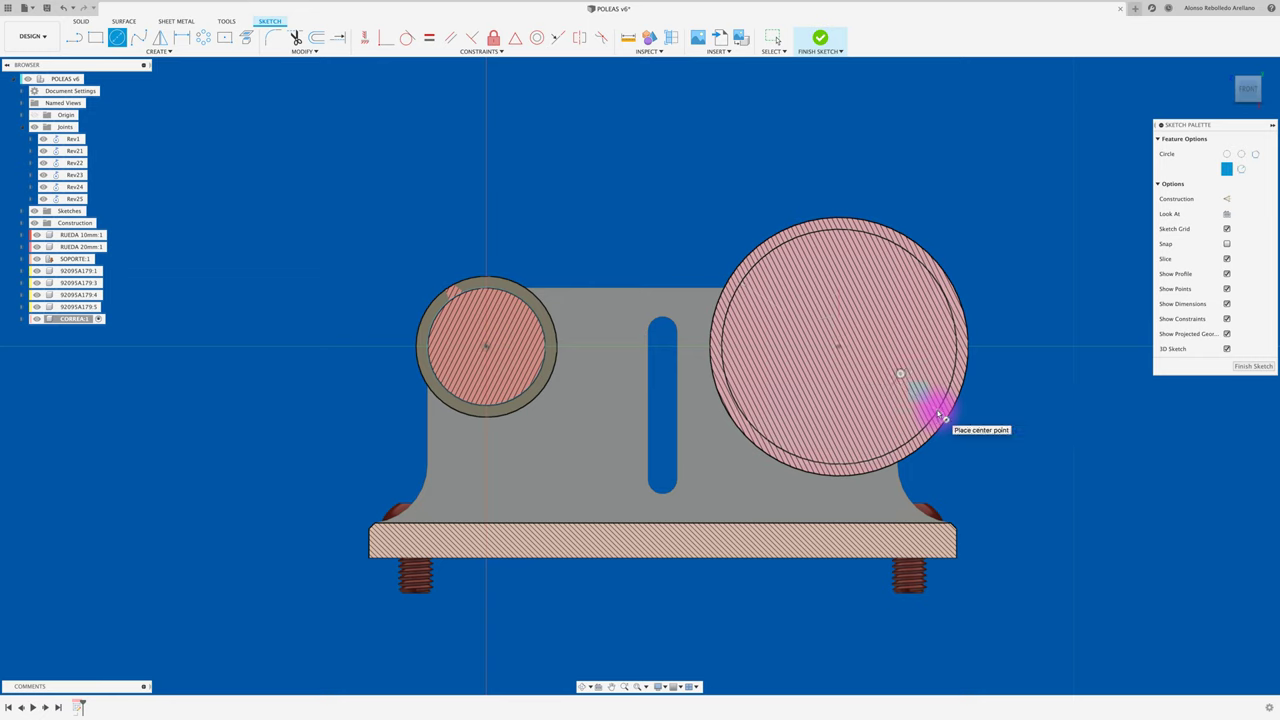
Dimension the large pulley's circle to a 20 mm diameter.
key("d")
left_click(932, 418)
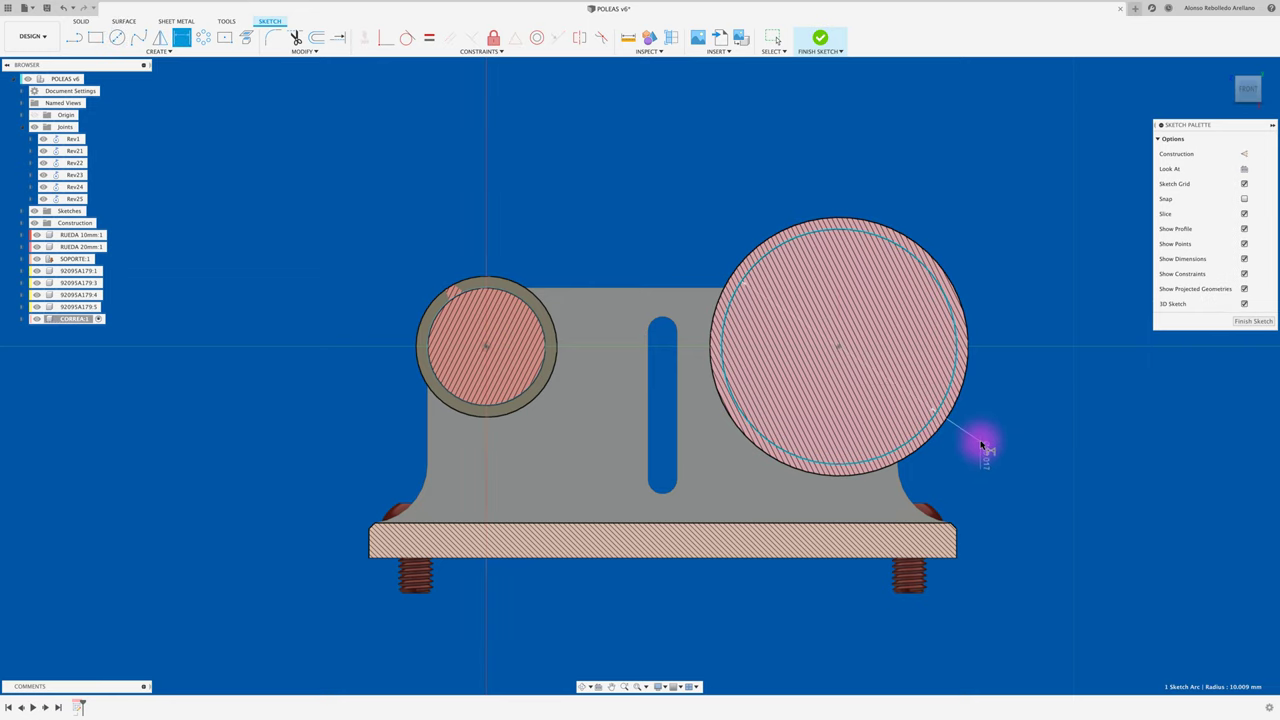
left_click(983, 453)
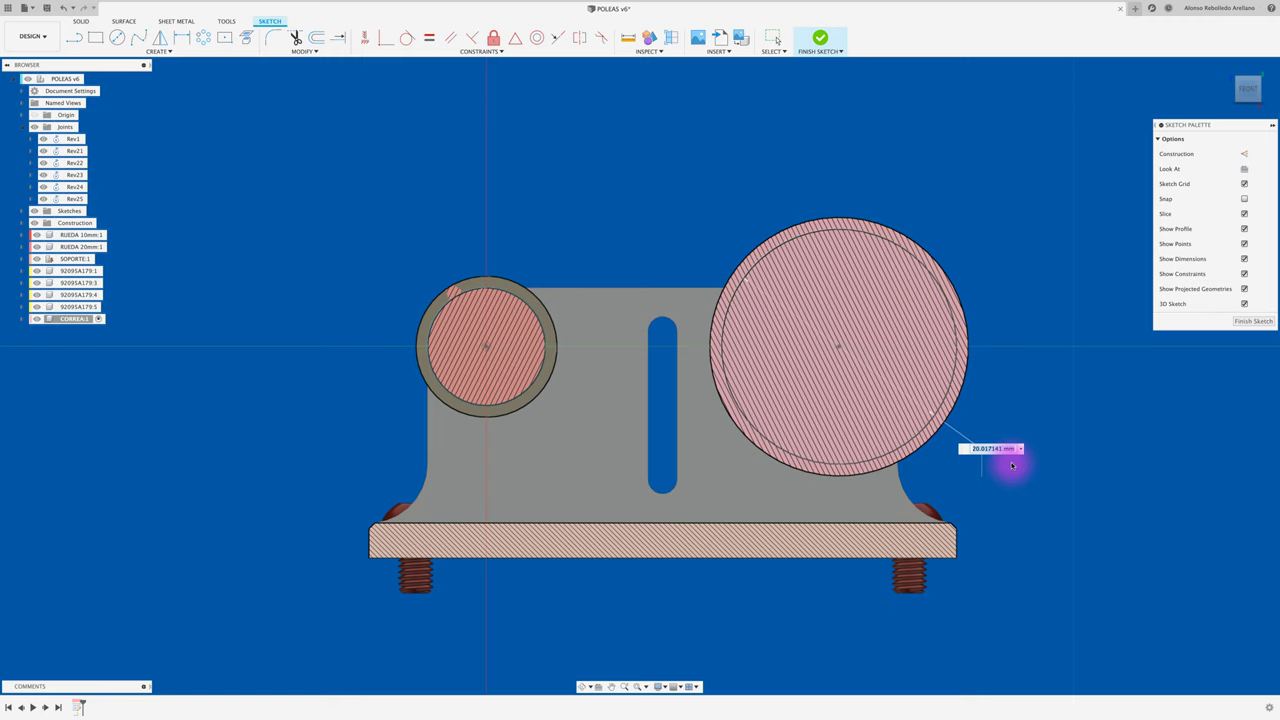
type("20")
key("Return")
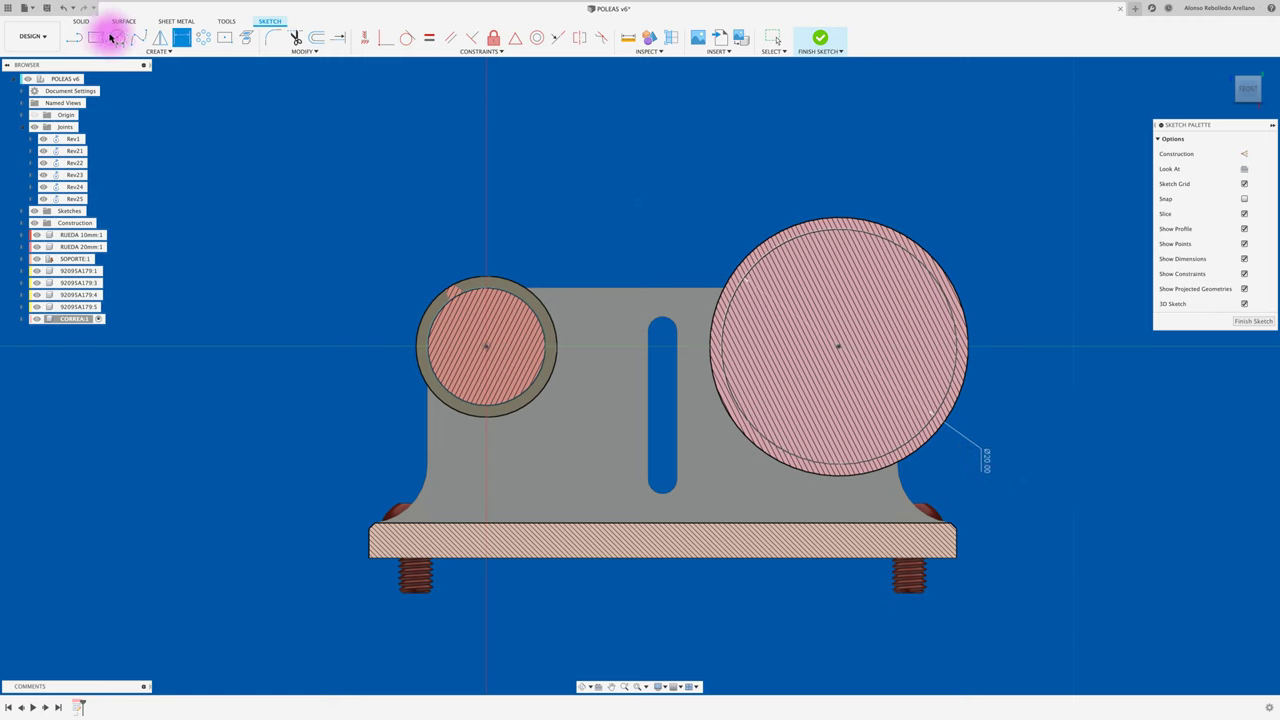
Draw two lines, one above the pulleys and one below them.
left_click(74, 37)
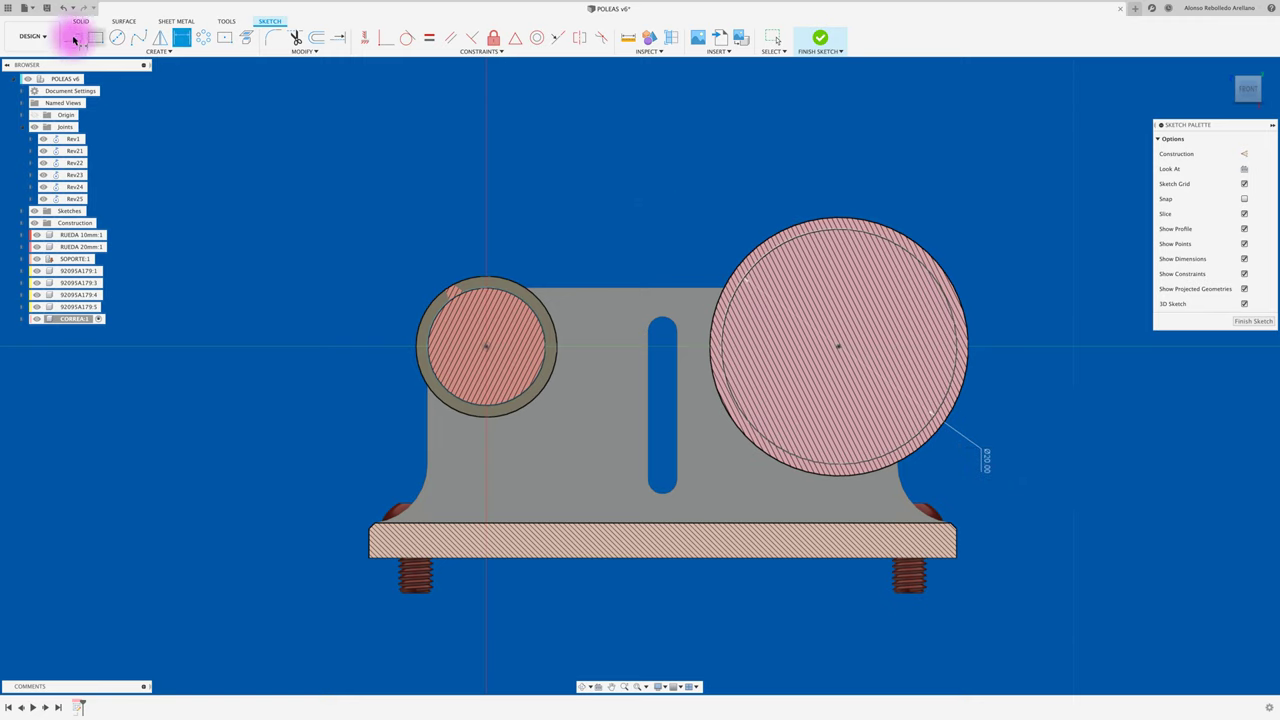
left_click(378, 258)
left_click(967, 163)
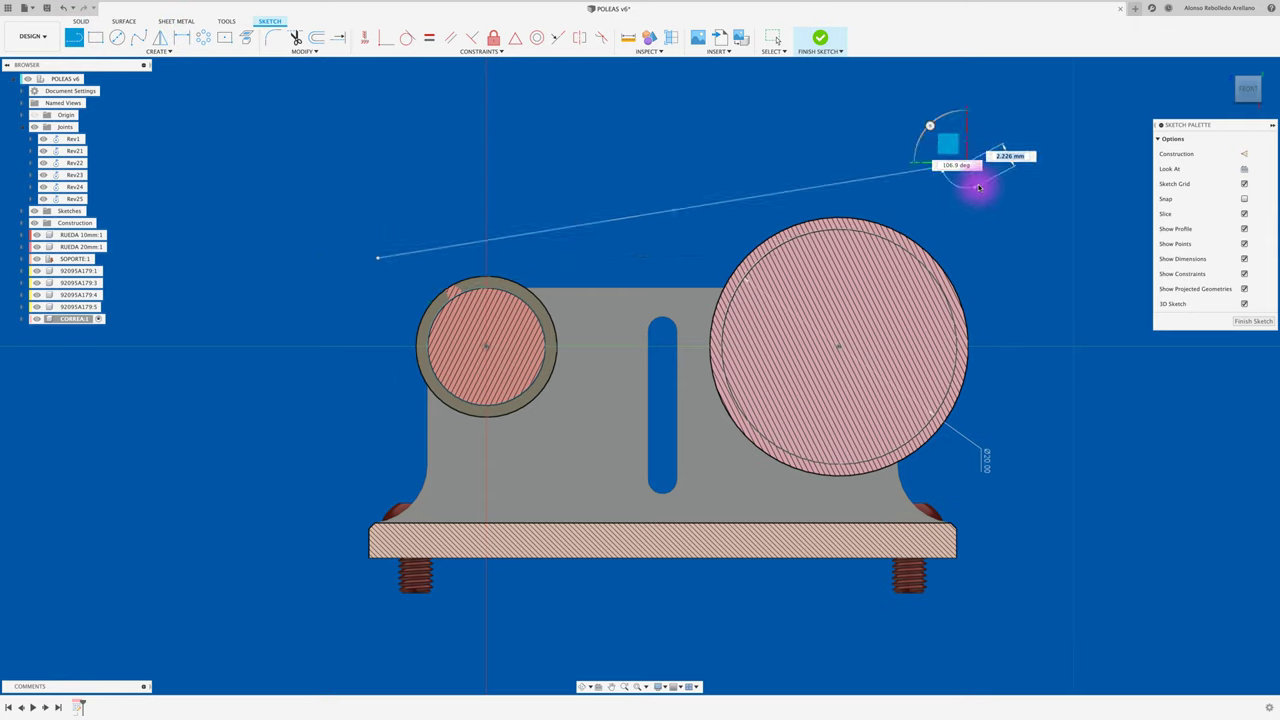
key("Escape")
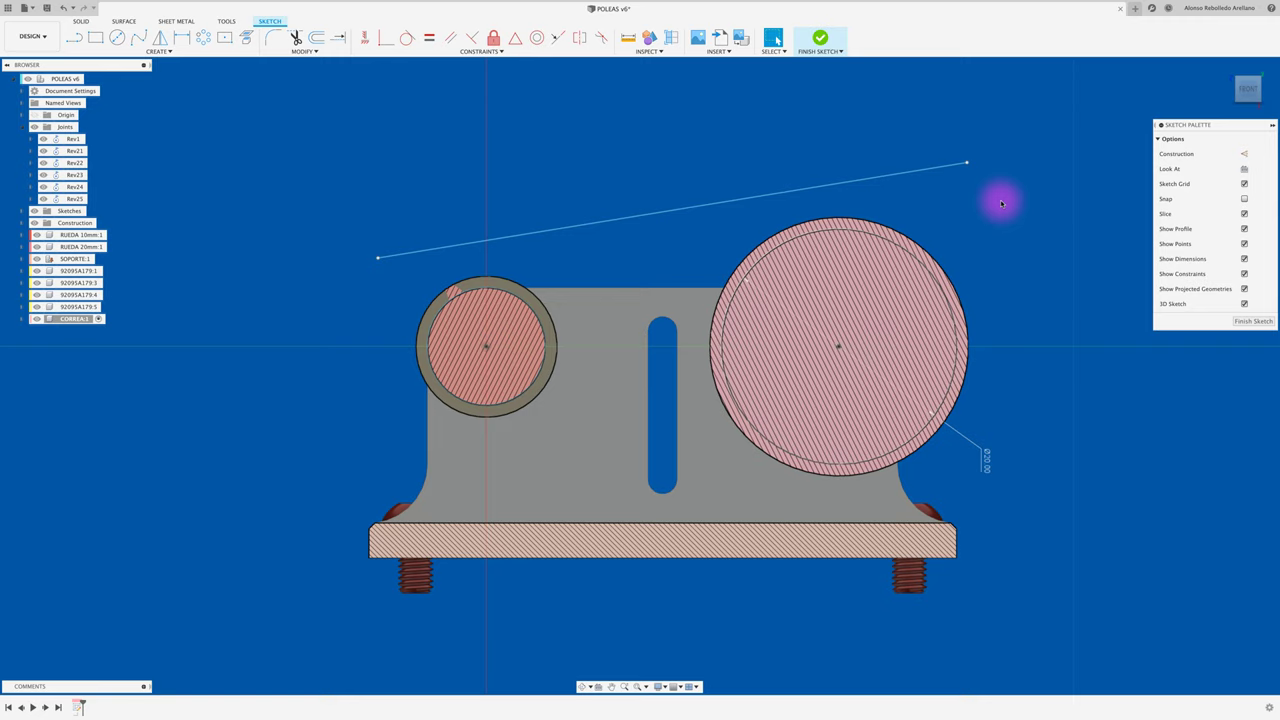
key("l")
left_click(298, 437)
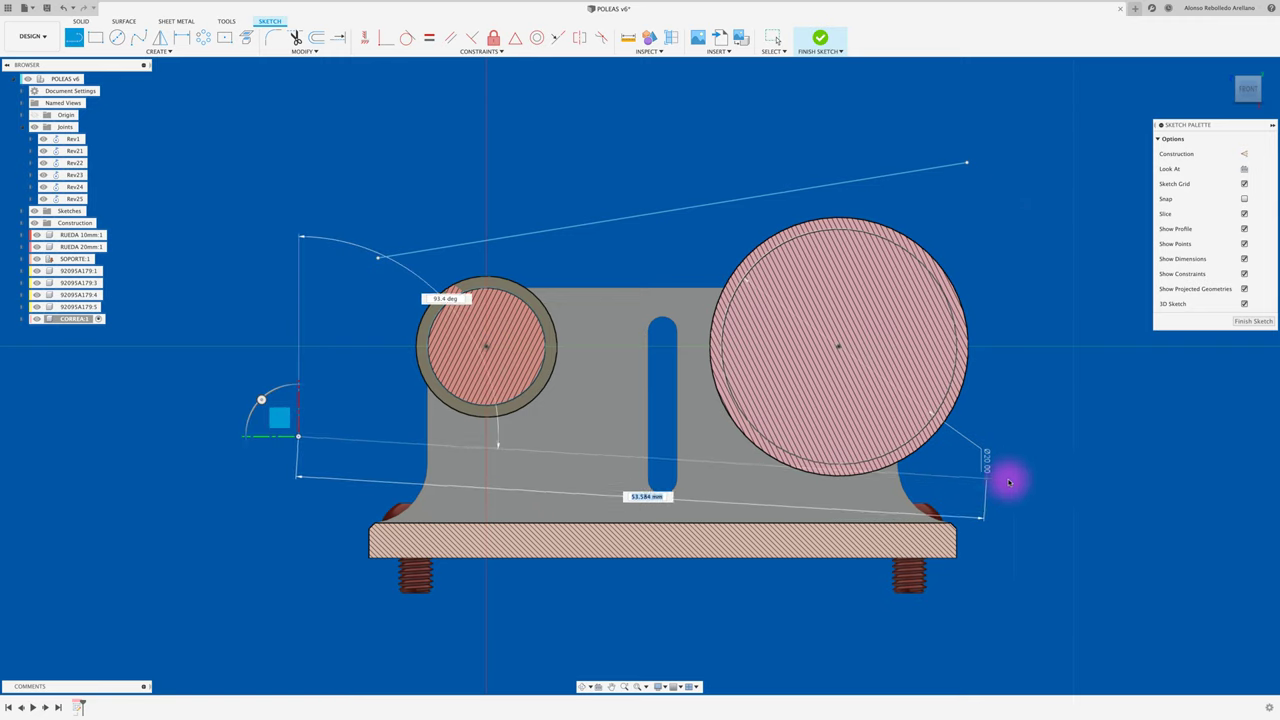
left_click(1068, 517)
key("Escape")
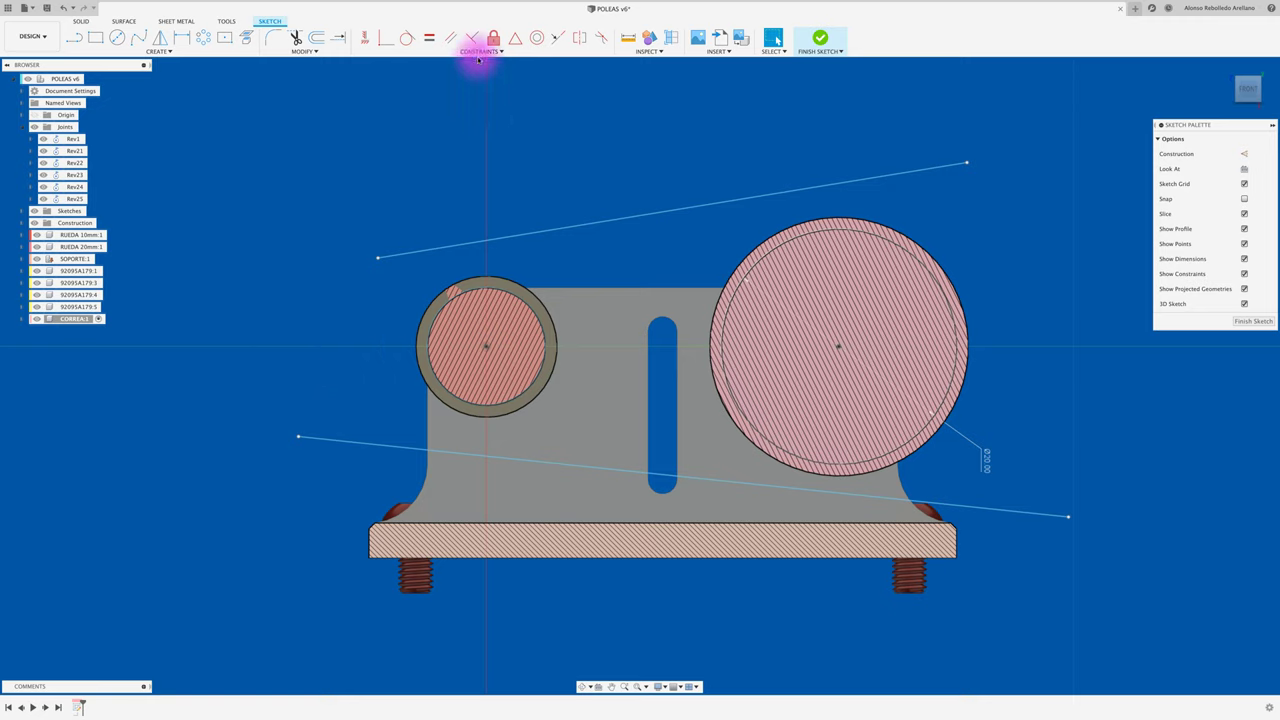
Make the upper and lower lines tangent to both the small and large pulley circles.
left_click(407, 38)
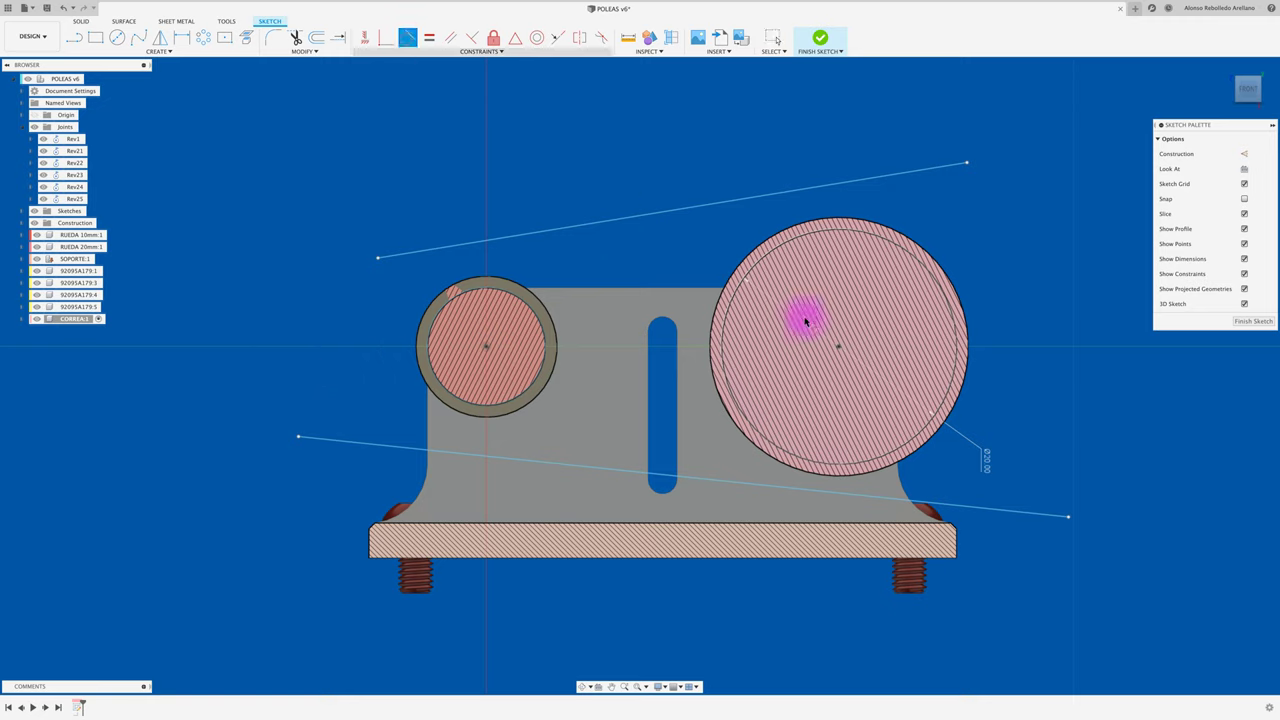
left_click(1000, 511)
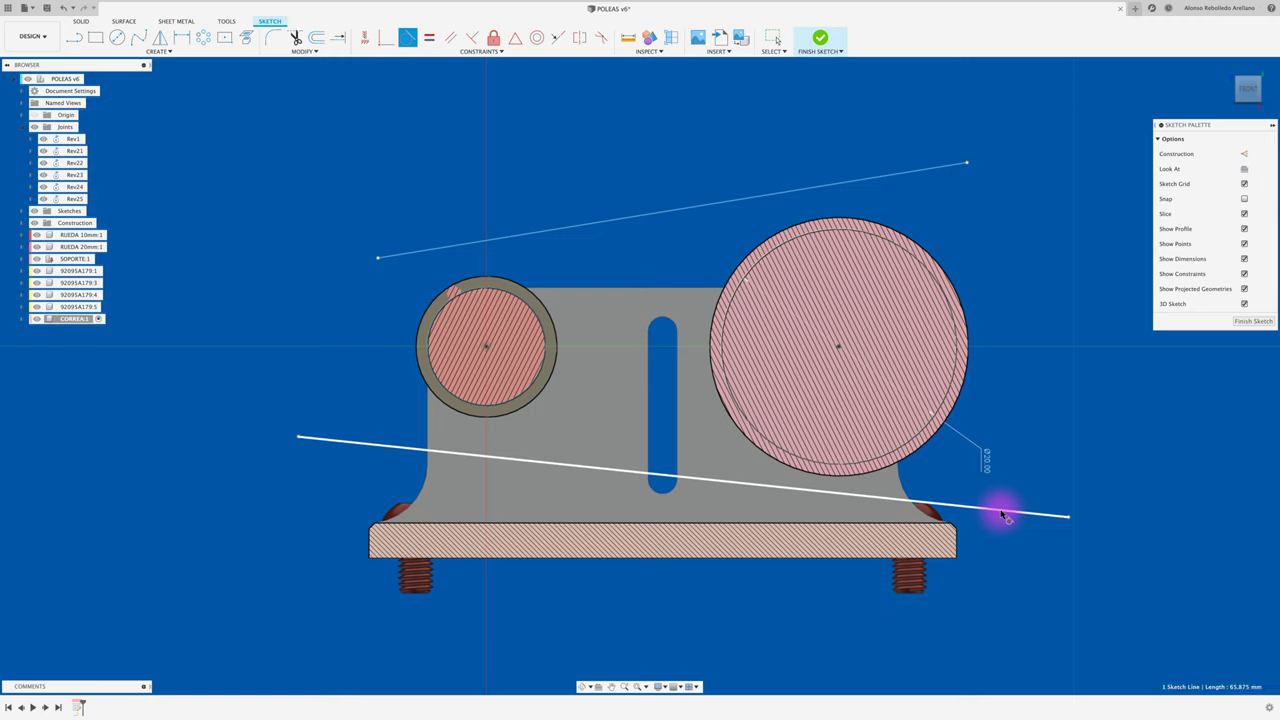
left_click(860, 467)
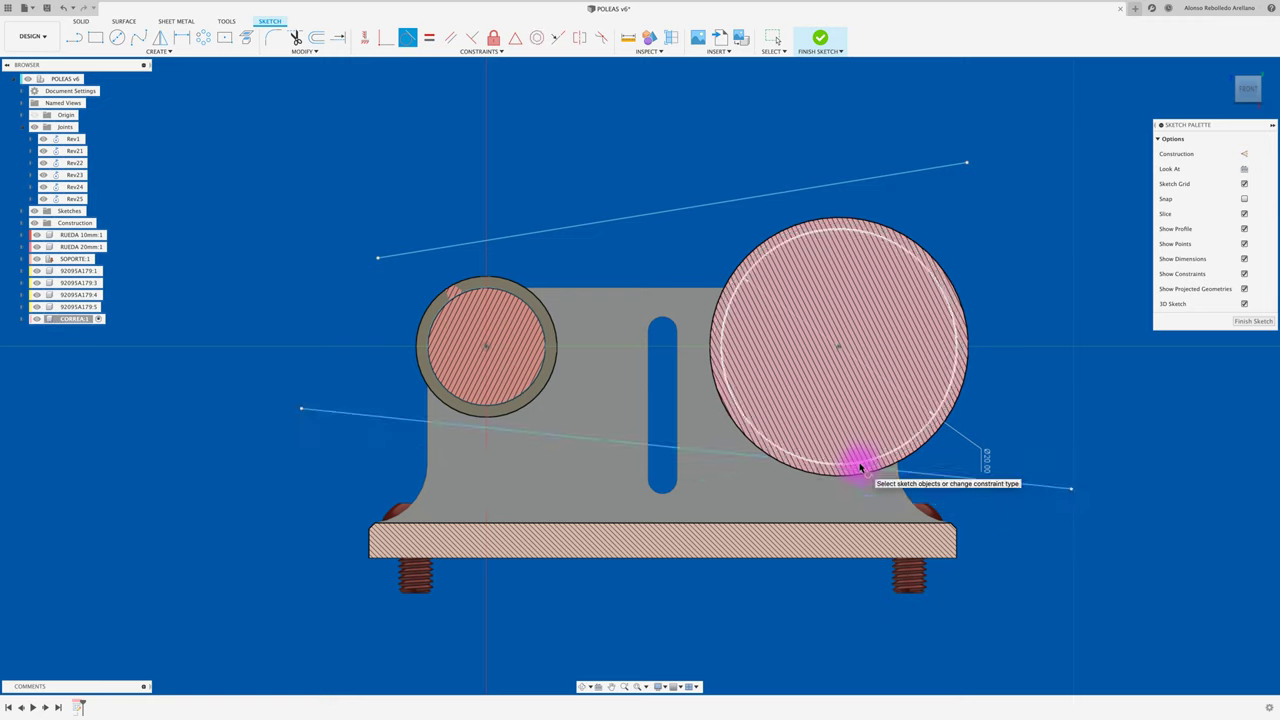
left_click(449, 426)
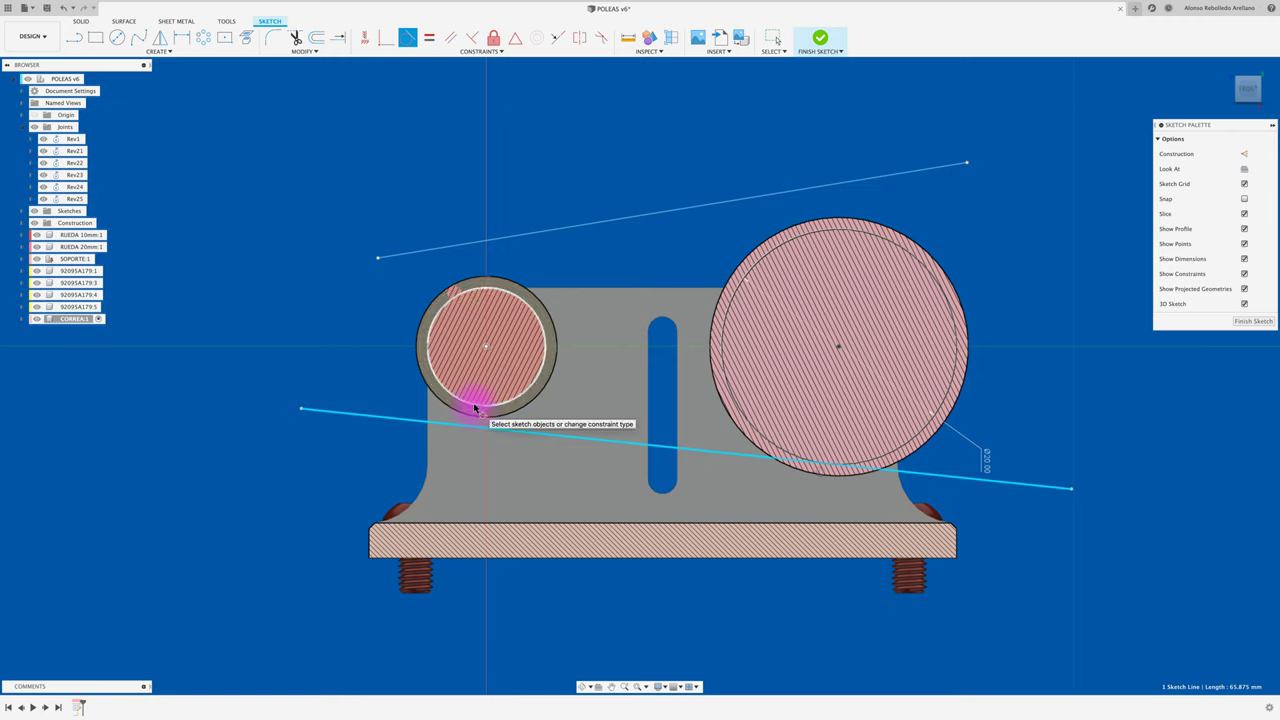
left_click(475, 410)
left_click(838, 187)
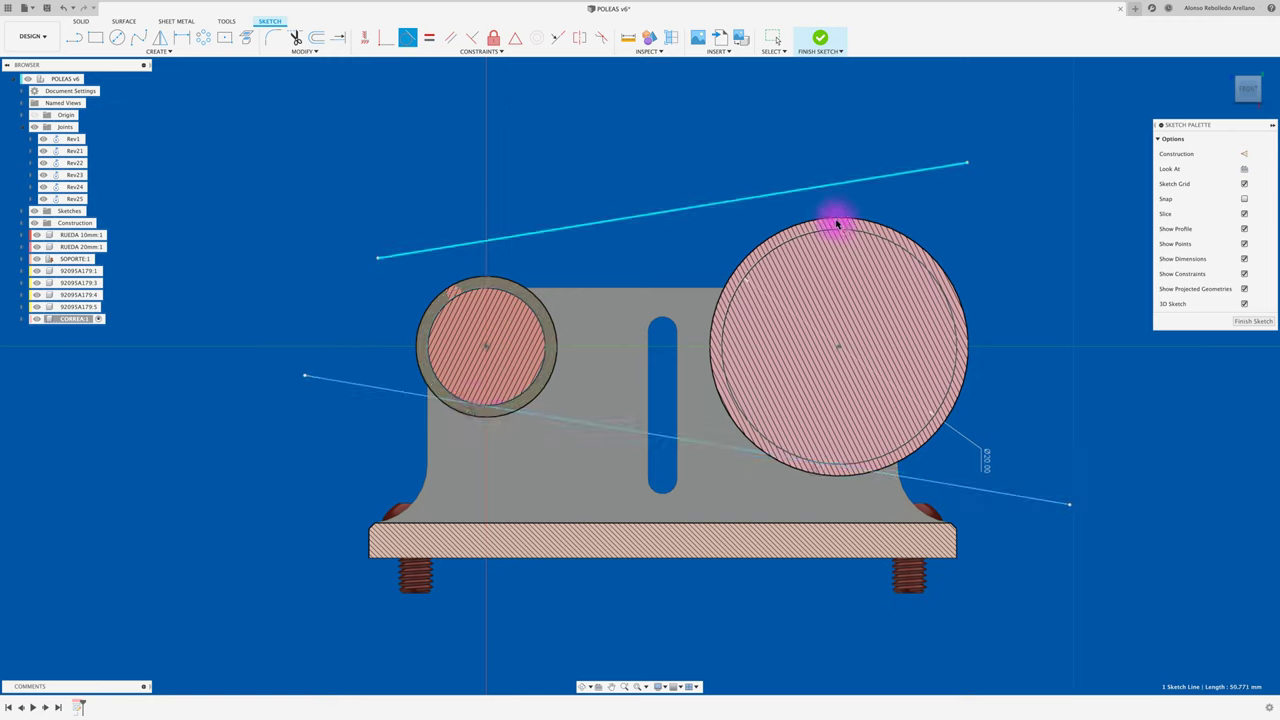
left_click(830, 232)
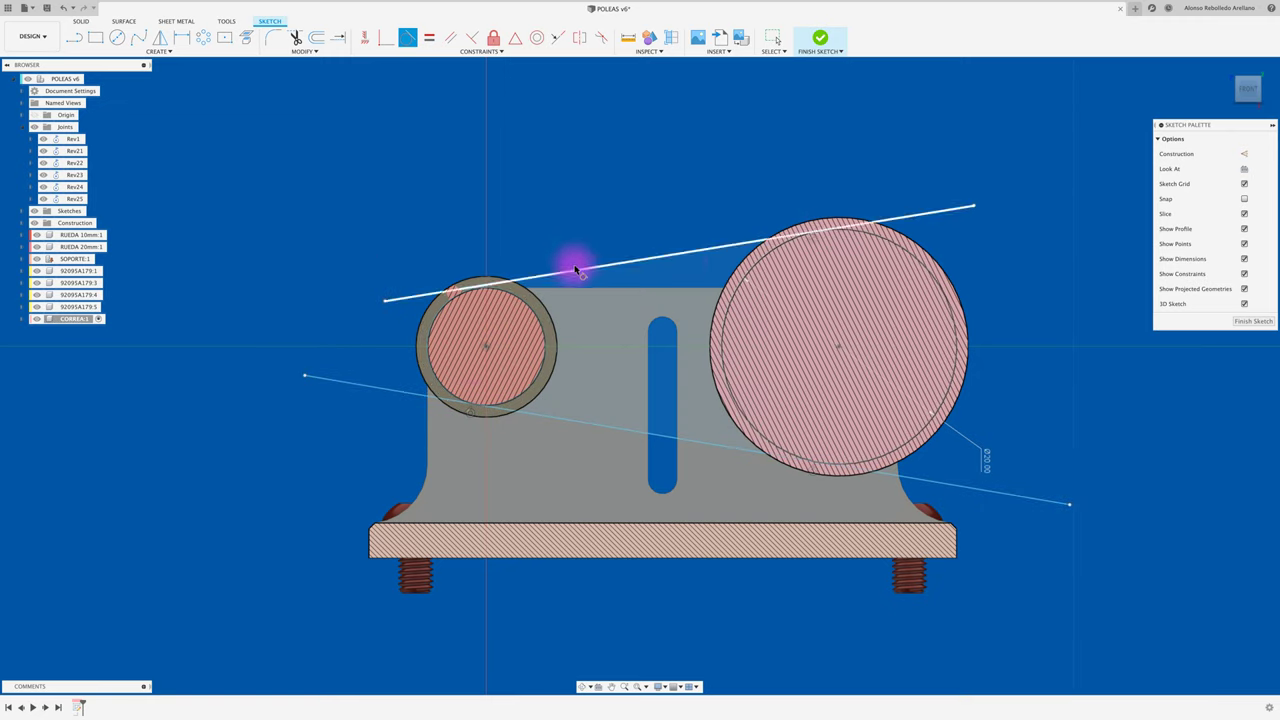
left_click(501, 292)
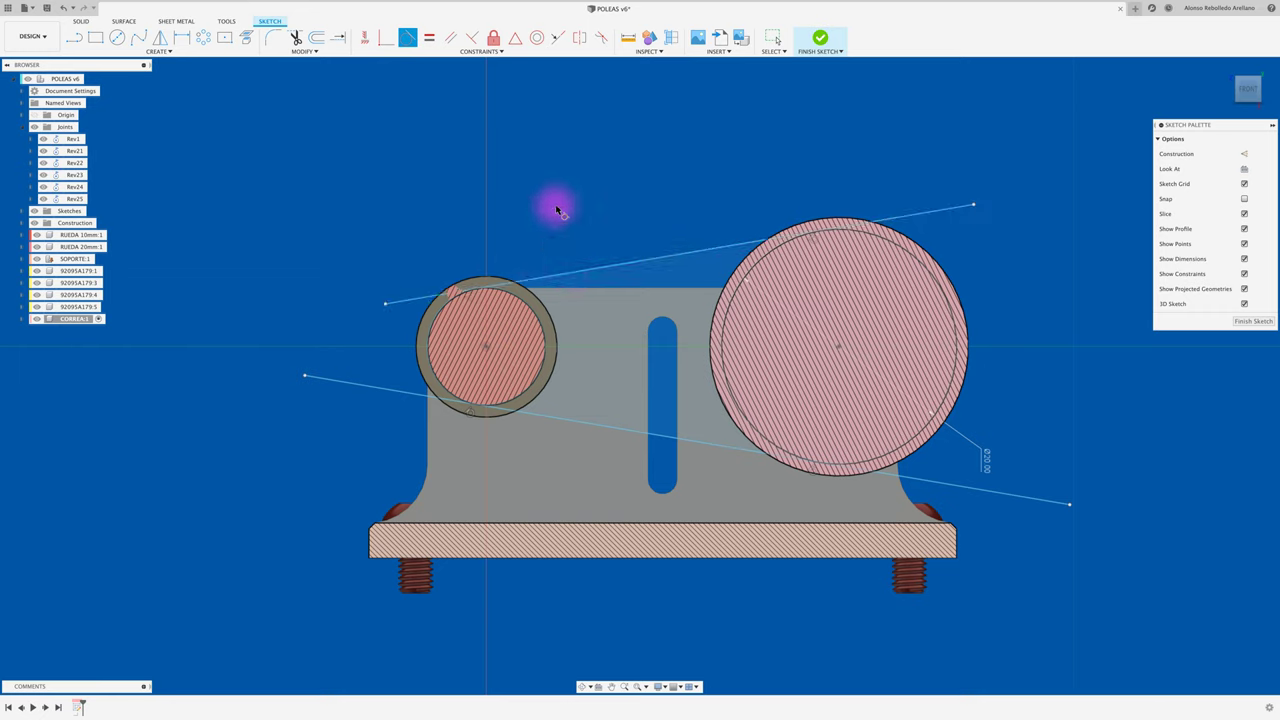
Trim the four overhanging ends of the tangent lines beyond each pulley.
key("t")
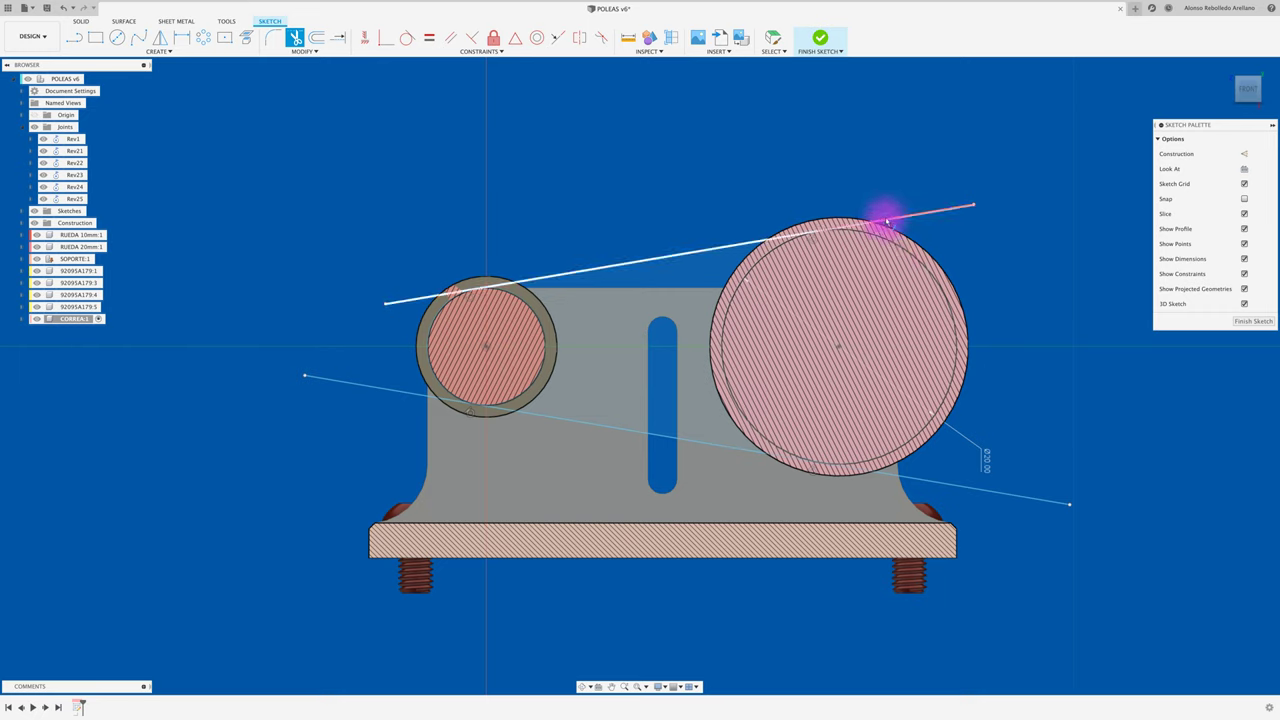
left_click(886, 220)
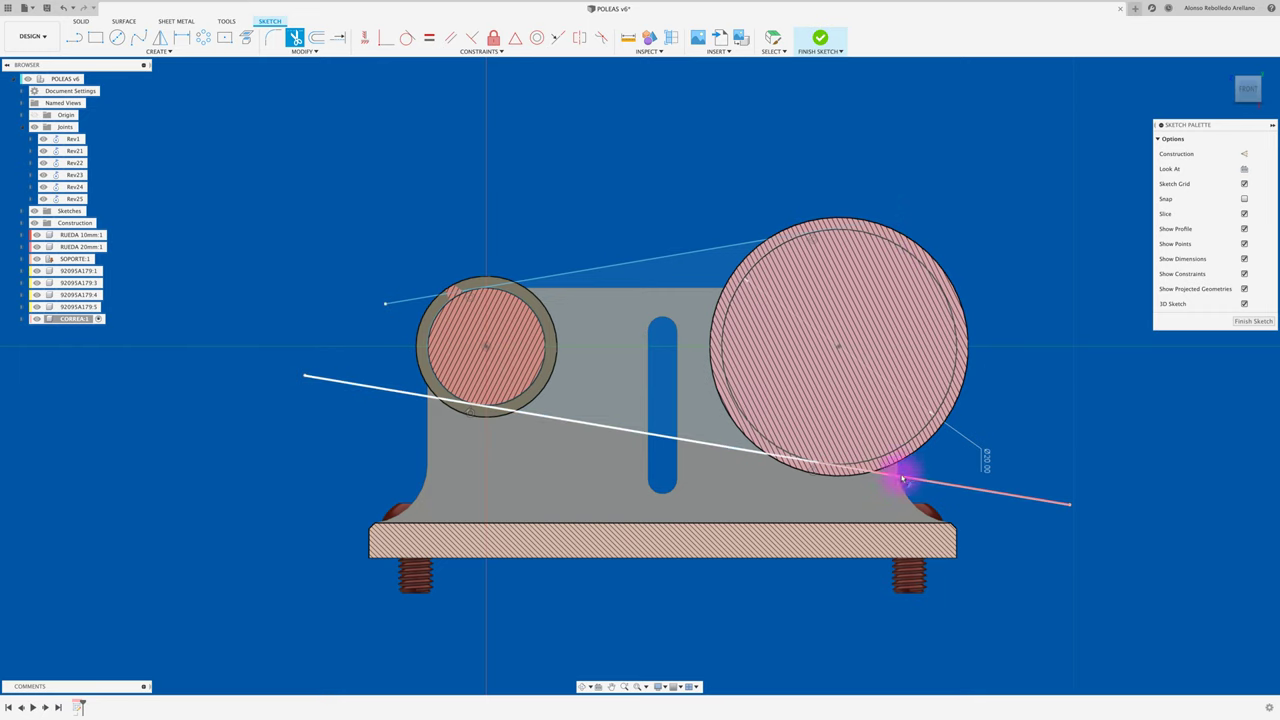
left_click(893, 473)
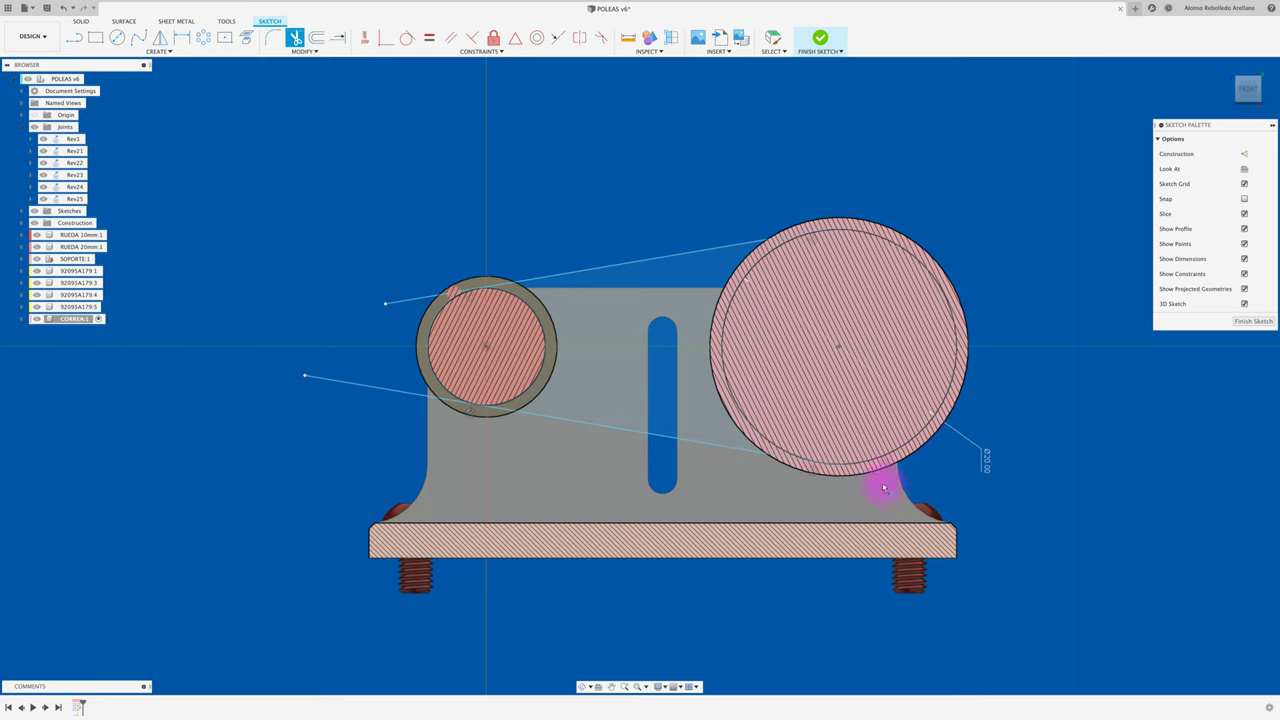
left_click(414, 396)
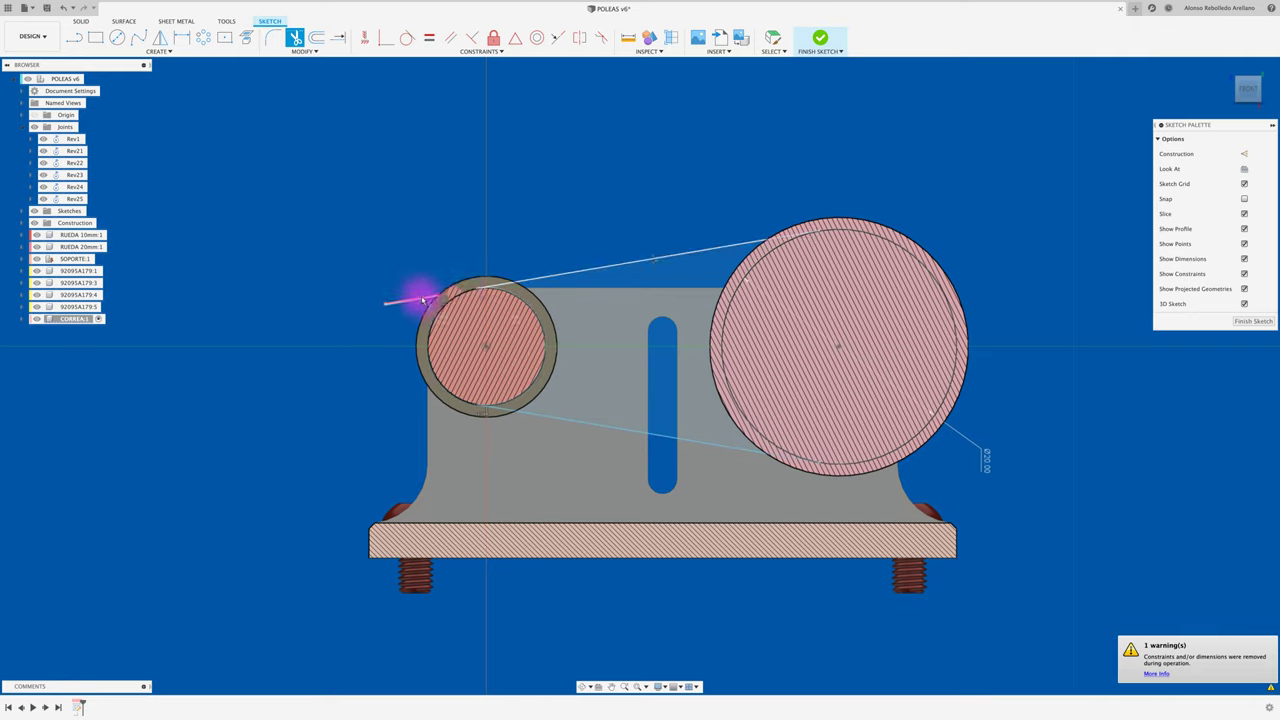
left_click(445, 296)
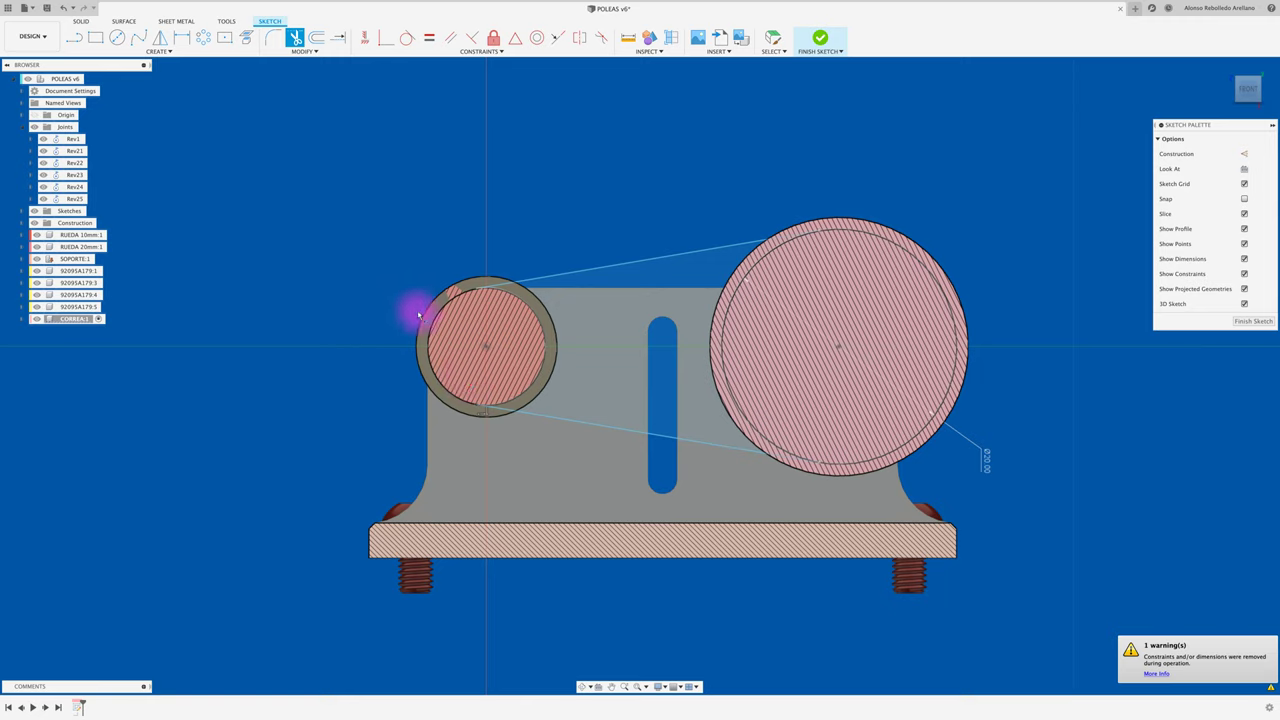
key("Escape")
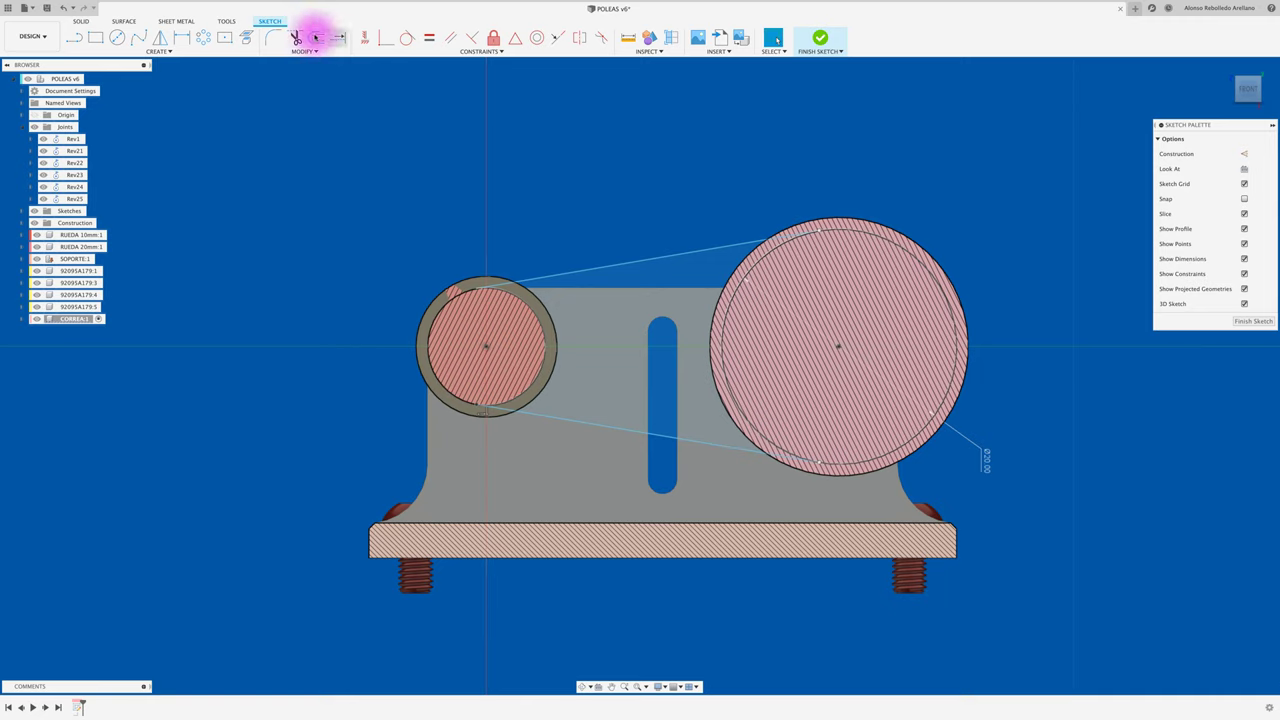
After an aborted offset attempt, trim the small pulley's arc inside the belt outline.
left_click(318, 37)
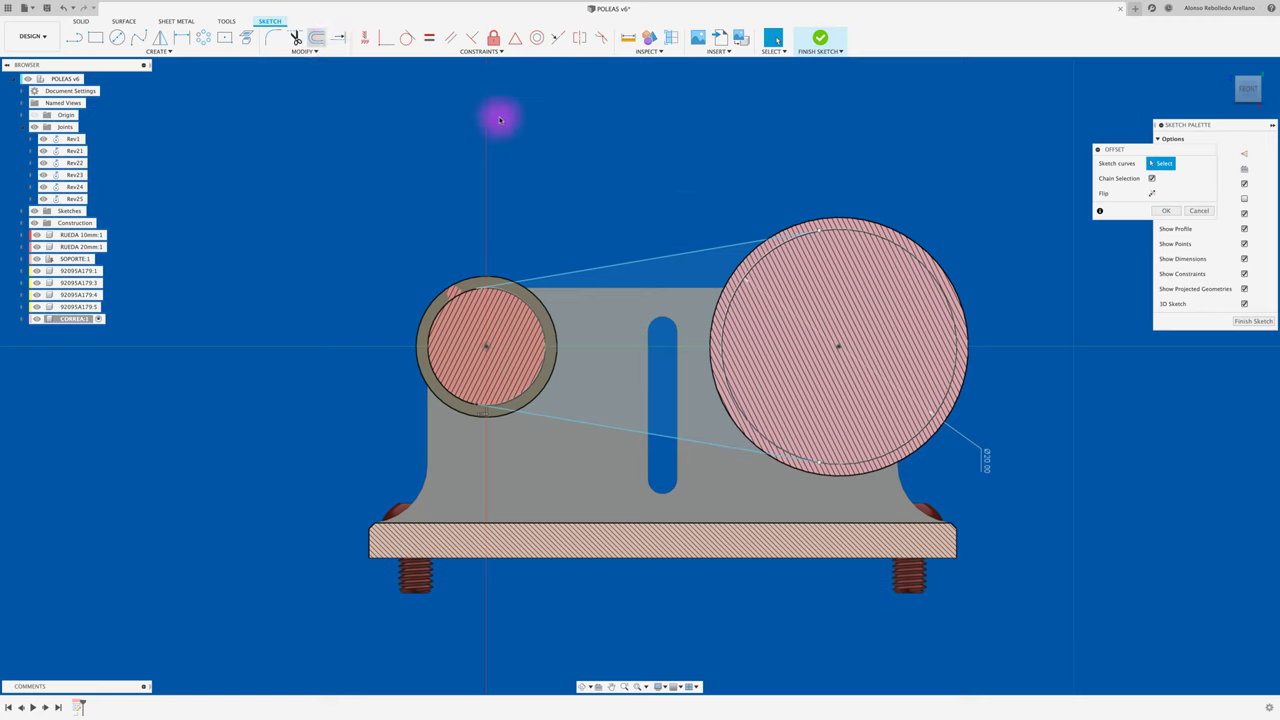
left_click(673, 259)
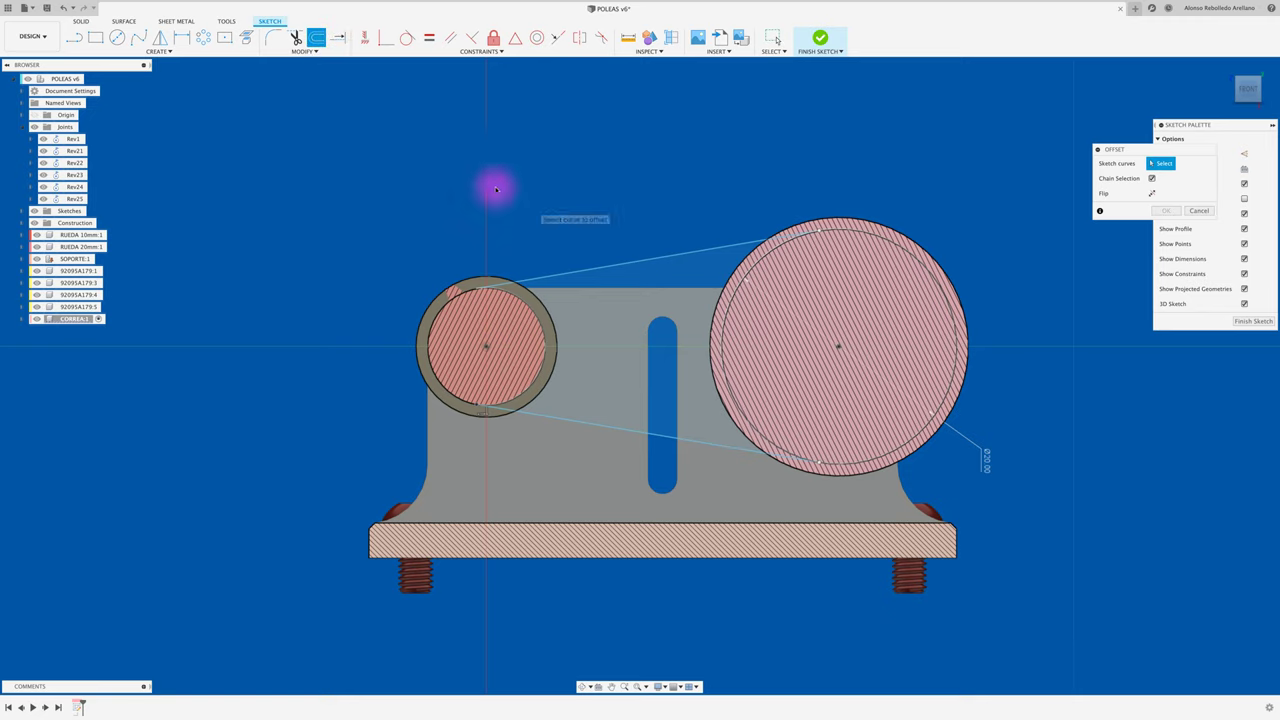
left_click(117, 38)
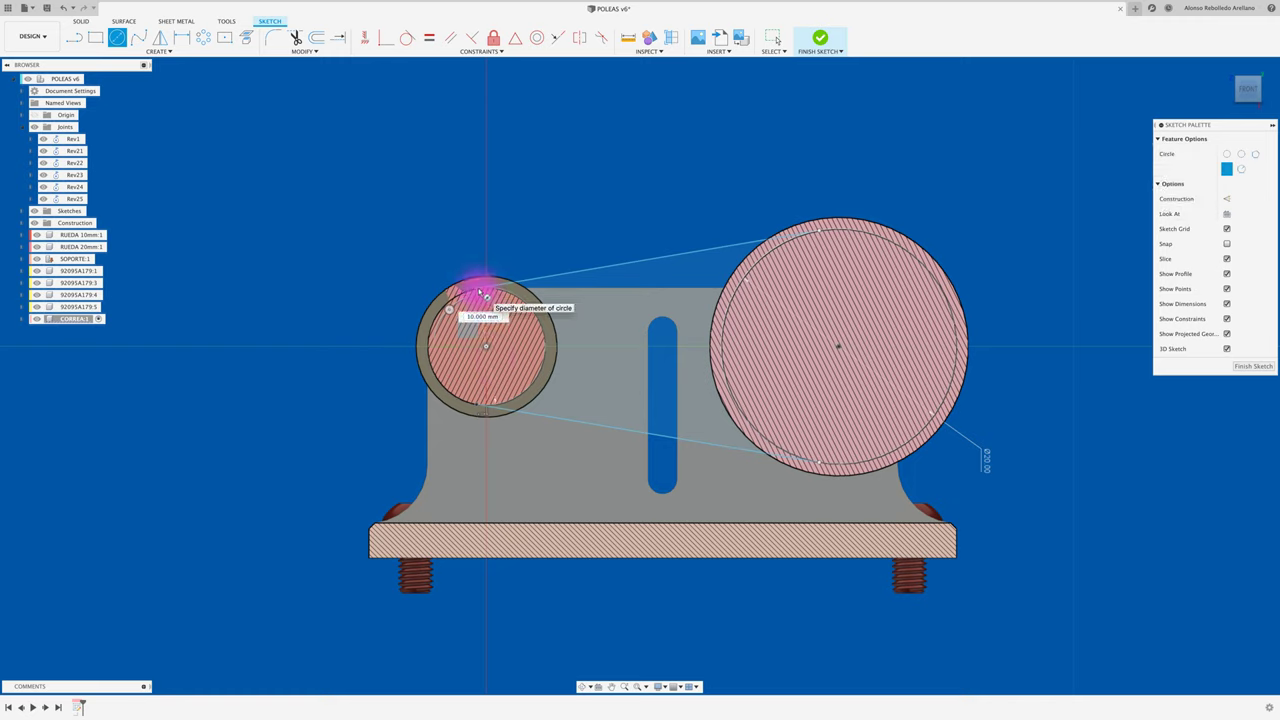
left_click(481, 292)
key("t")
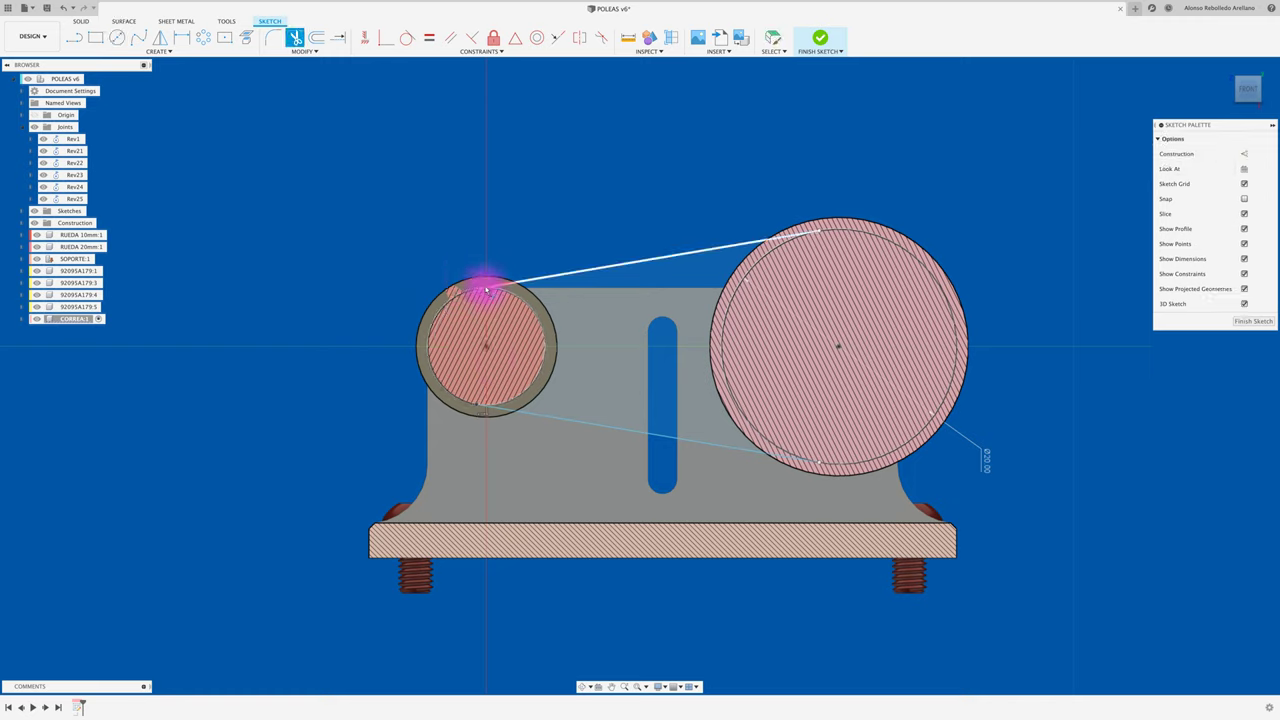
left_click(522, 290)
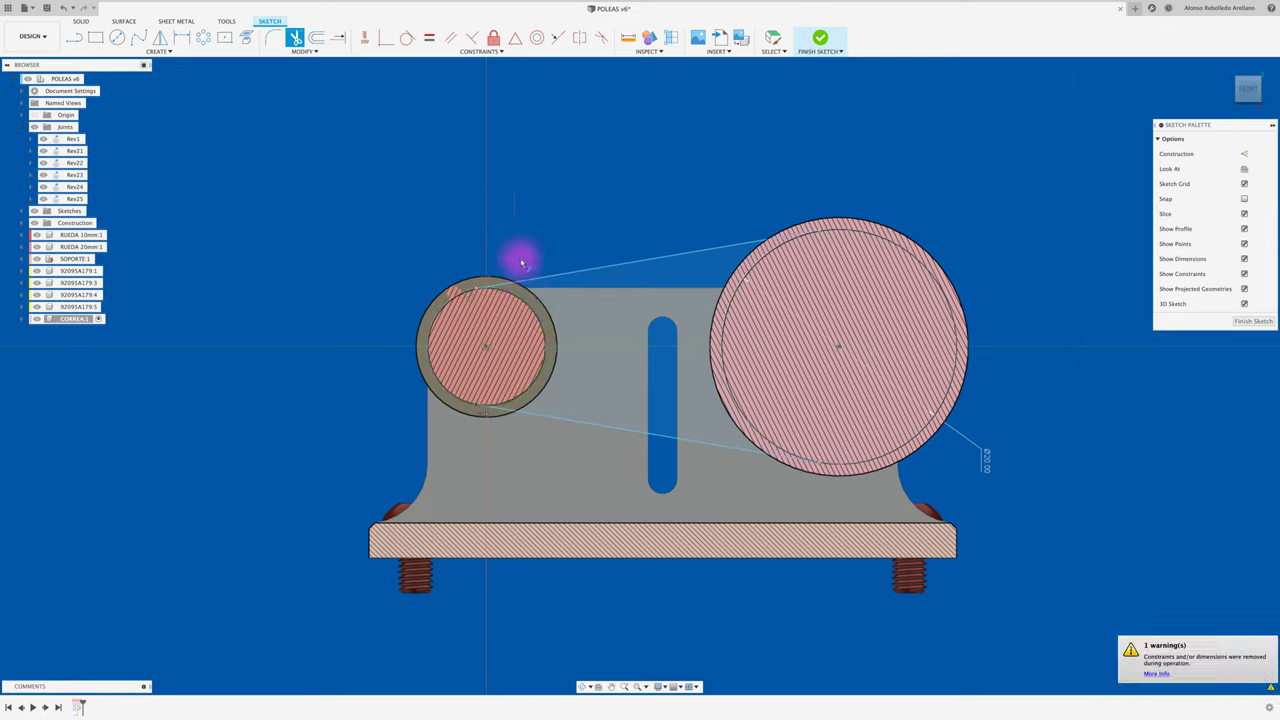
left_click(517, 309)
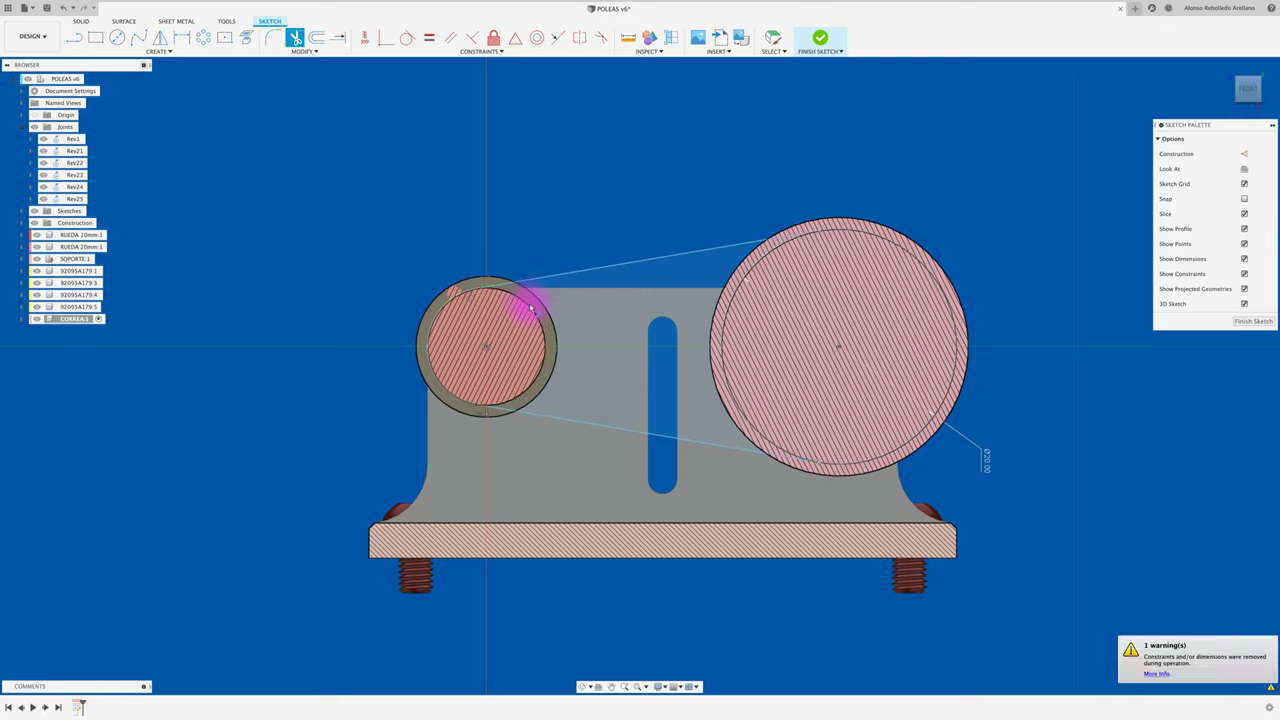
left_click(461, 297)
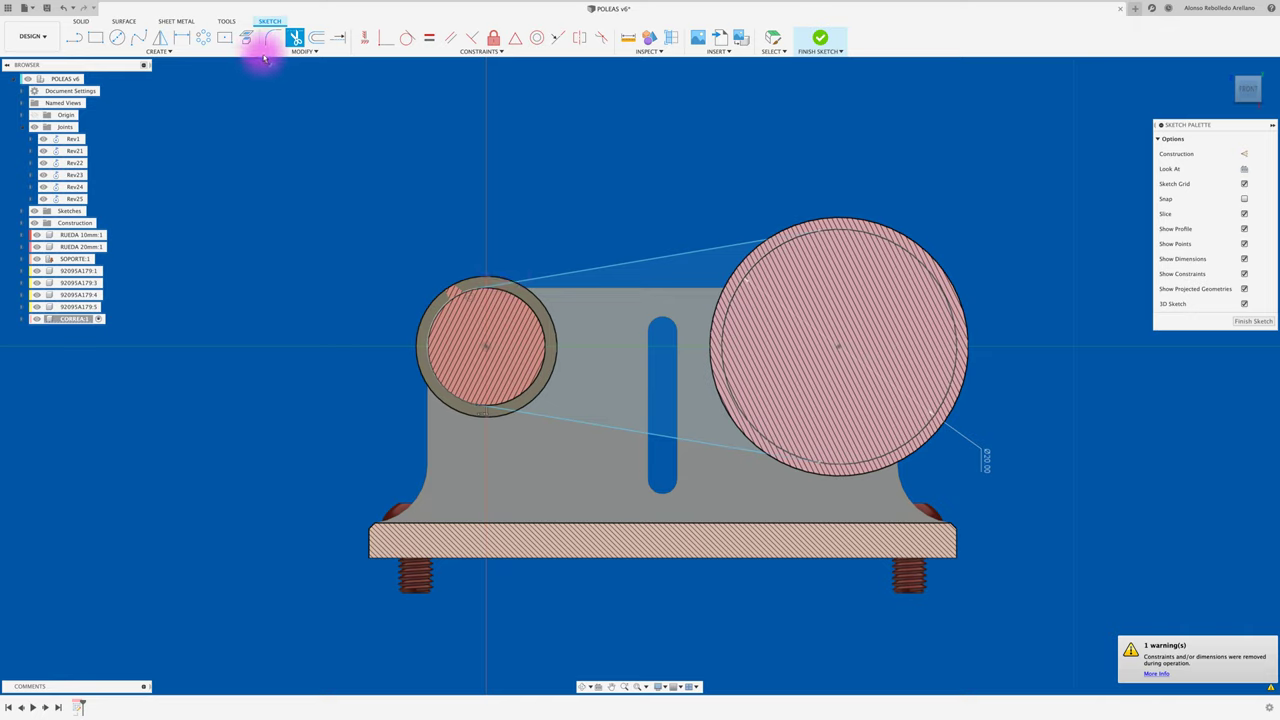
Trim the large pulley's inner arc so the belt outline becomes one closed loop.
left_click(316, 37)
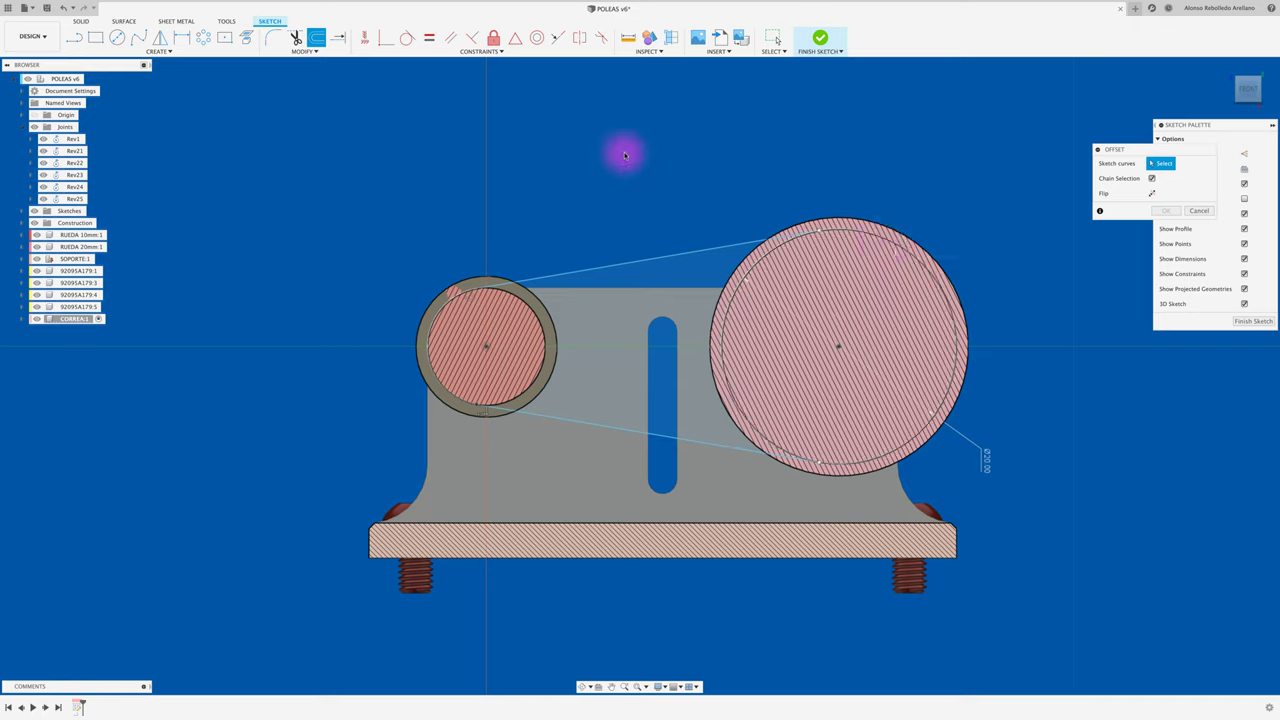
key("t")
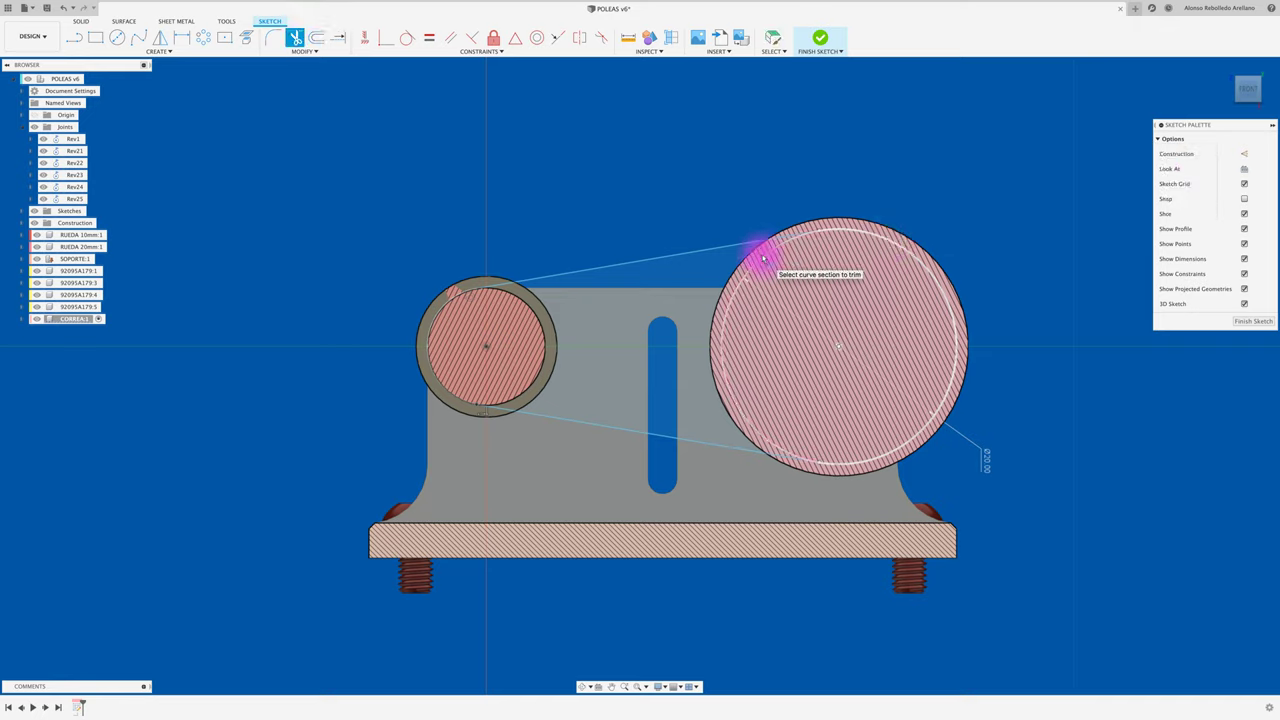
left_click(757, 250)
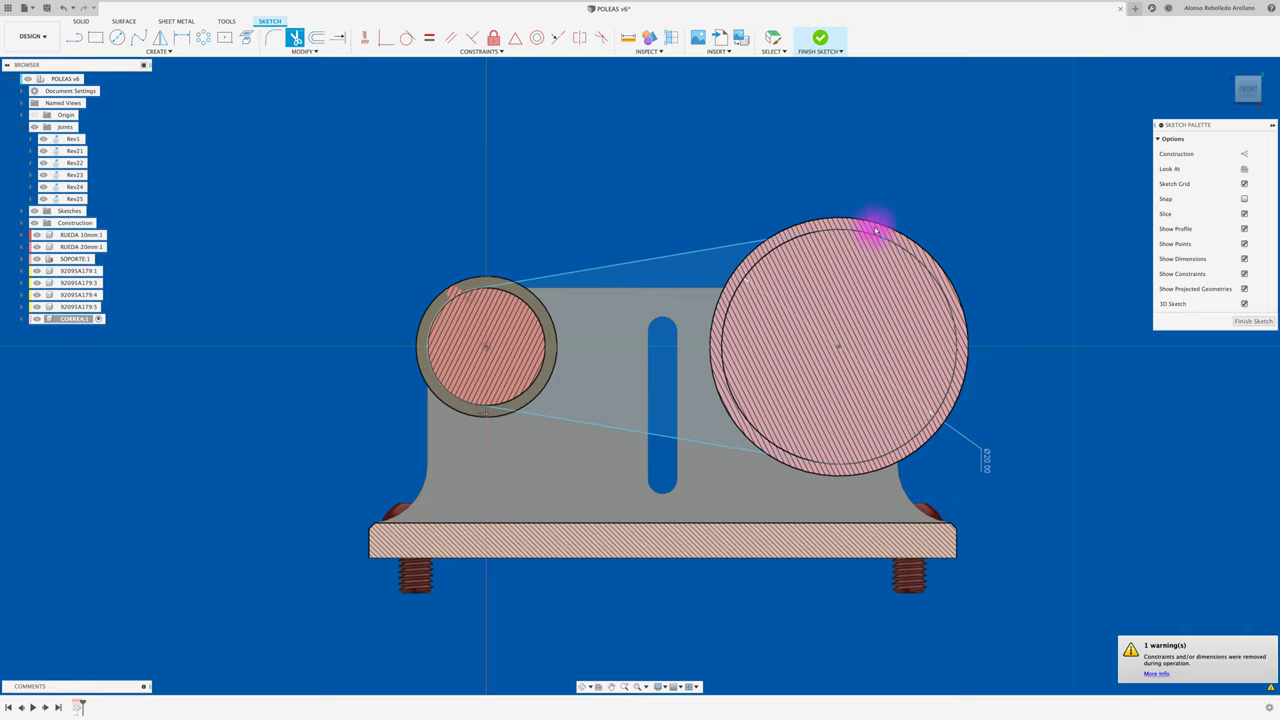
left_click(317, 37)
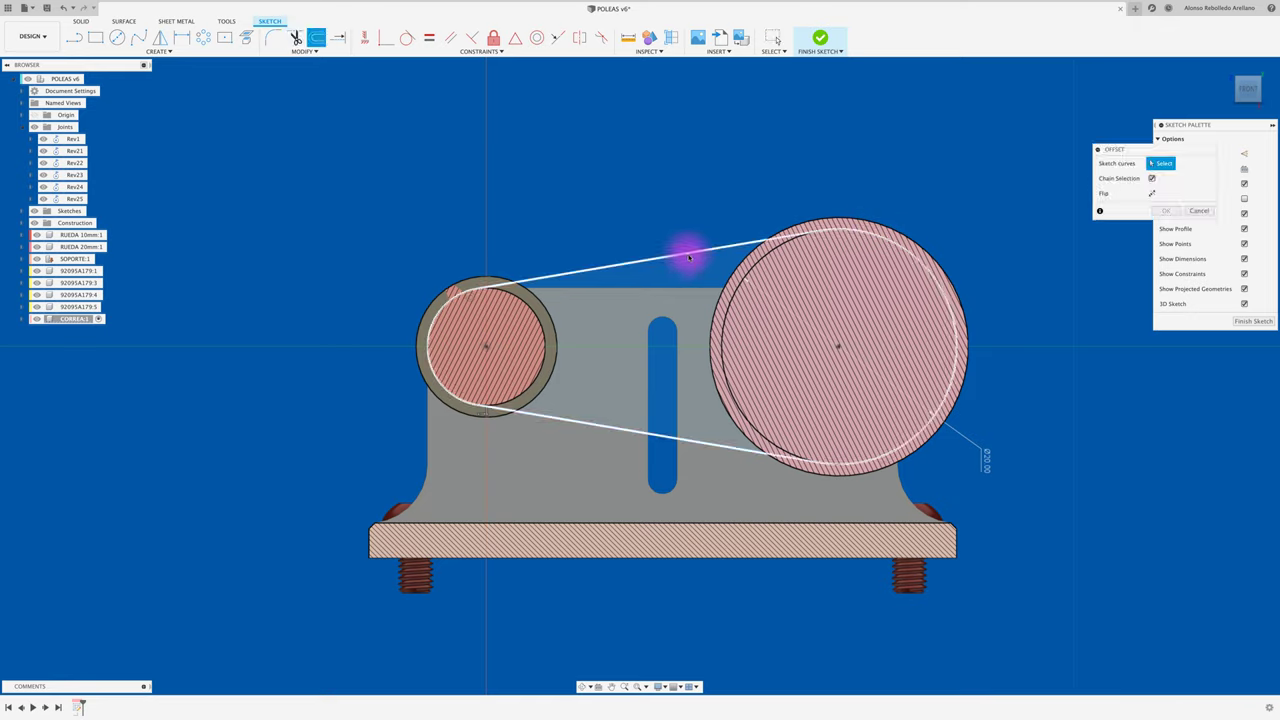
Offset the closed belt outline by -0.5 mm.
left_click(688, 257)
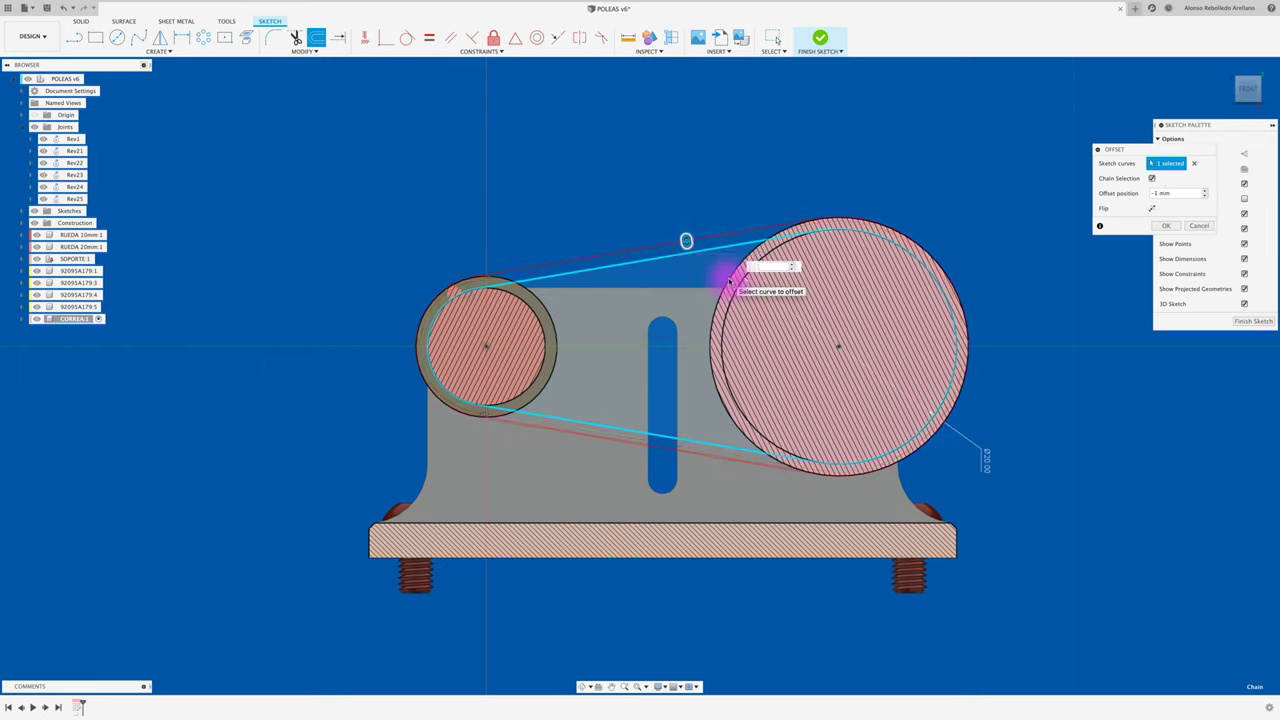
key("BackSpace")
type("0.5")
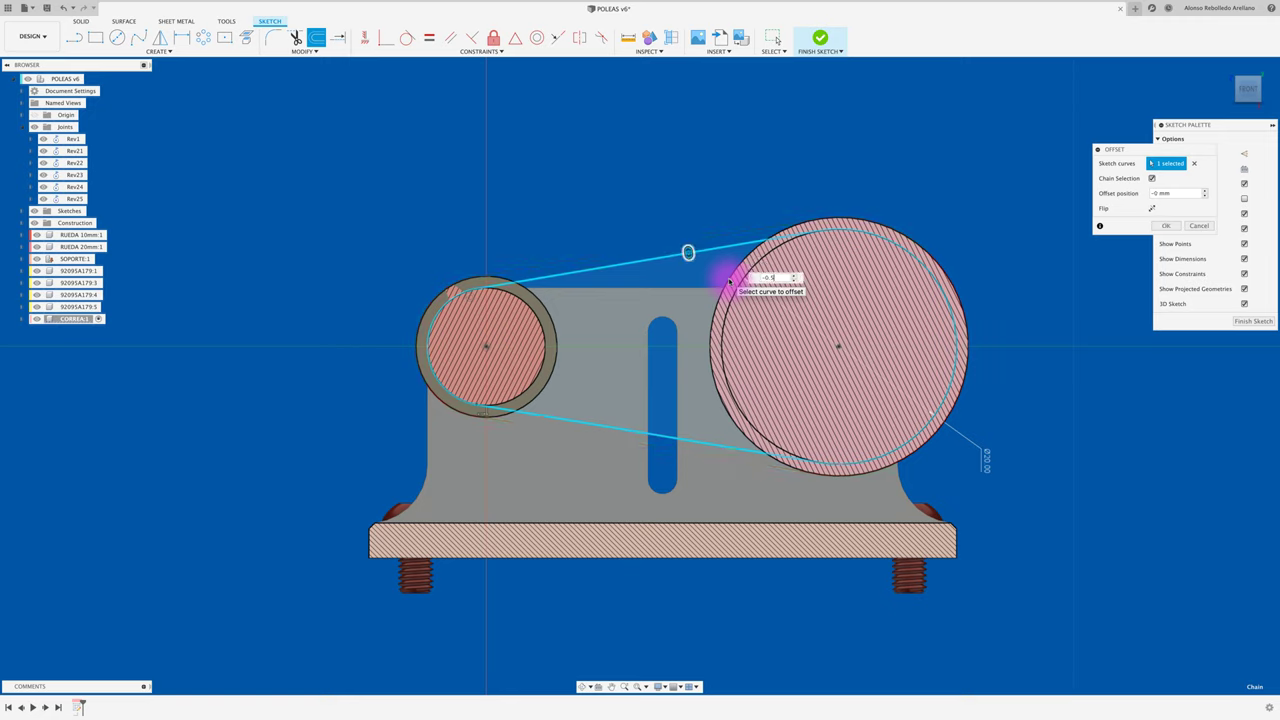
left_click(1165, 225)
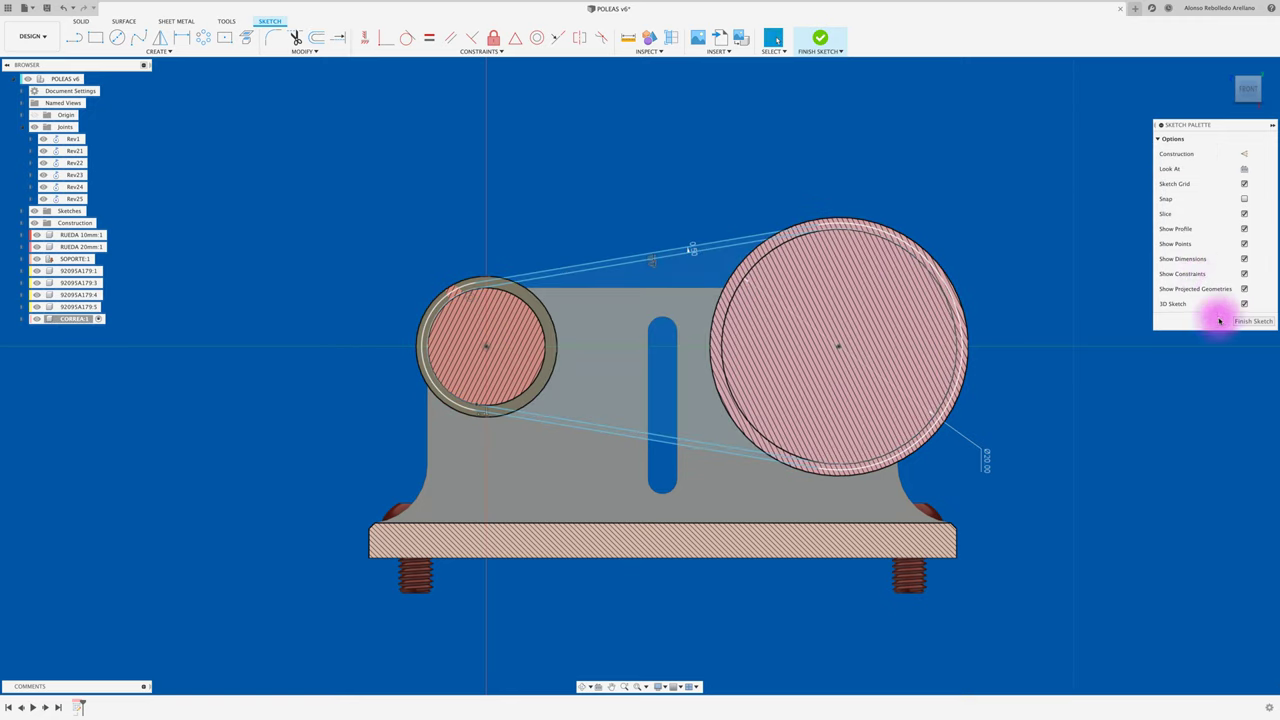
Finish the sketch and extrude both thin belt profiles 2 mm into a new body.
left_click(1251, 320)
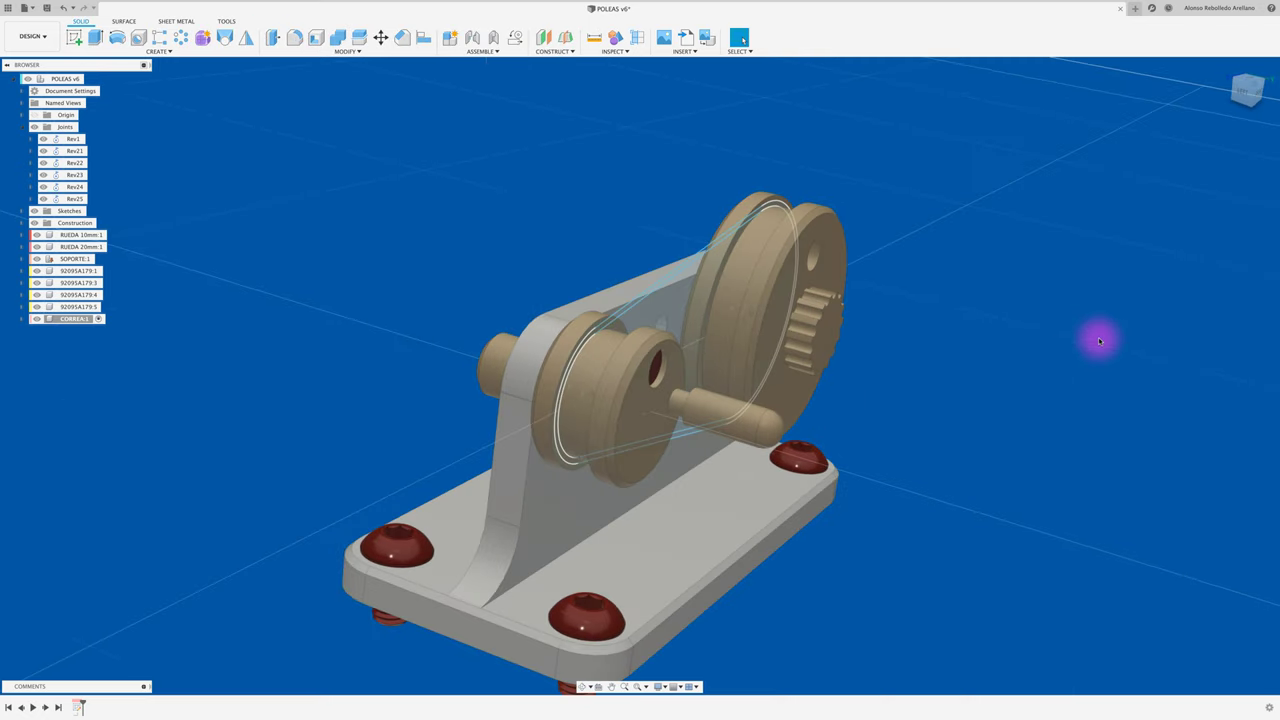
middle_click_drag(1099, 341, 536, 175, "shift")
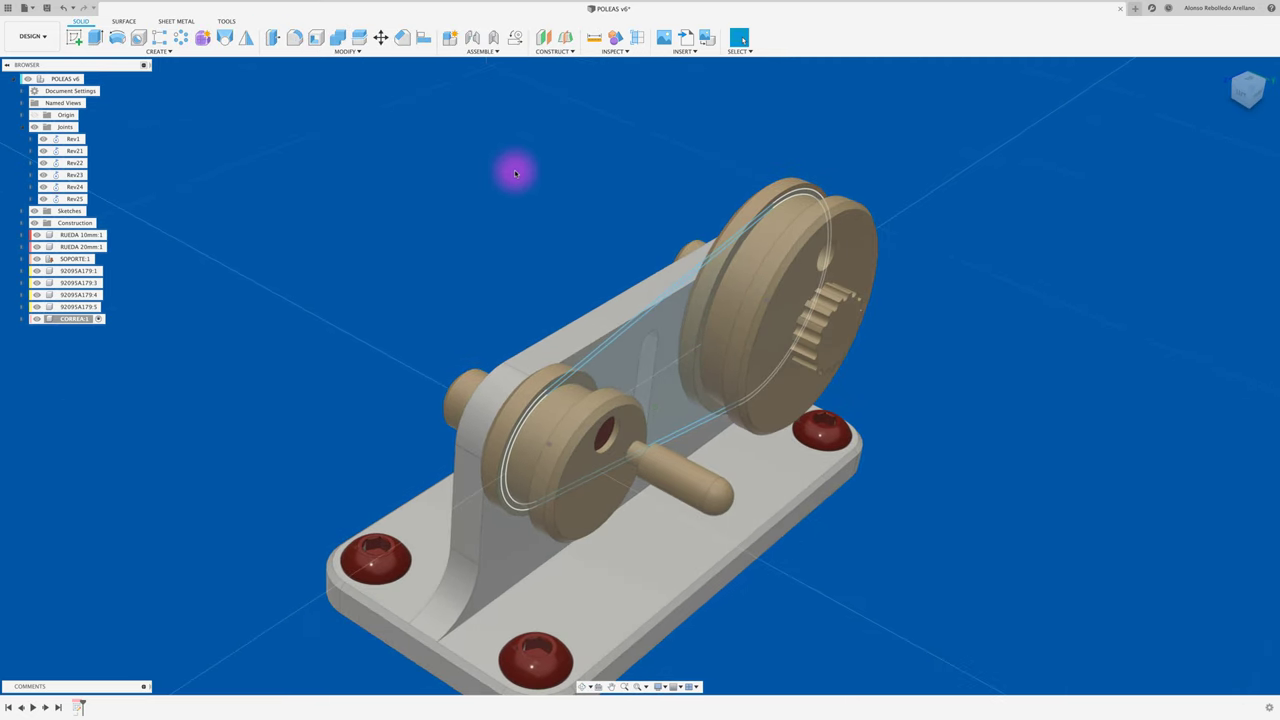
key("e")
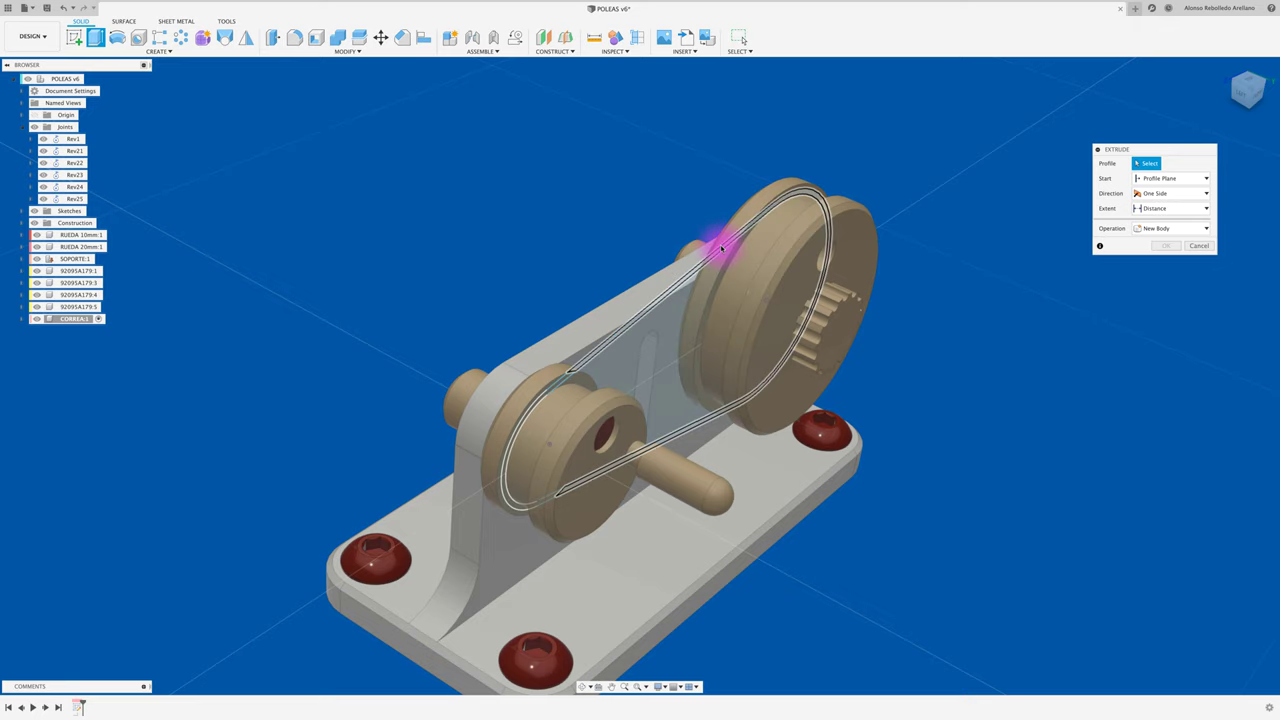
left_click(720, 248)
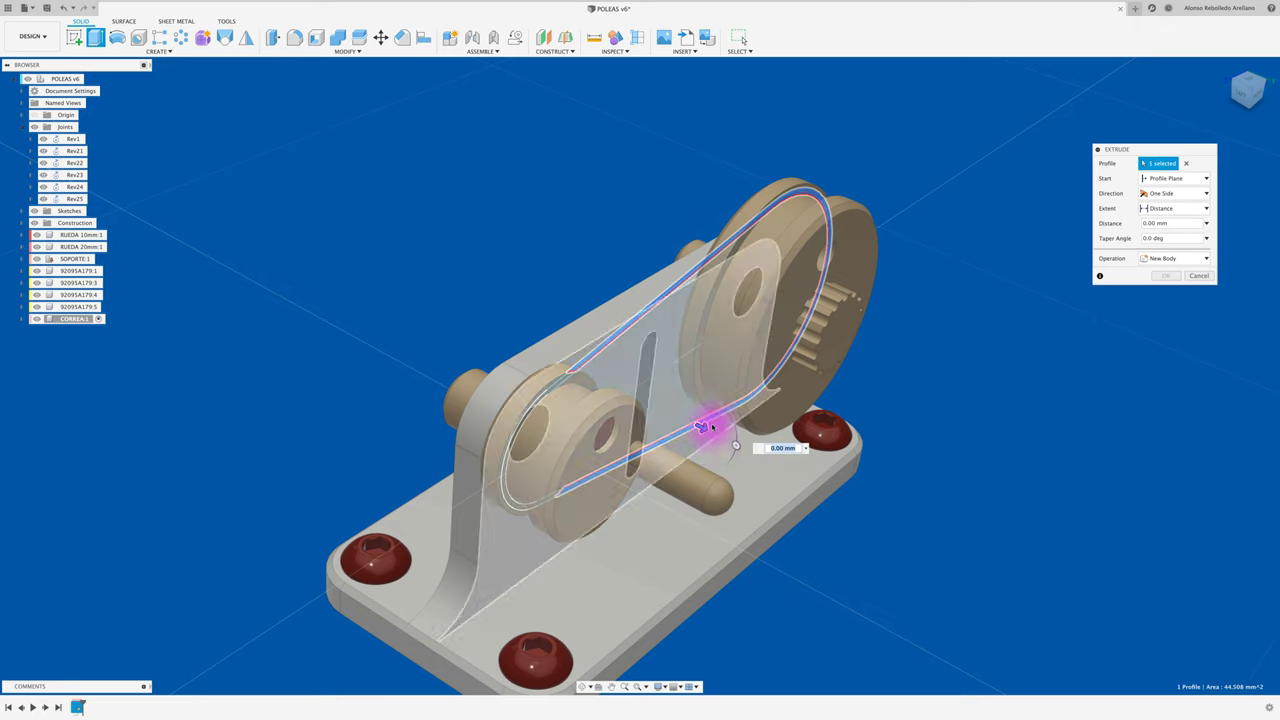
left_click_drag(704, 428, 714, 433)
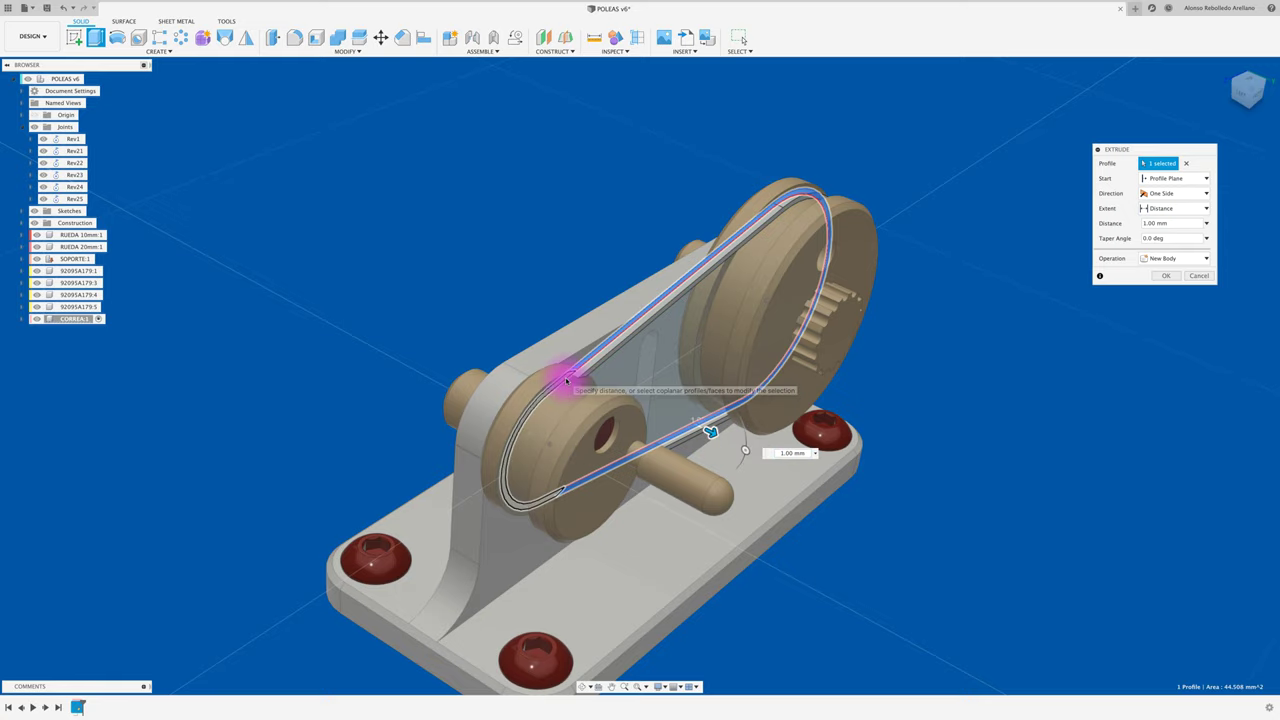
left_click(688, 441)
mouse_move(729, 457)
middle_mouse_down("shift")
mouse_move(691, 486)
mouse_move(666, 563)
mouse_move(725, 524)
mouse_move(651, 491)
middle_mouse_up("shift")
left_click_drag(660, 493, 668, 492)
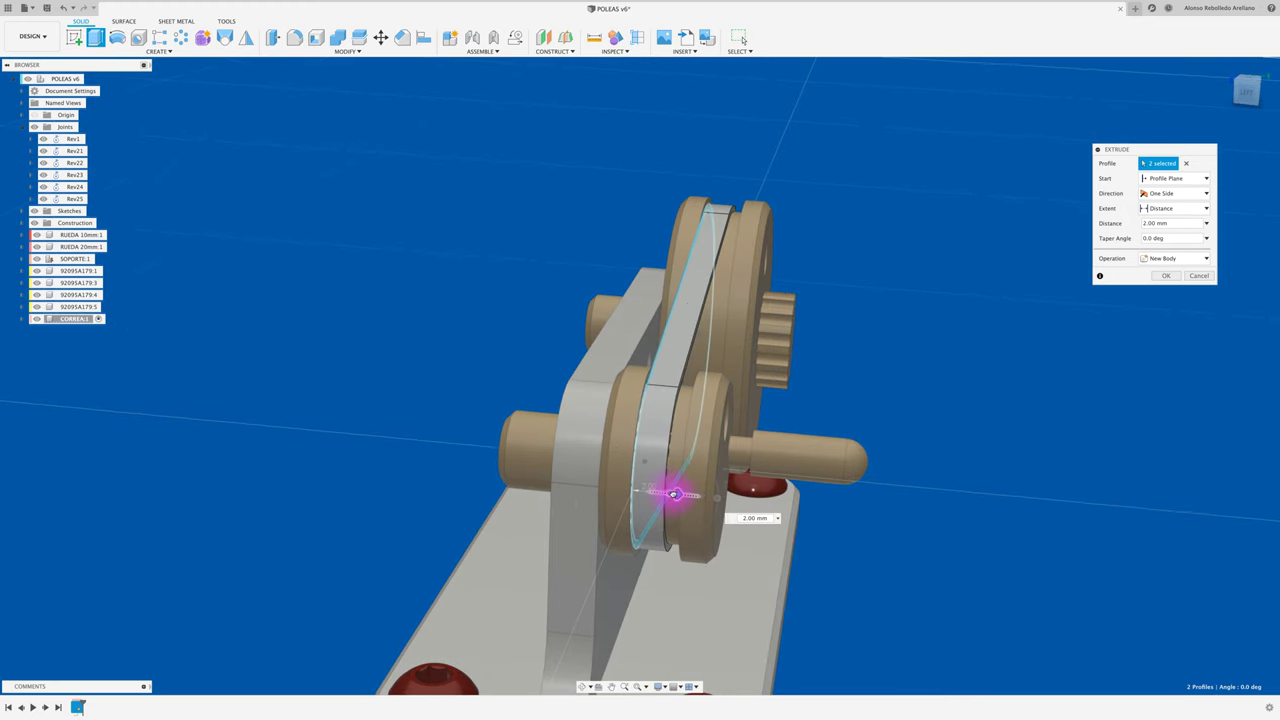
left_click(1168, 275)
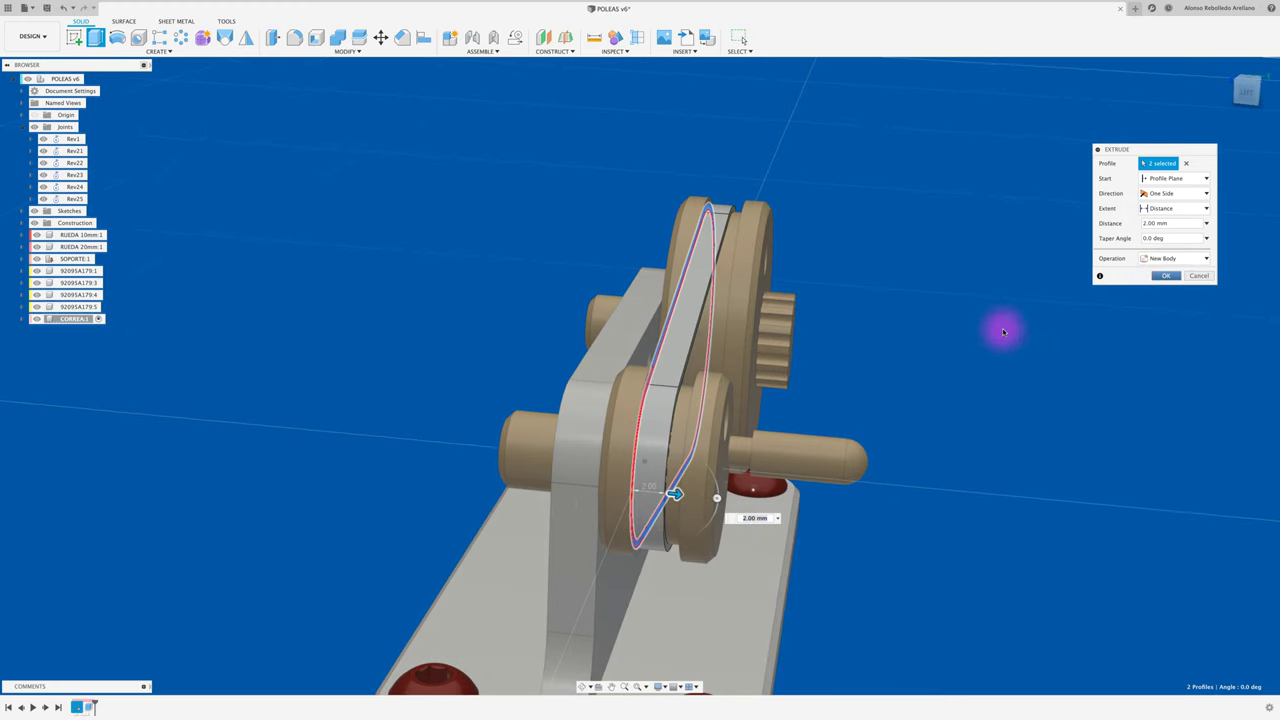
mouse_move(1000, 329)
middle_mouse_down("shift")
mouse_move(331, 341)
mouse_move(691, 323)
middle_mouse_up("shift")
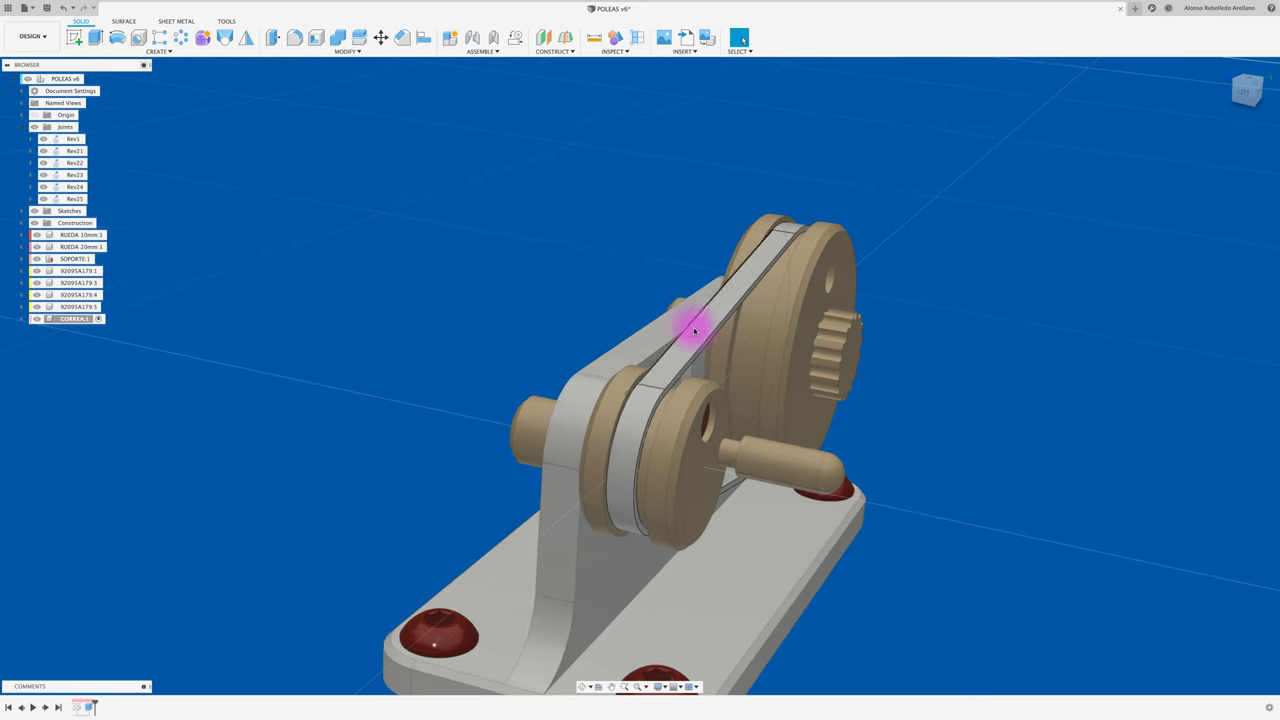
left_click_drag(700, 334, 1023, 511)
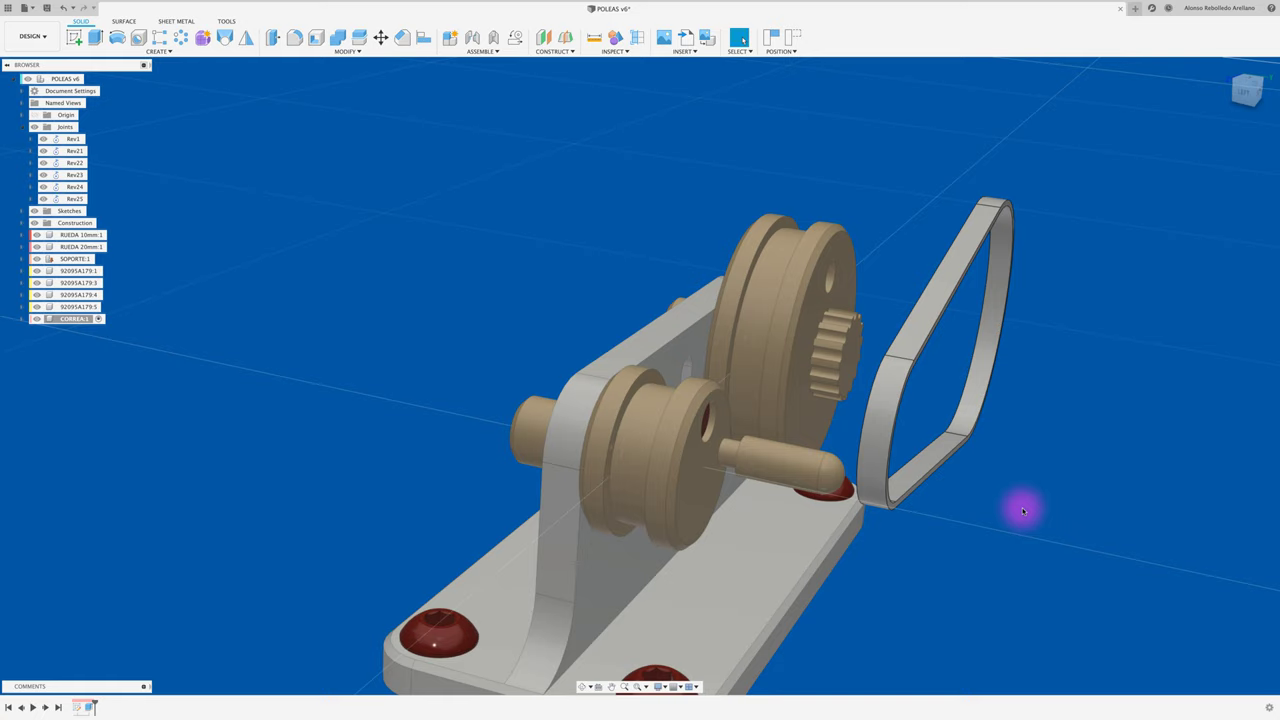
key("ctrl+z")
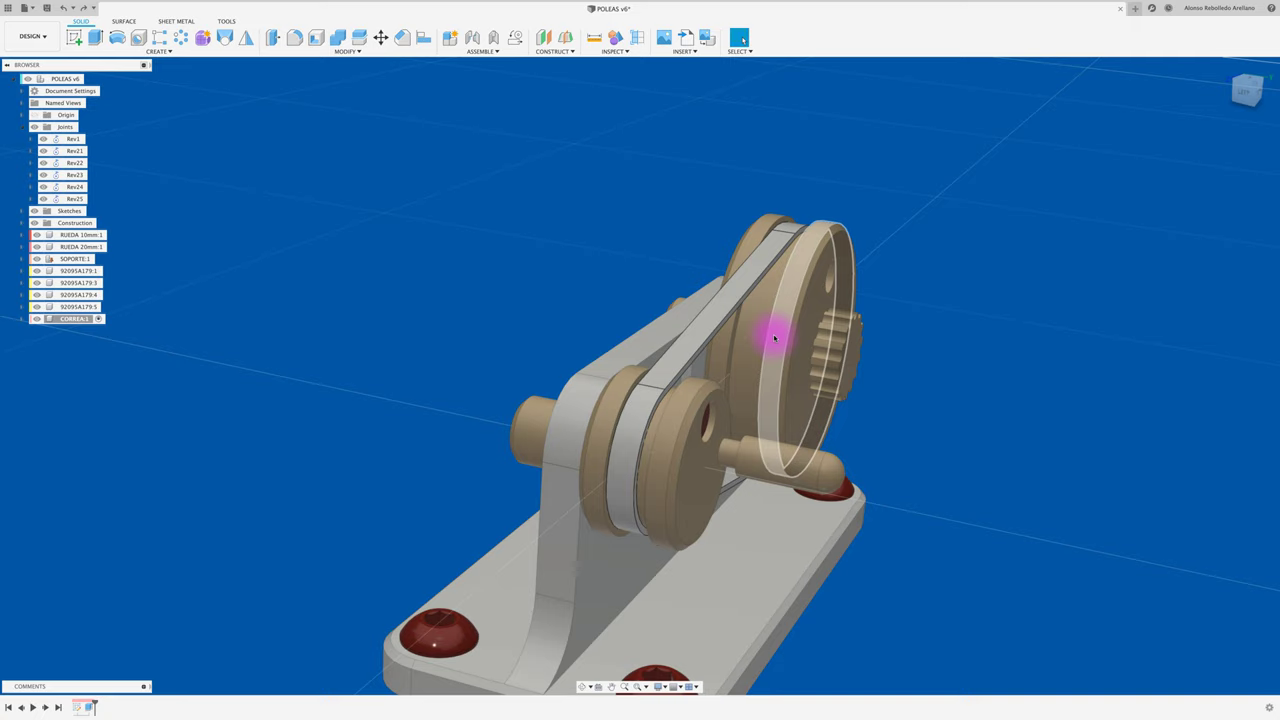
Move the CORREA:1 belt 0.50 mm along Y to centre it in the pulley grooves.
left_click(77, 319)
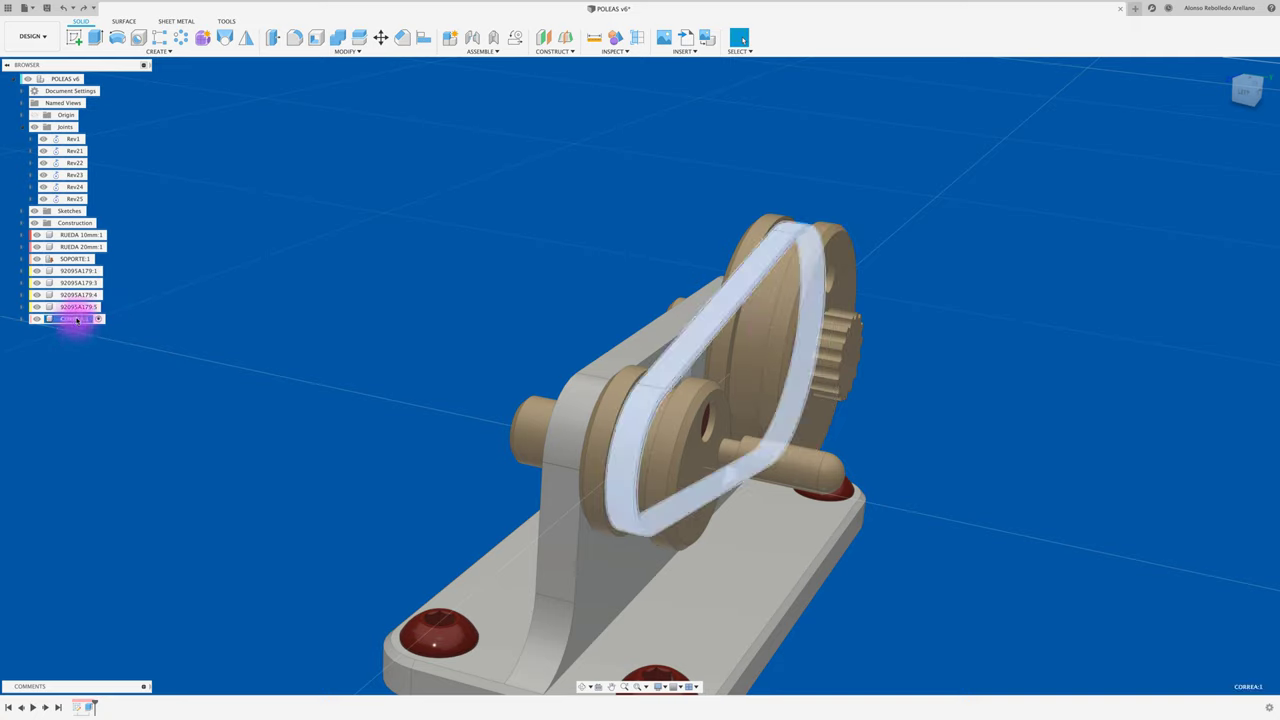
key("m")
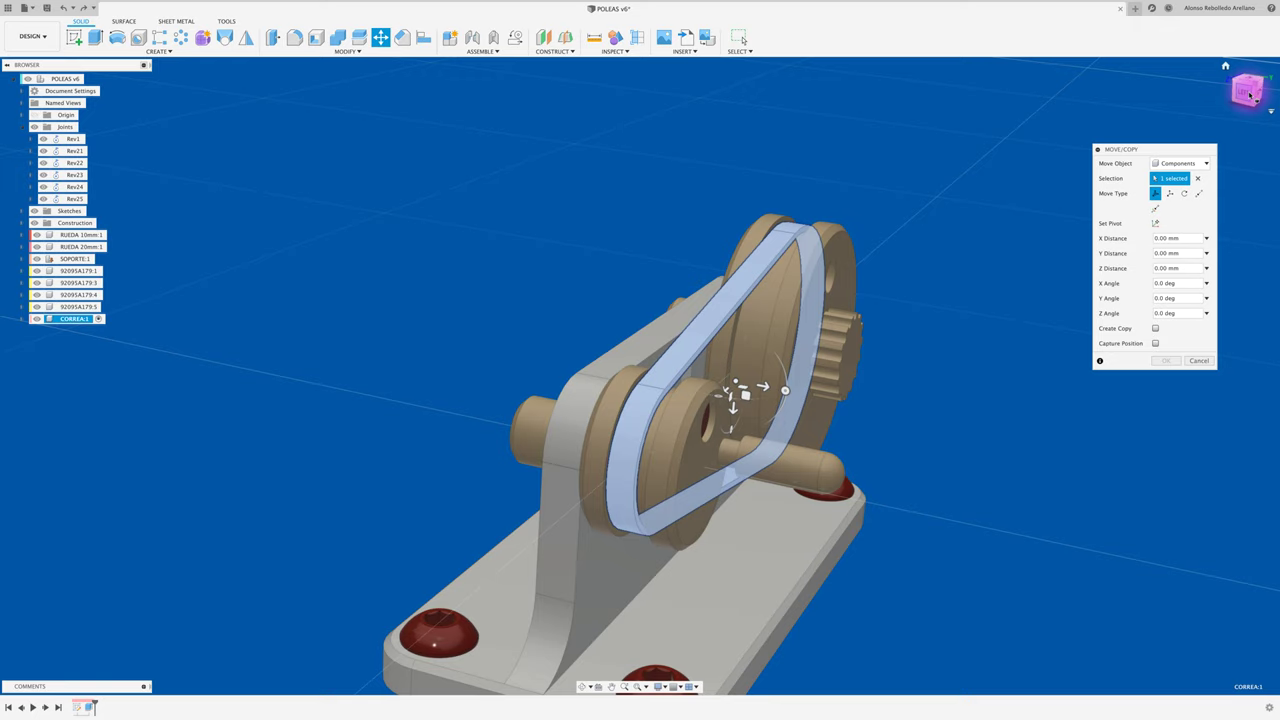
left_click(1248, 95)
scroll(903, 337, "up", 5)
scroll(766, 403, "up", 3)
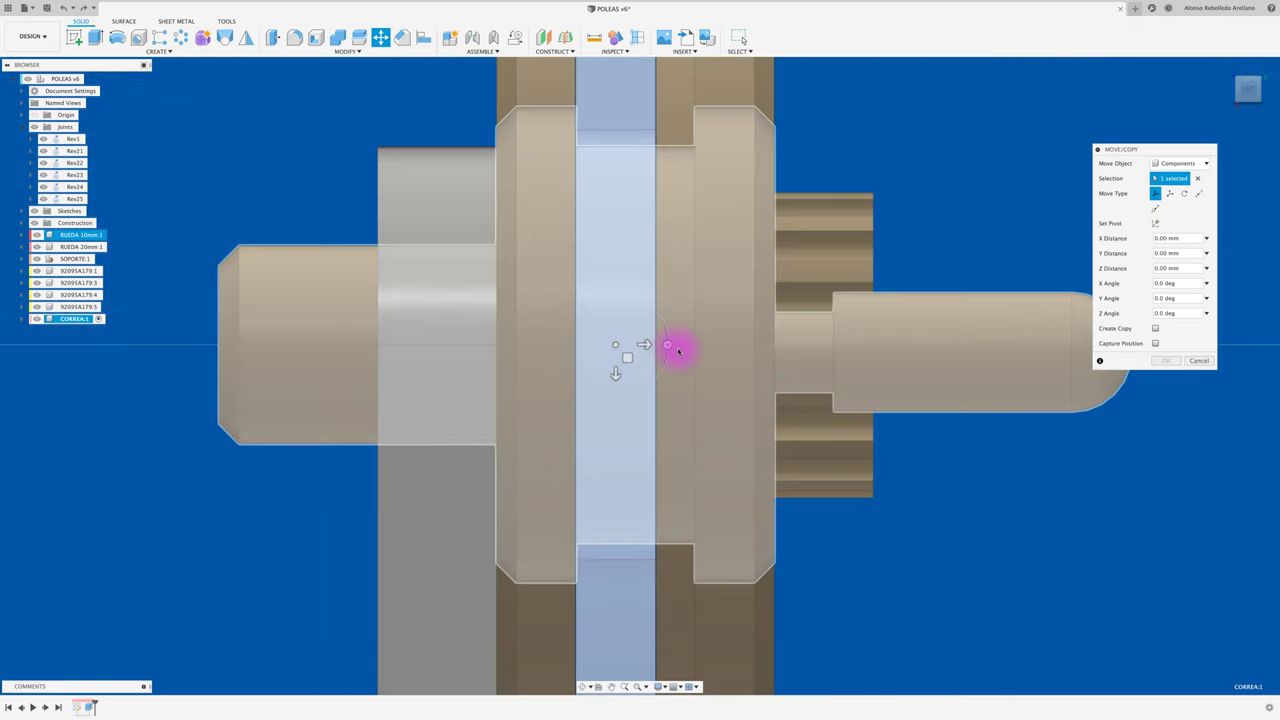
left_click_drag(648, 344, 664, 353)
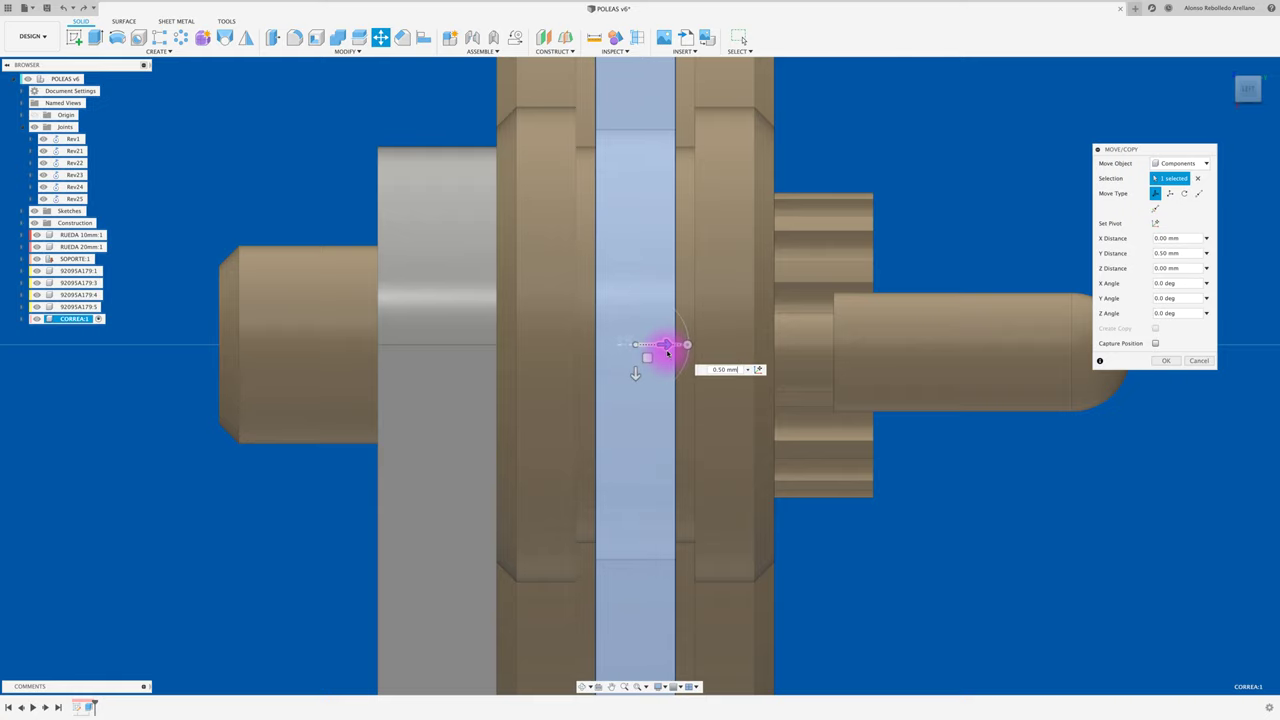
left_click(1160, 362)
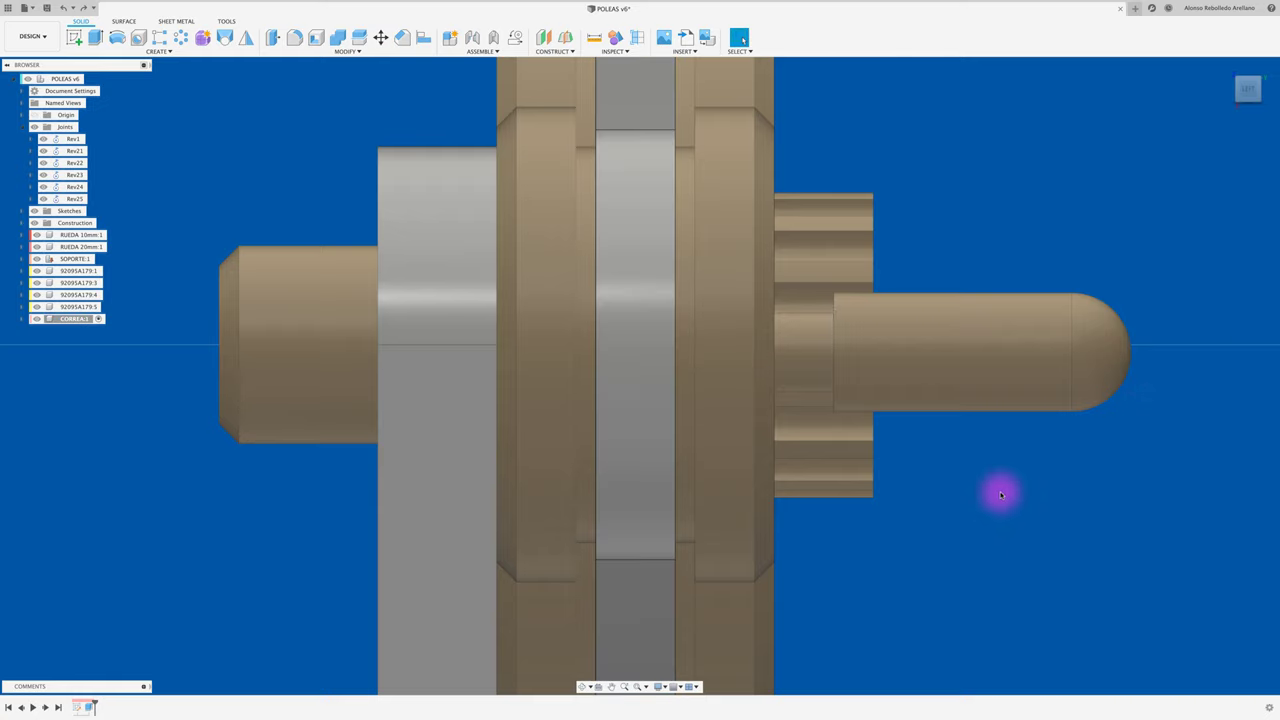
scroll(995, 495, "down", 5)
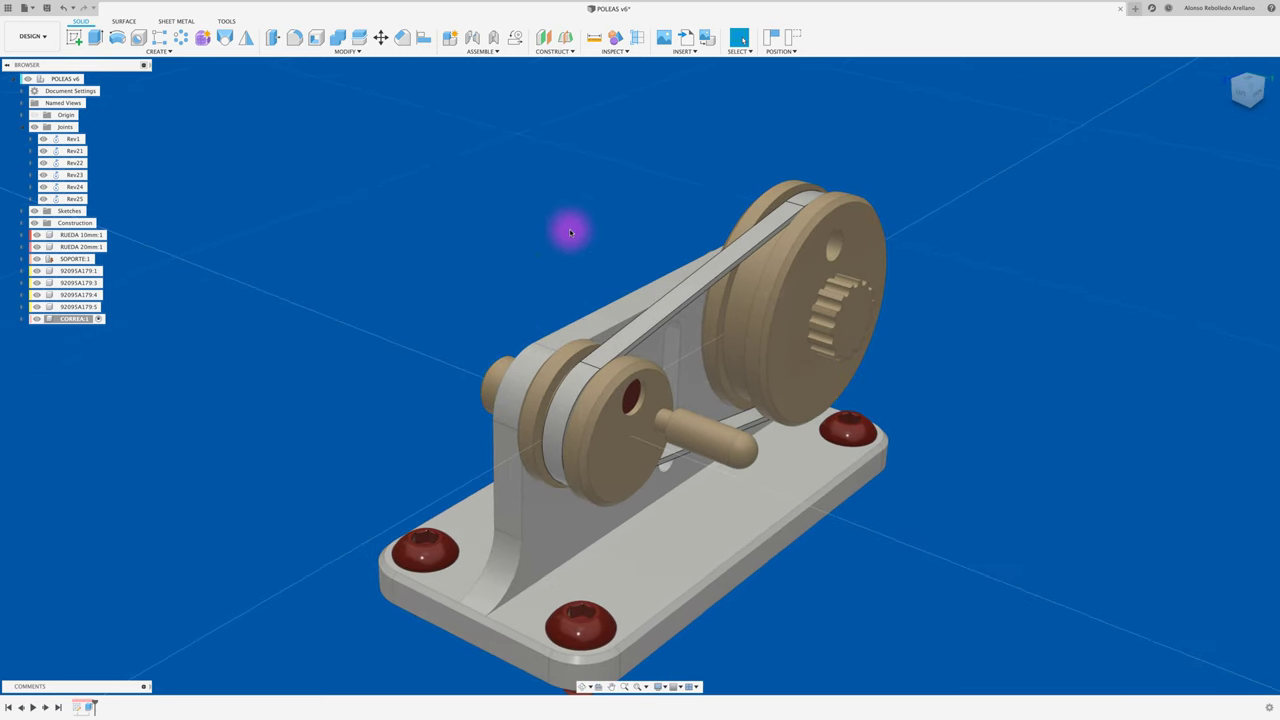
Download the Plastic – Texture – Random appearance from the Textured plastics library.
key("a")
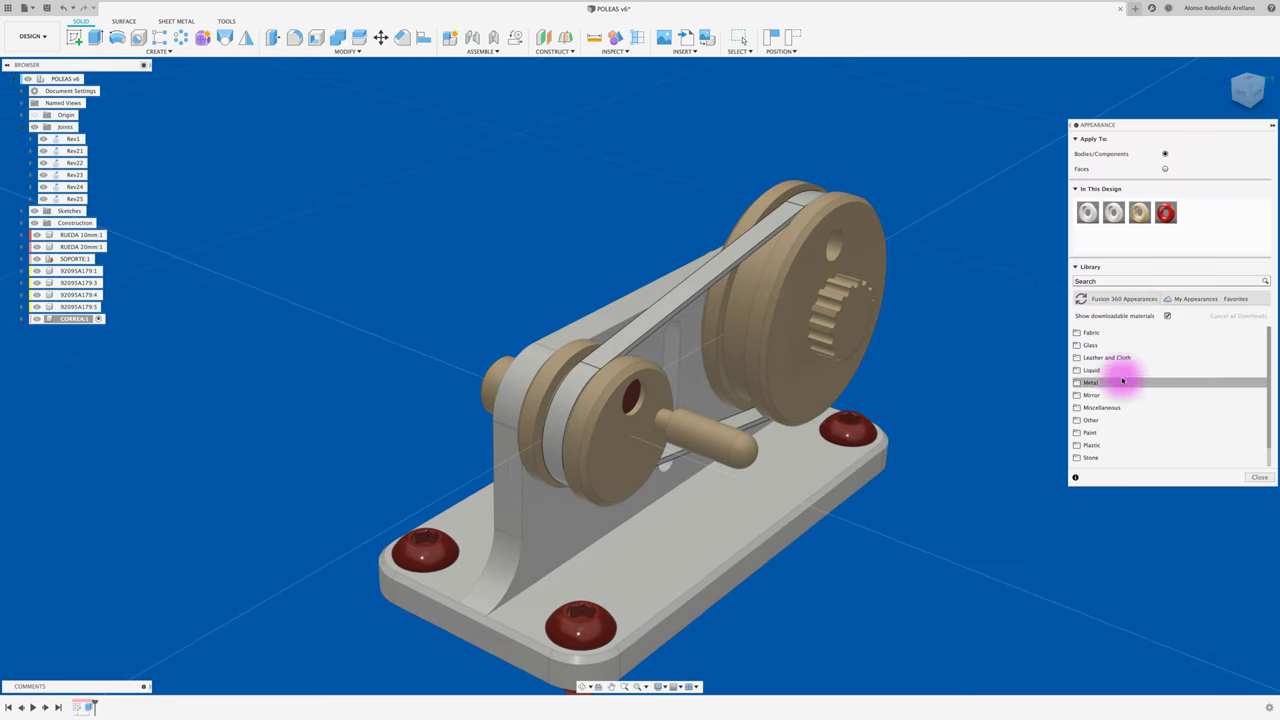
scroll(1128, 446, "down", 2)
scroll(1135, 440, "down", 3)
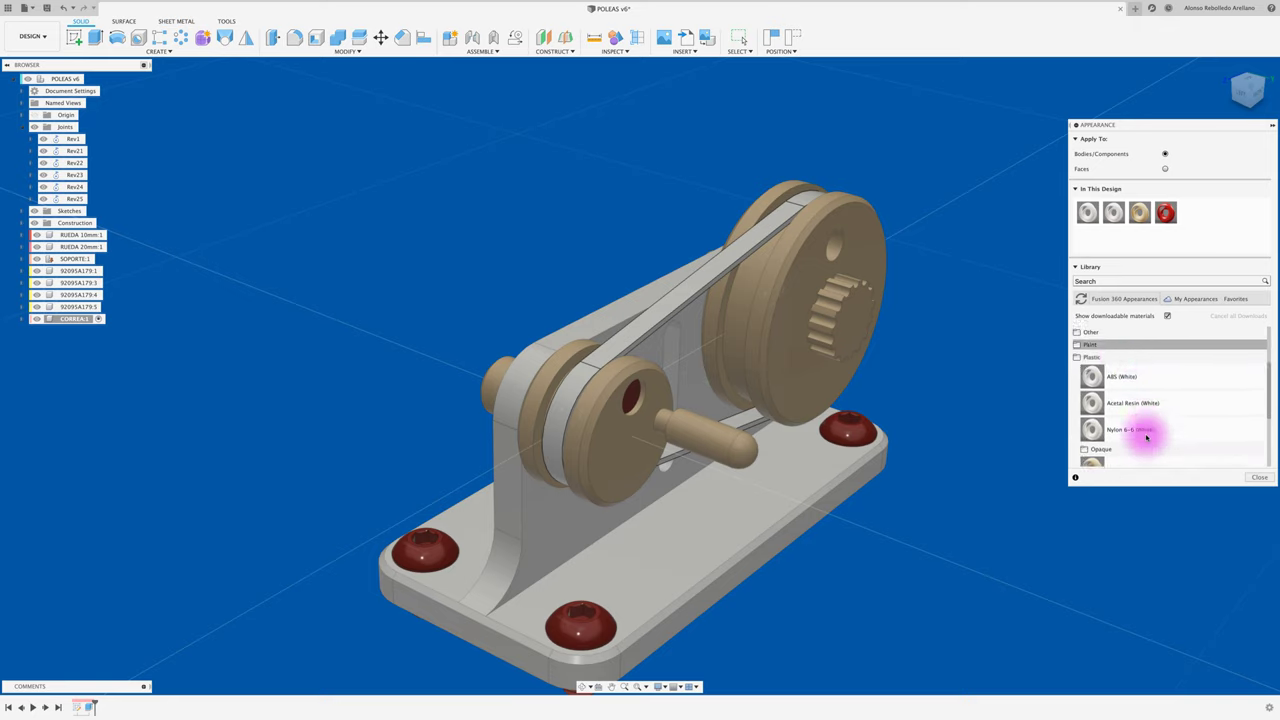
scroll(1138, 432, "down", 2)
left_click(1105, 403)
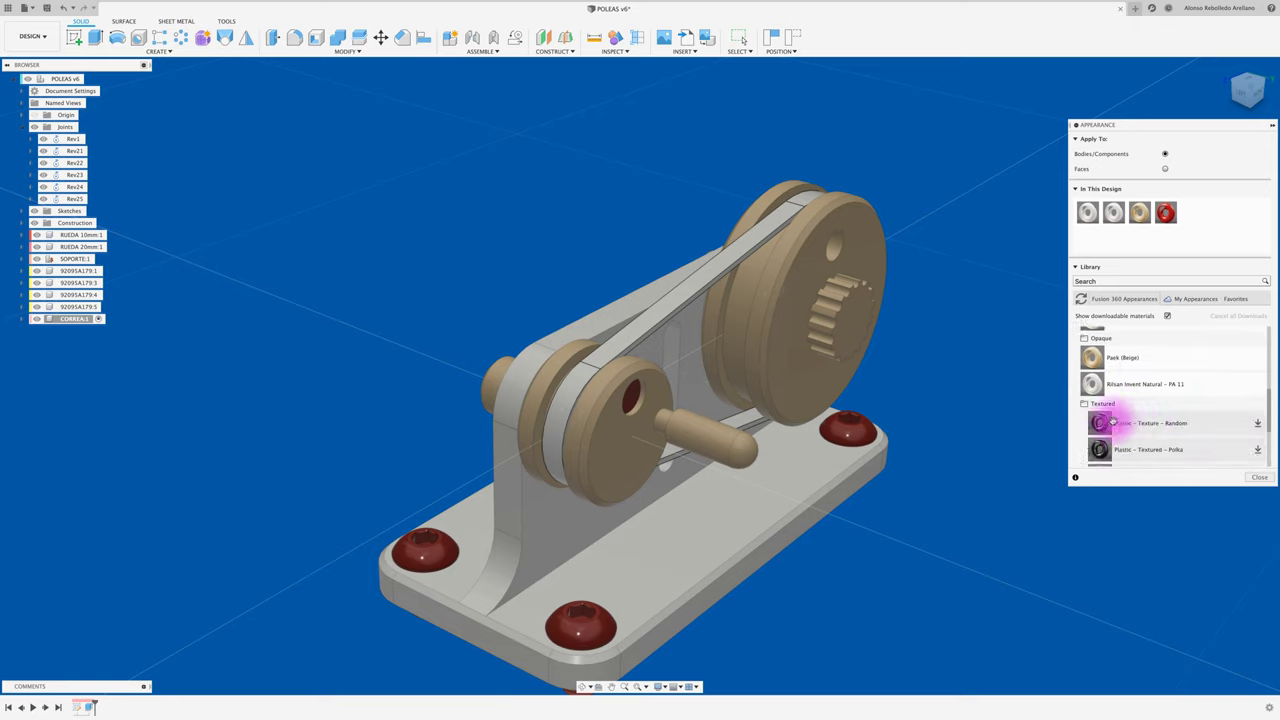
mouse_move(1100, 423)
left_mouse_down()
mouse_move(804, 358)
mouse_move(1128, 420)
left_mouse_up()
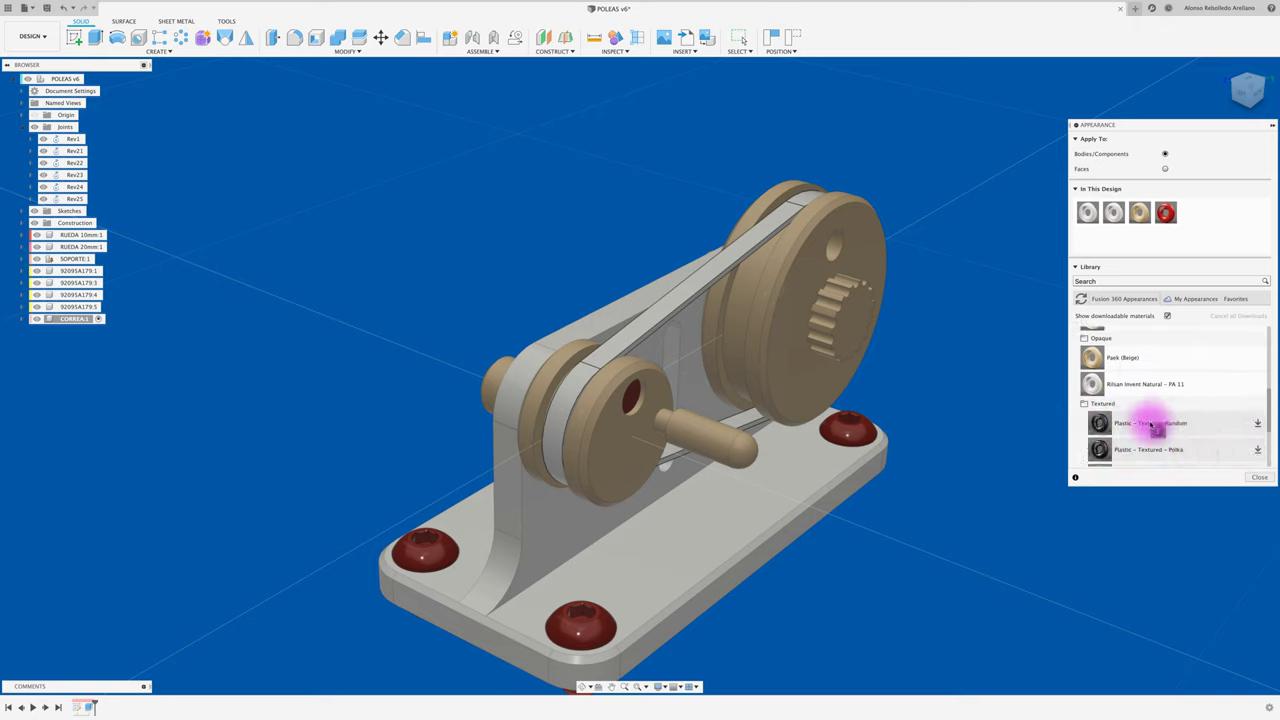
left_click(1258, 419)
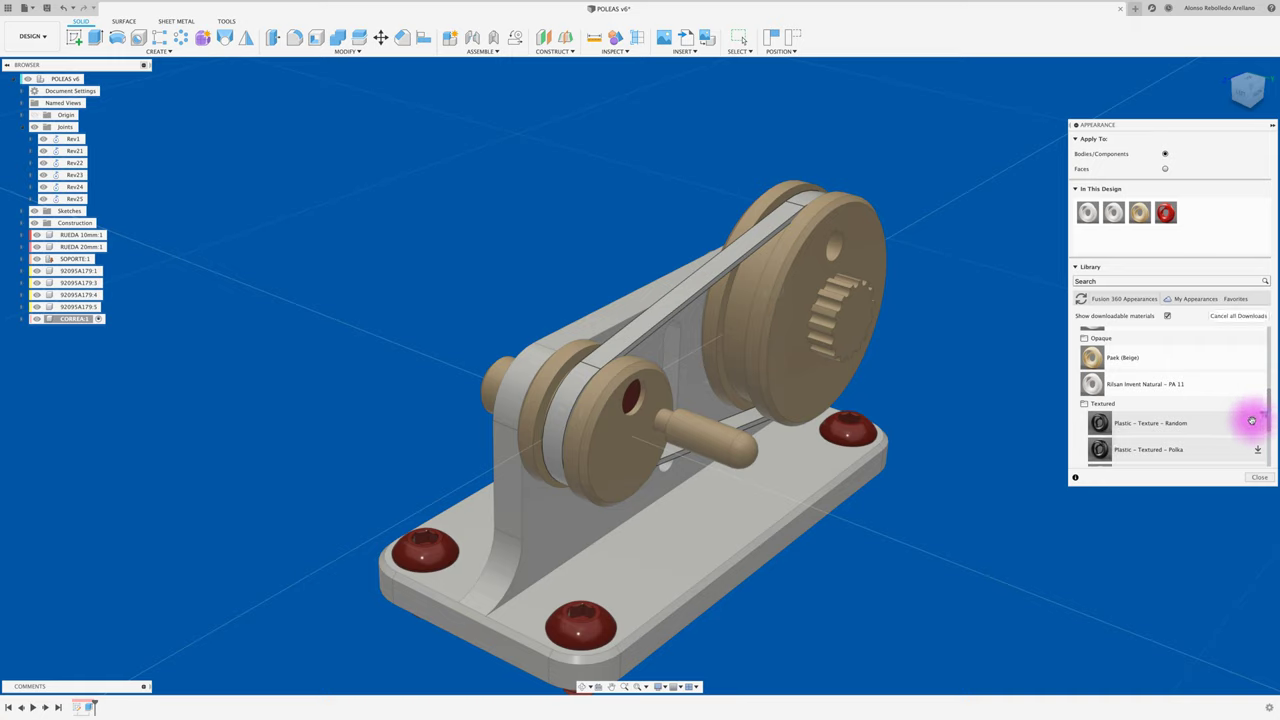
Apply Plastic – Texture – Random to the belt, then turn both pulleys to test the drive.
left_click_drag(1131, 425, 672, 302)
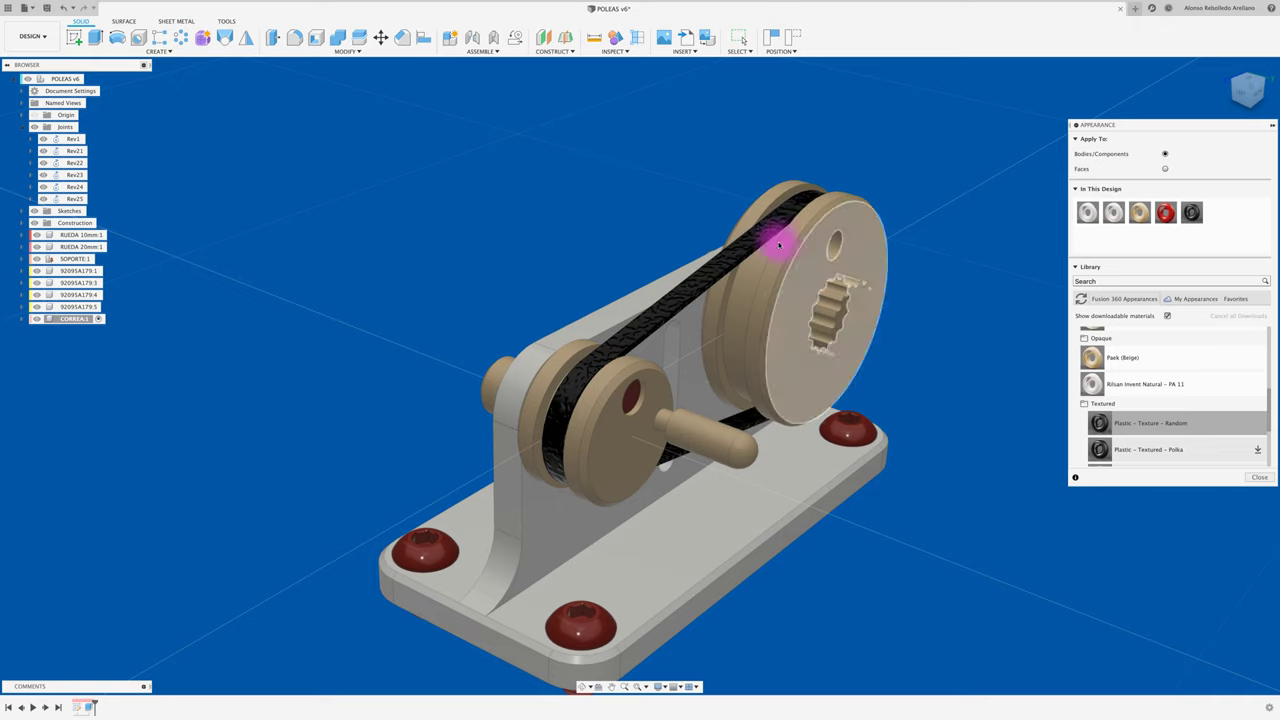
left_click(1260, 478)
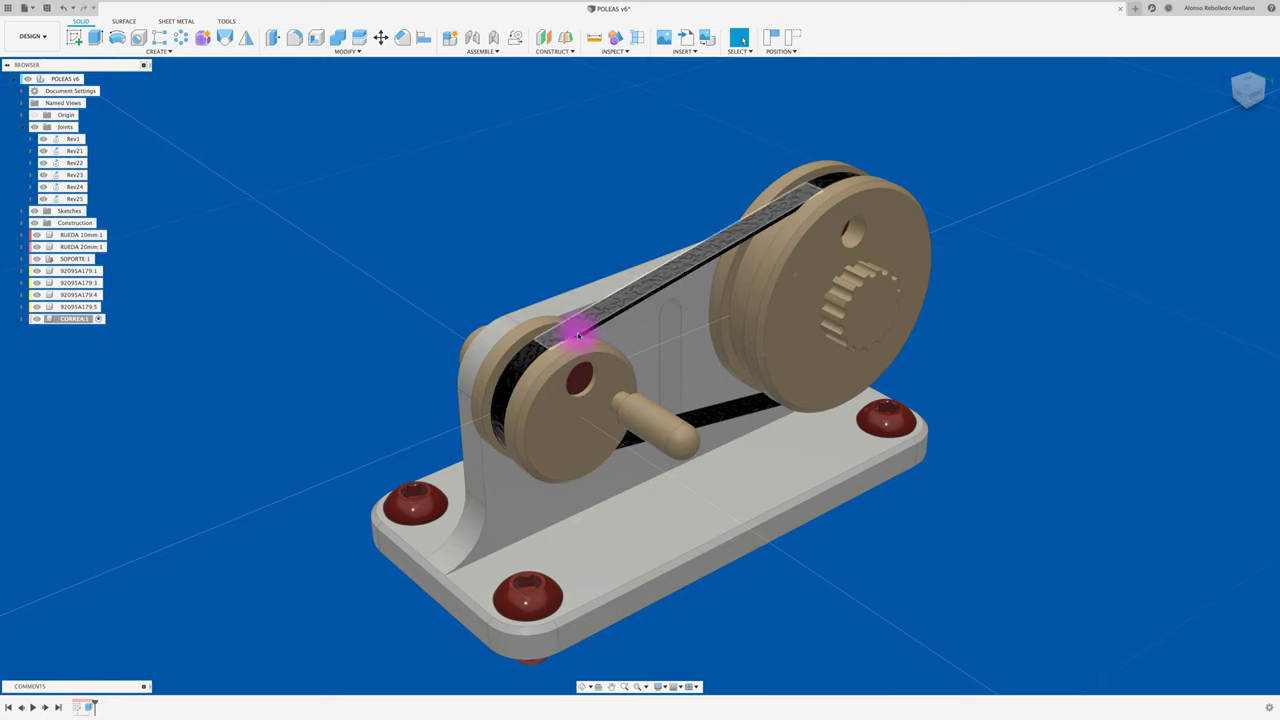
mouse_move(595, 412)
left_mouse_down()
mouse_move(531, 423)
mouse_move(551, 403)
left_mouse_up()
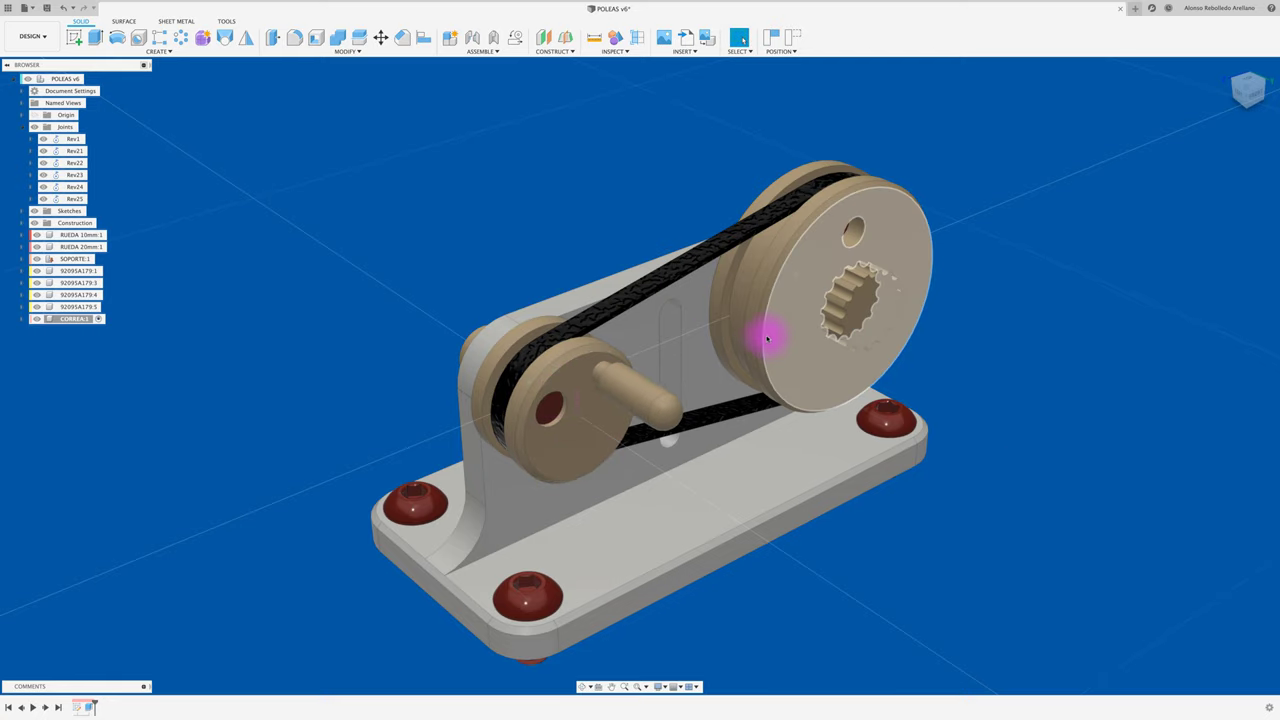
left_click_drag(841, 247, 816, 291)
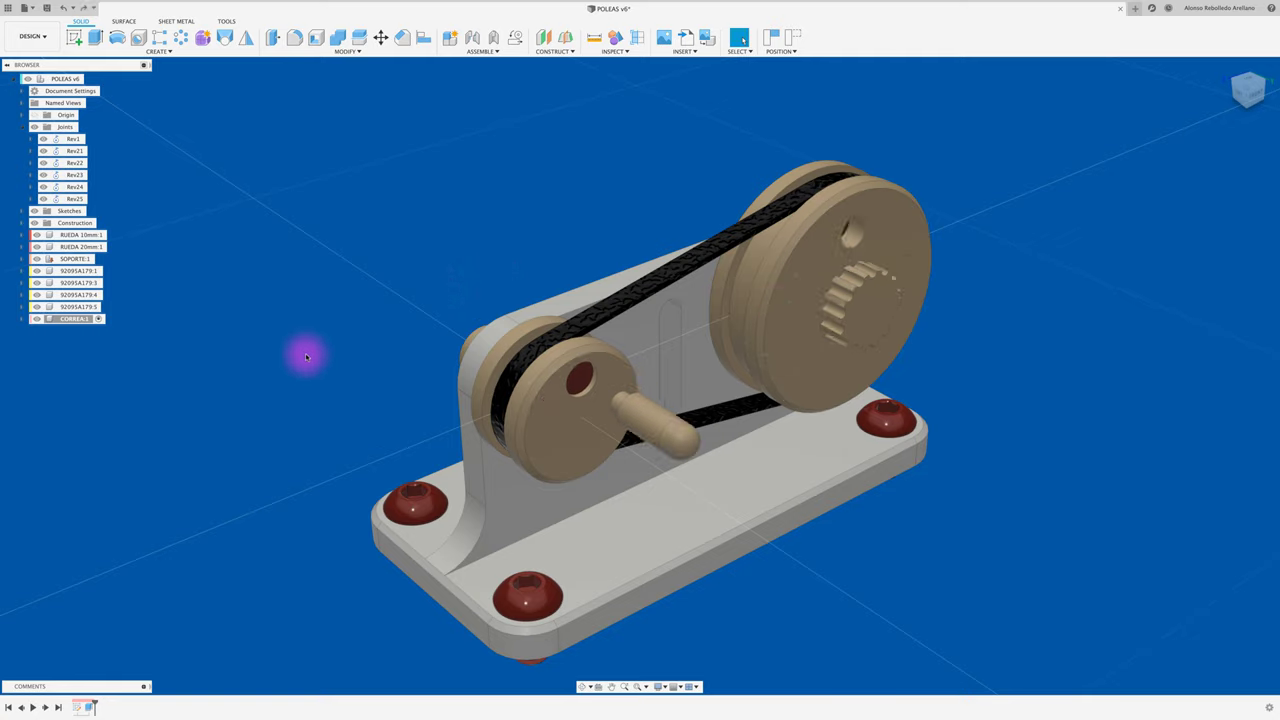
Hide CORREA:1, SOPORTE:1 and the three 92095A179 screws in the Browser.
left_click(37, 319)
left_click(37, 319)
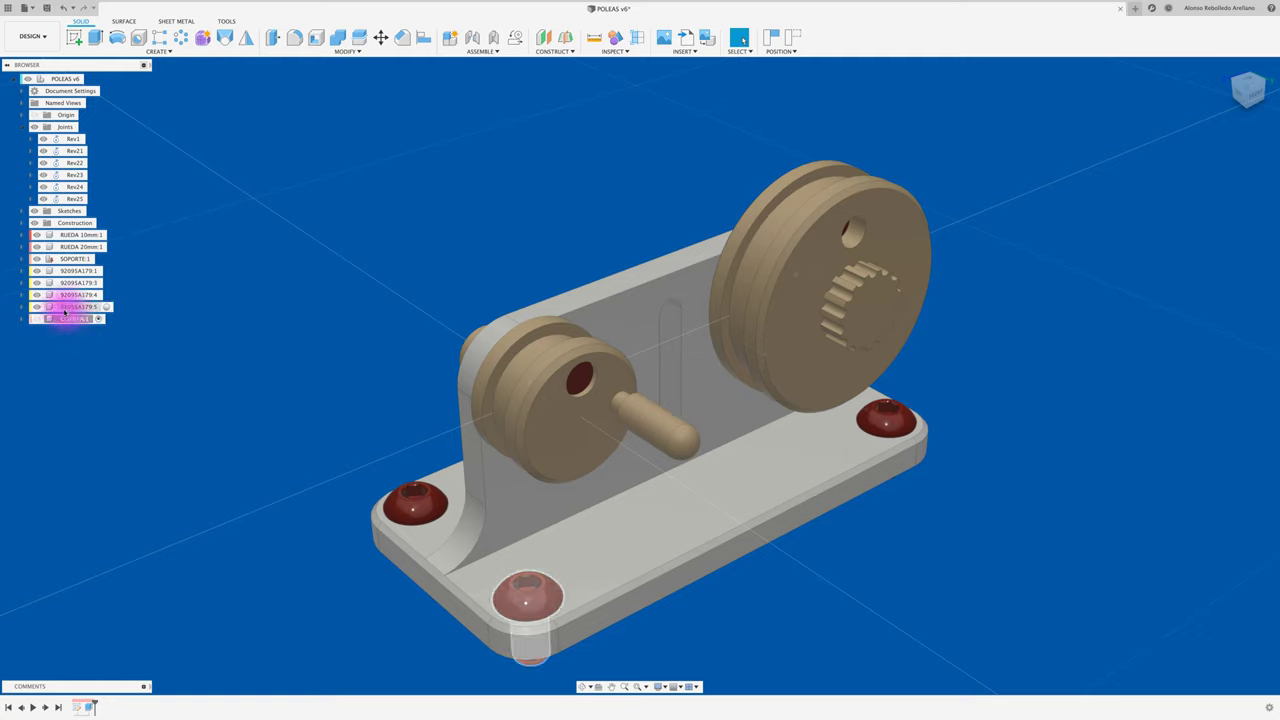
left_click(37, 259)
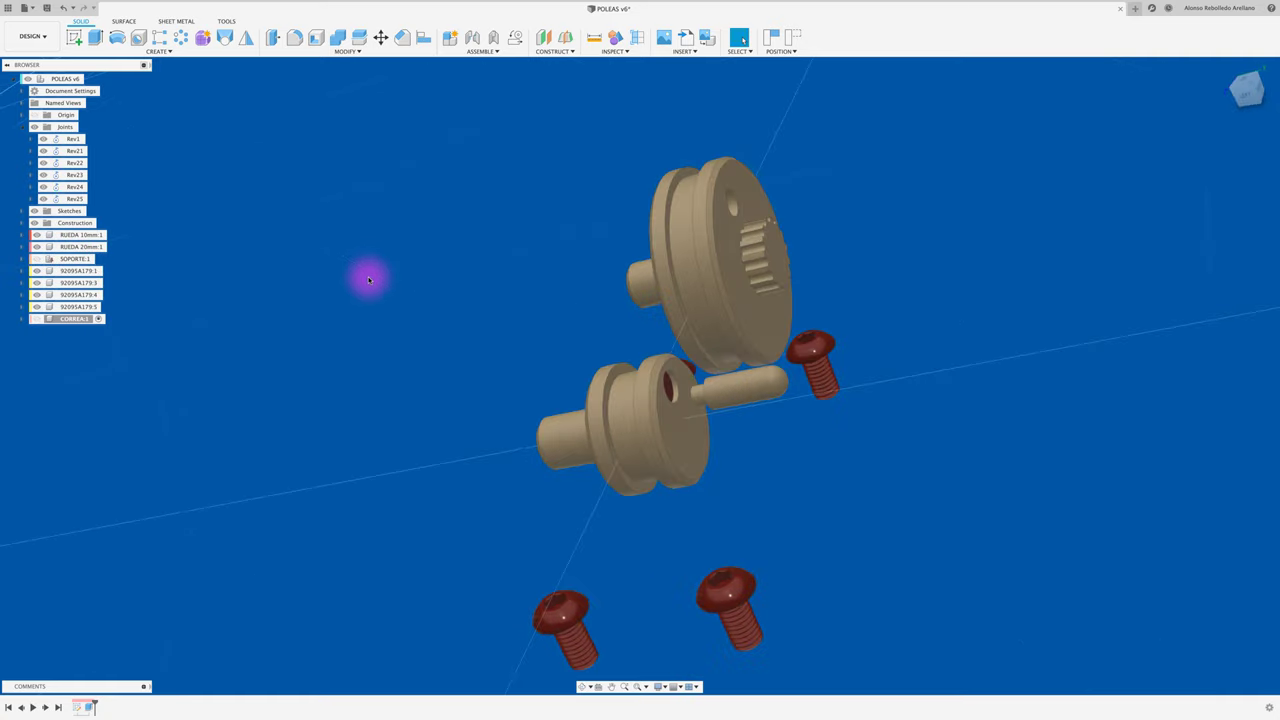
left_click(37, 295)
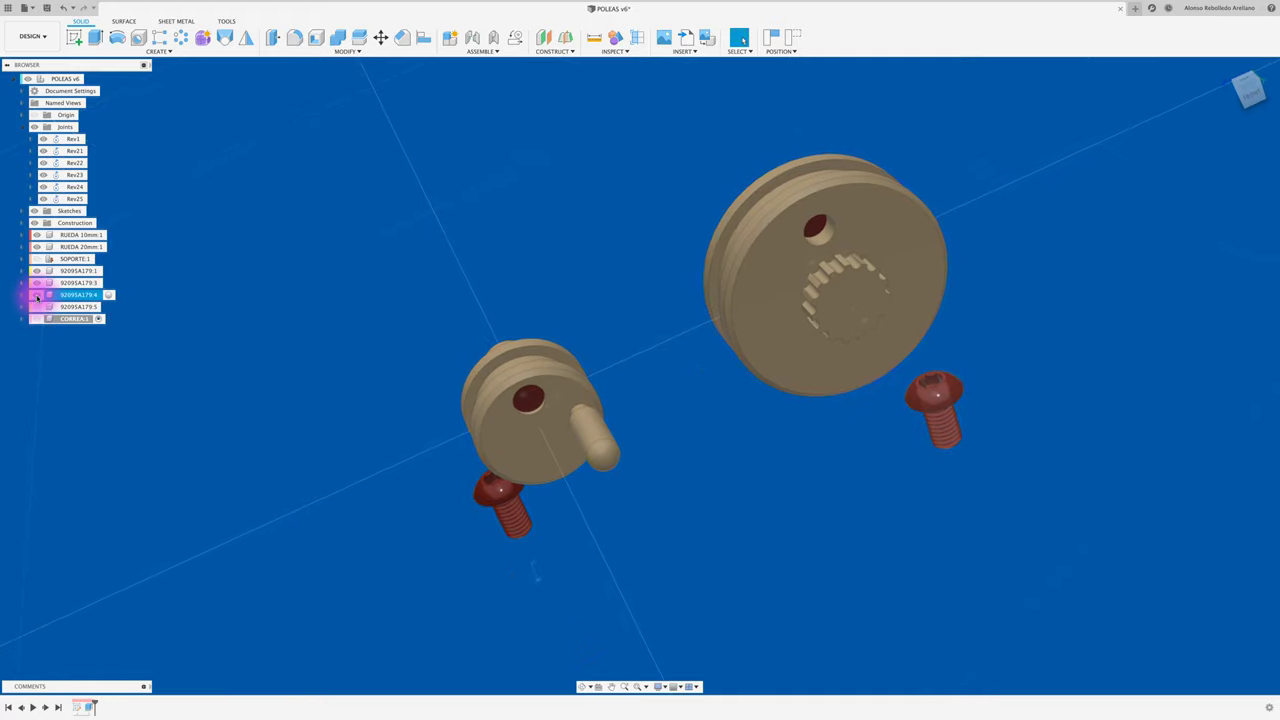
left_click(37, 283)
left_click(37, 271)
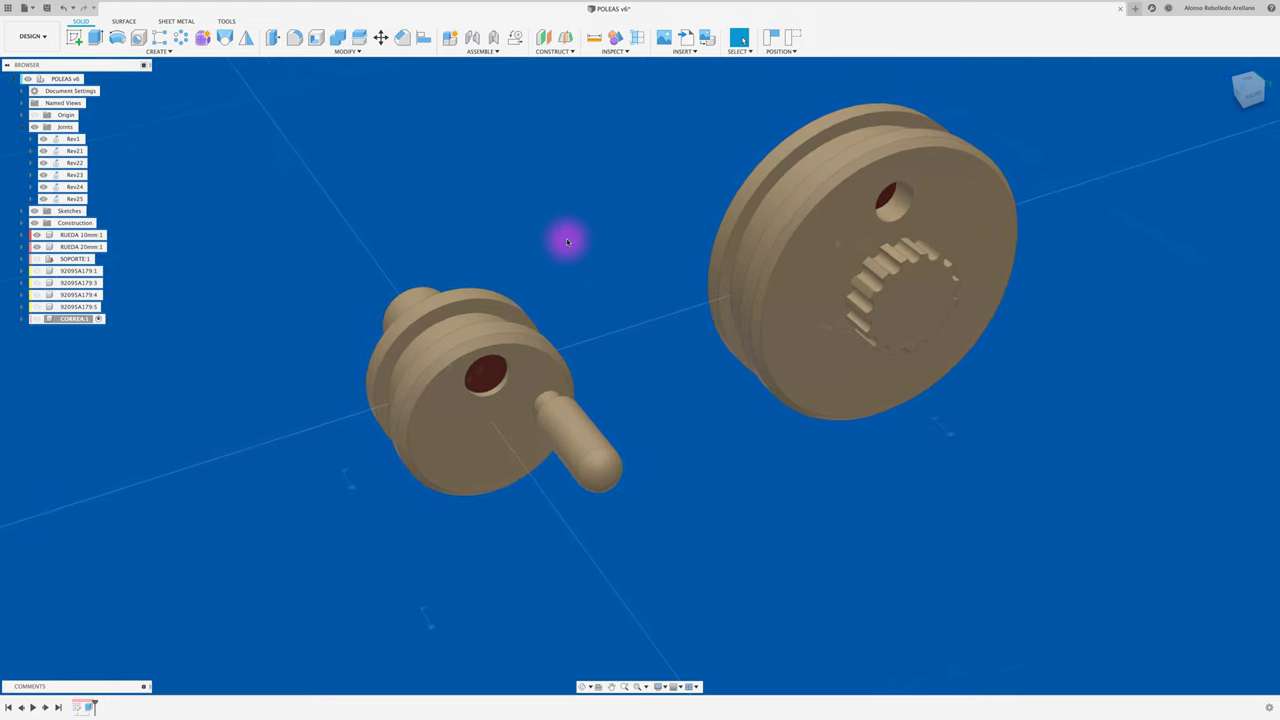
Start a motion link between joints Rev24 and Rev25, viewed from the front.
left_click(517, 38)
left_click(624, 366)
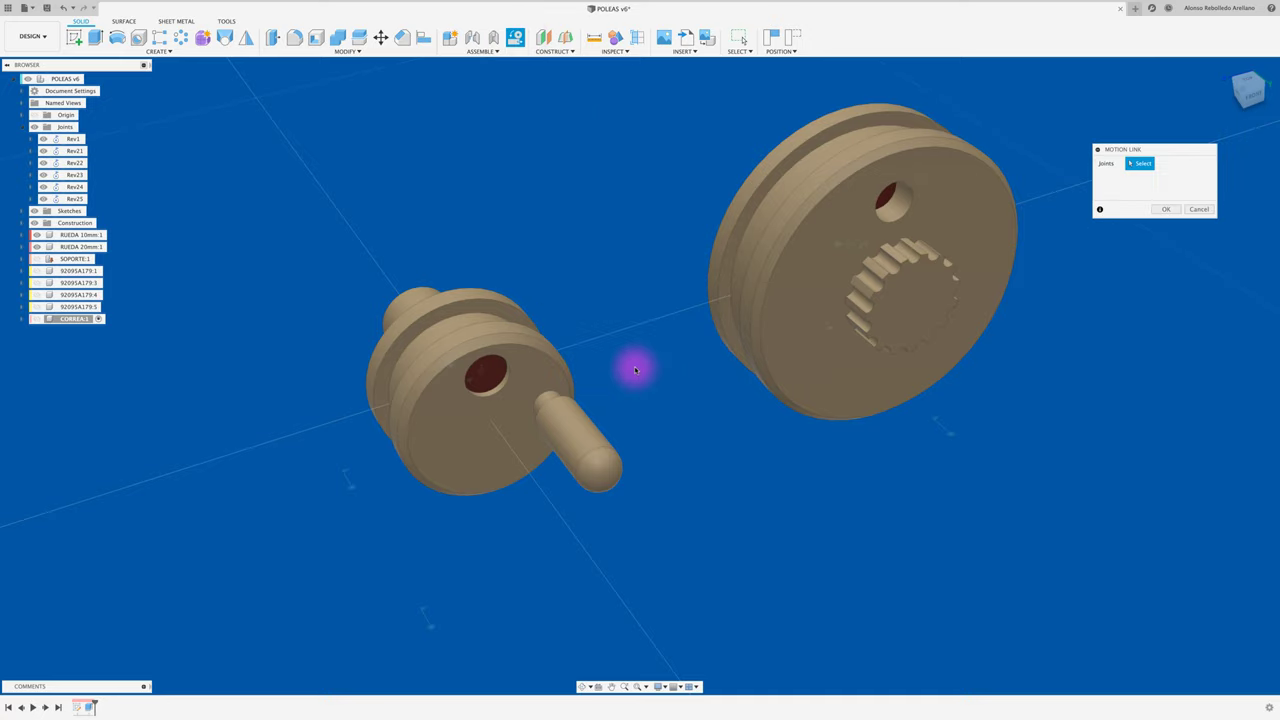
left_click(467, 376)
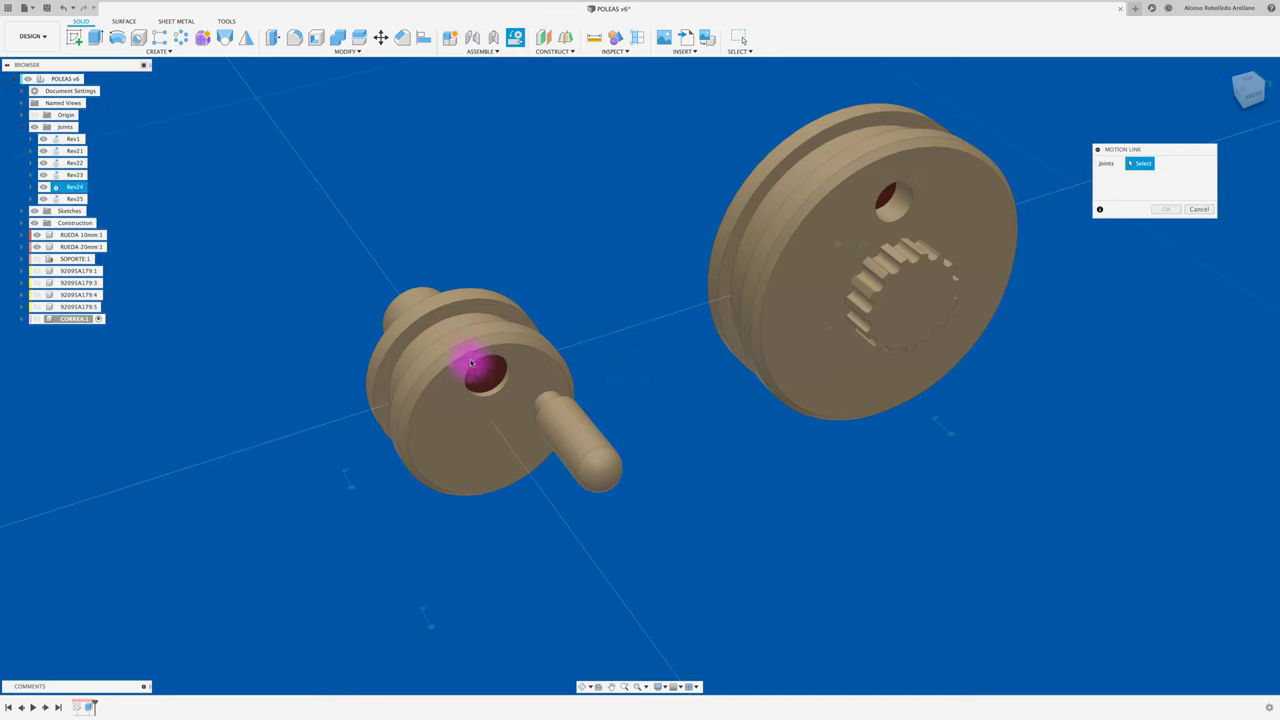
left_click(470, 363)
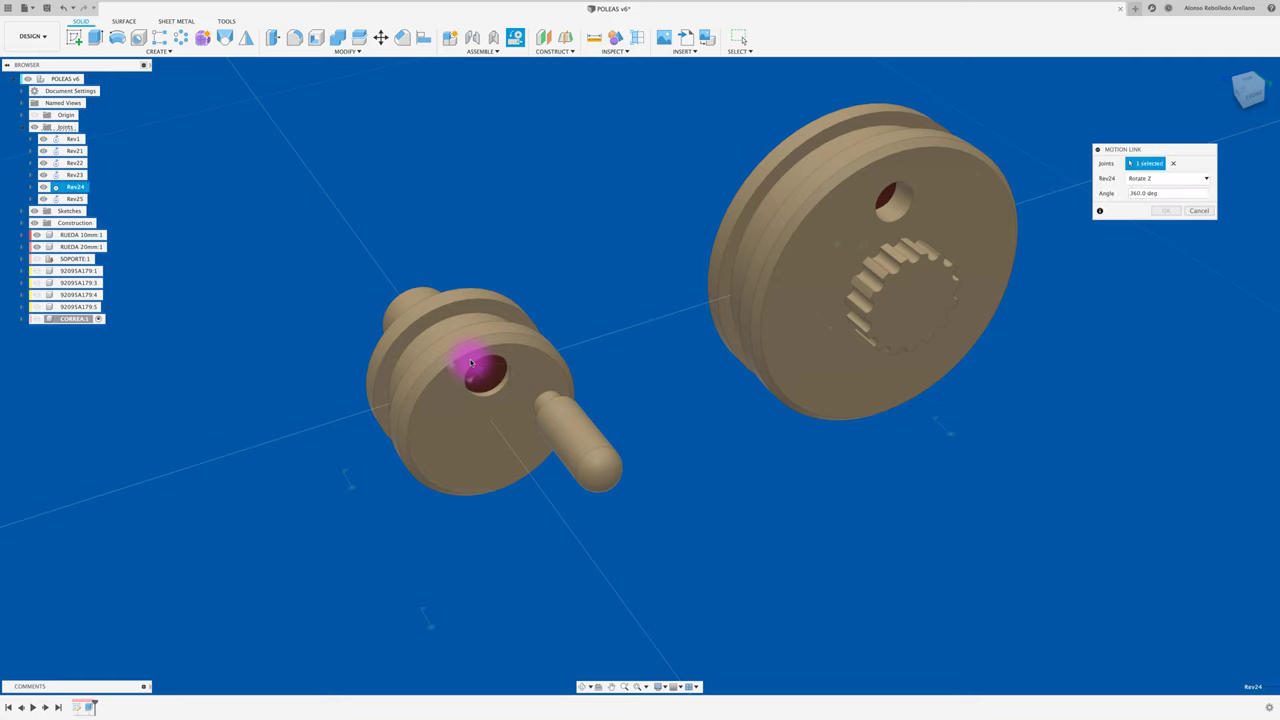
left_click(855, 251)
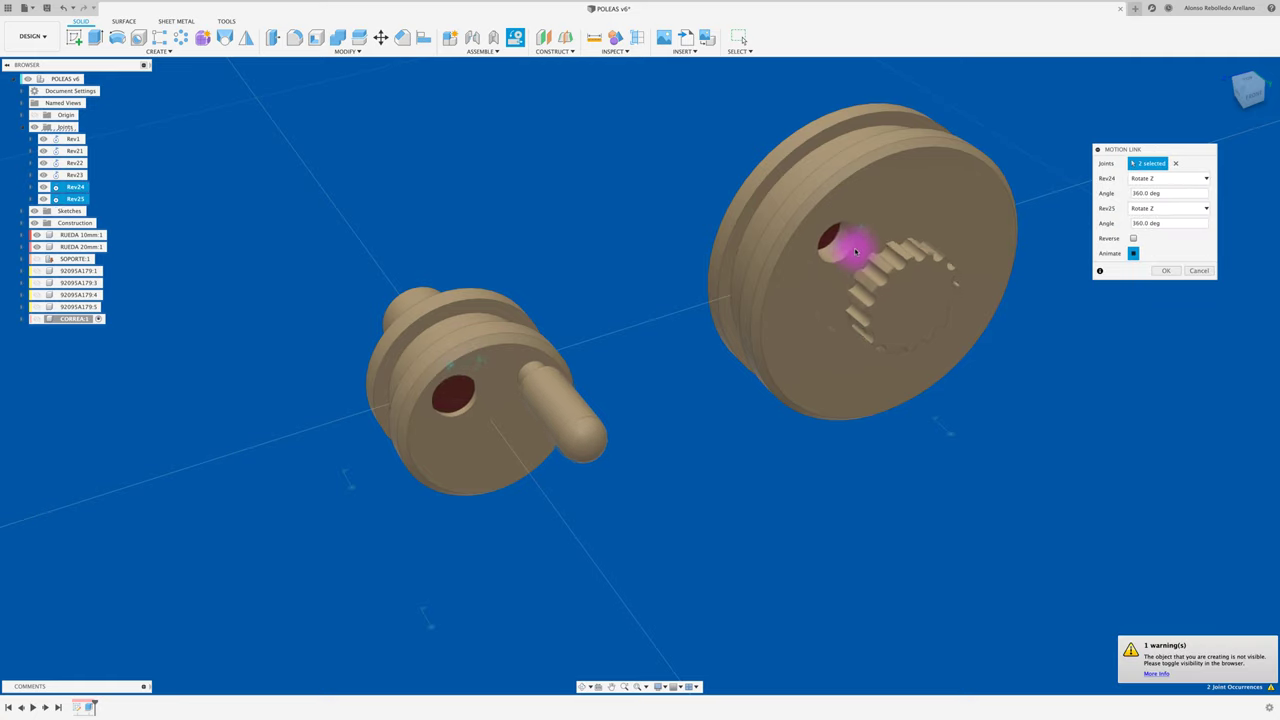
left_click(1259, 96)
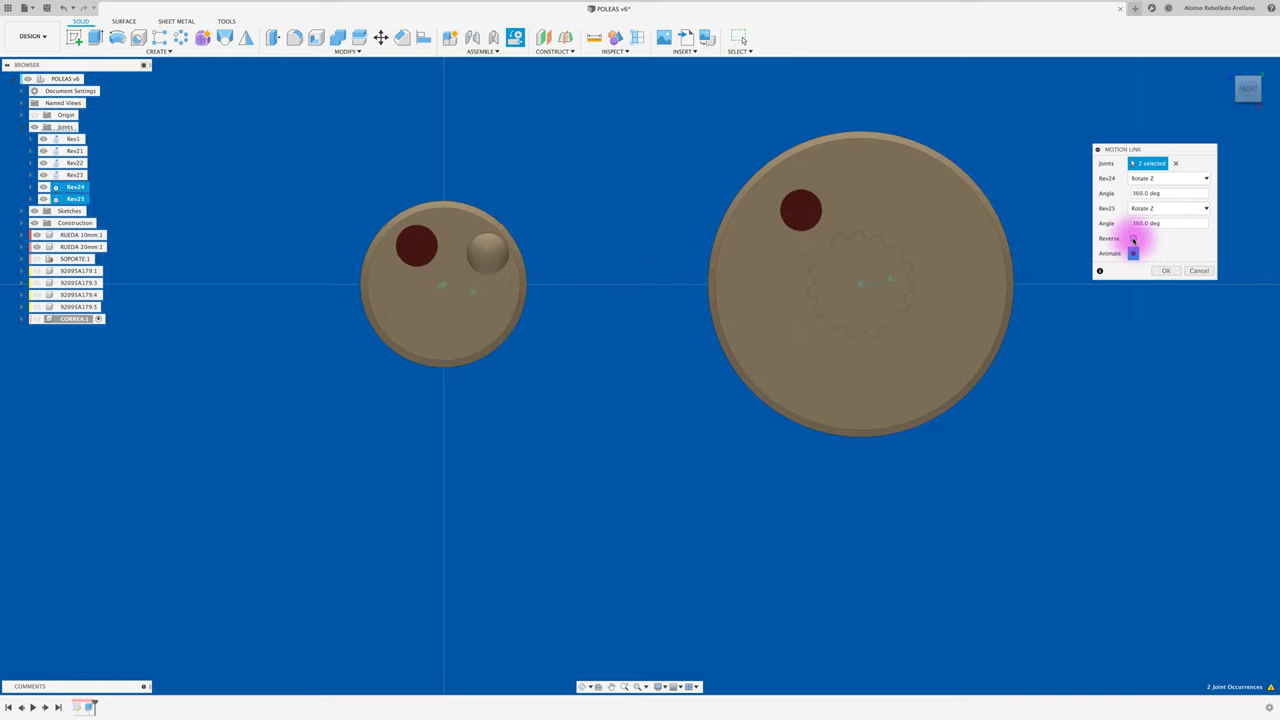
Uncheck Reverse so both pulleys turn the same way and set Rev25's angle to 360*10/20.
left_click(1133, 240)
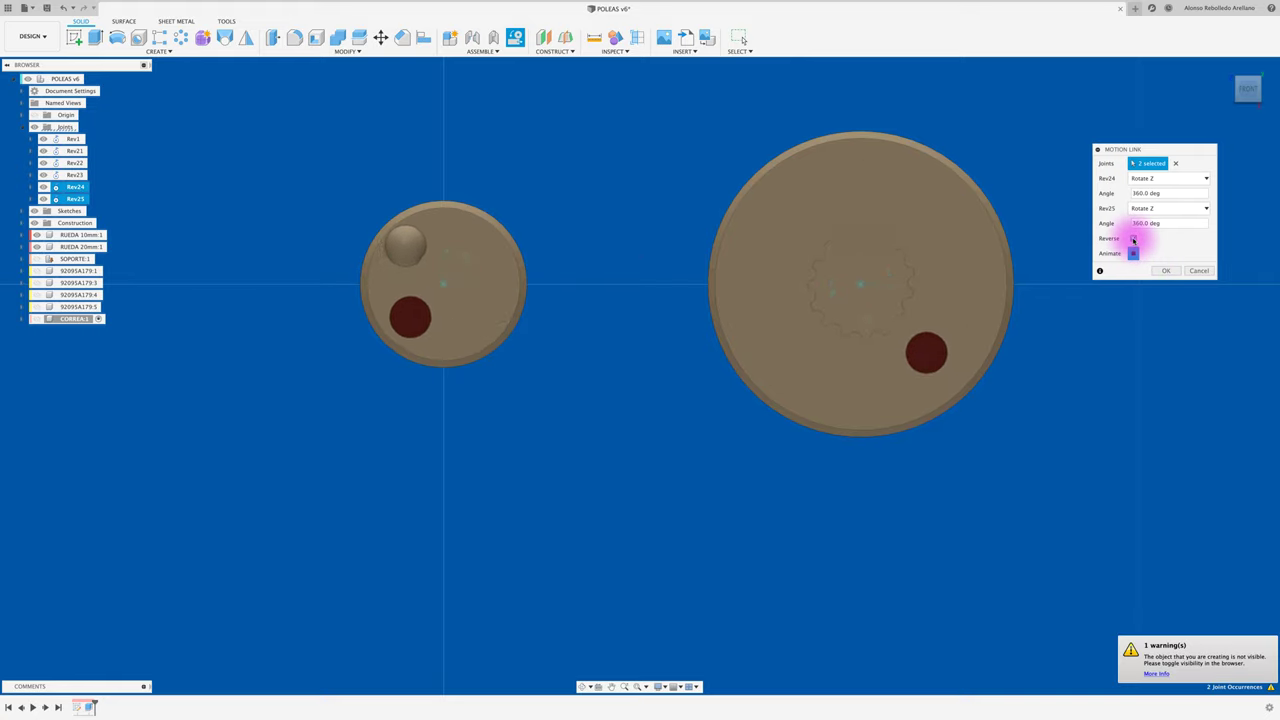
left_click(1133, 240)
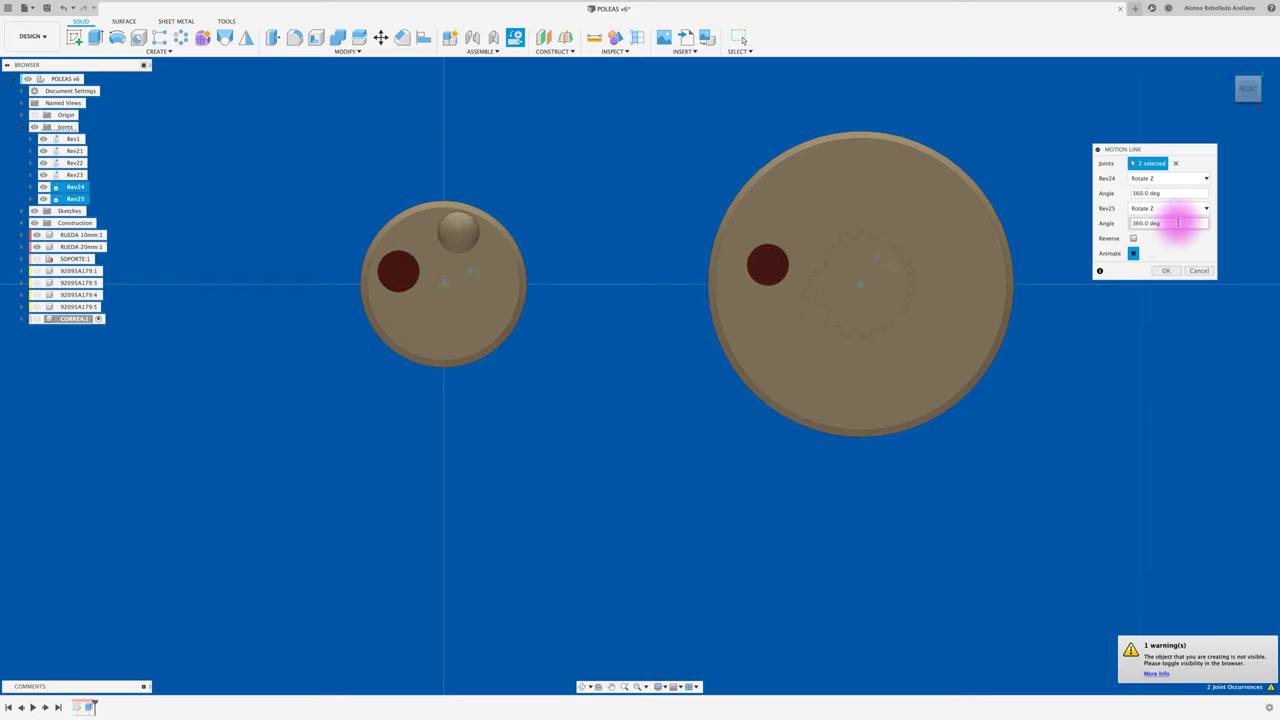
left_click(1134, 252)
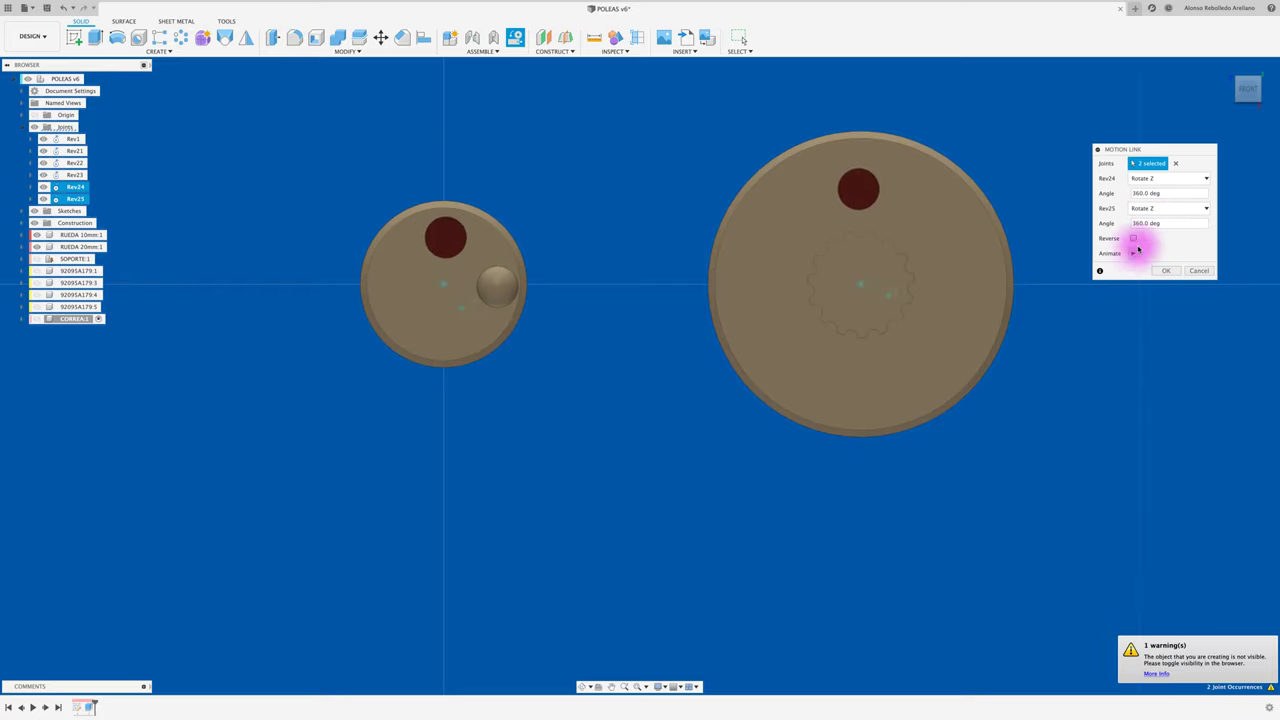
left_click(1160, 223)
type("360*10/20")
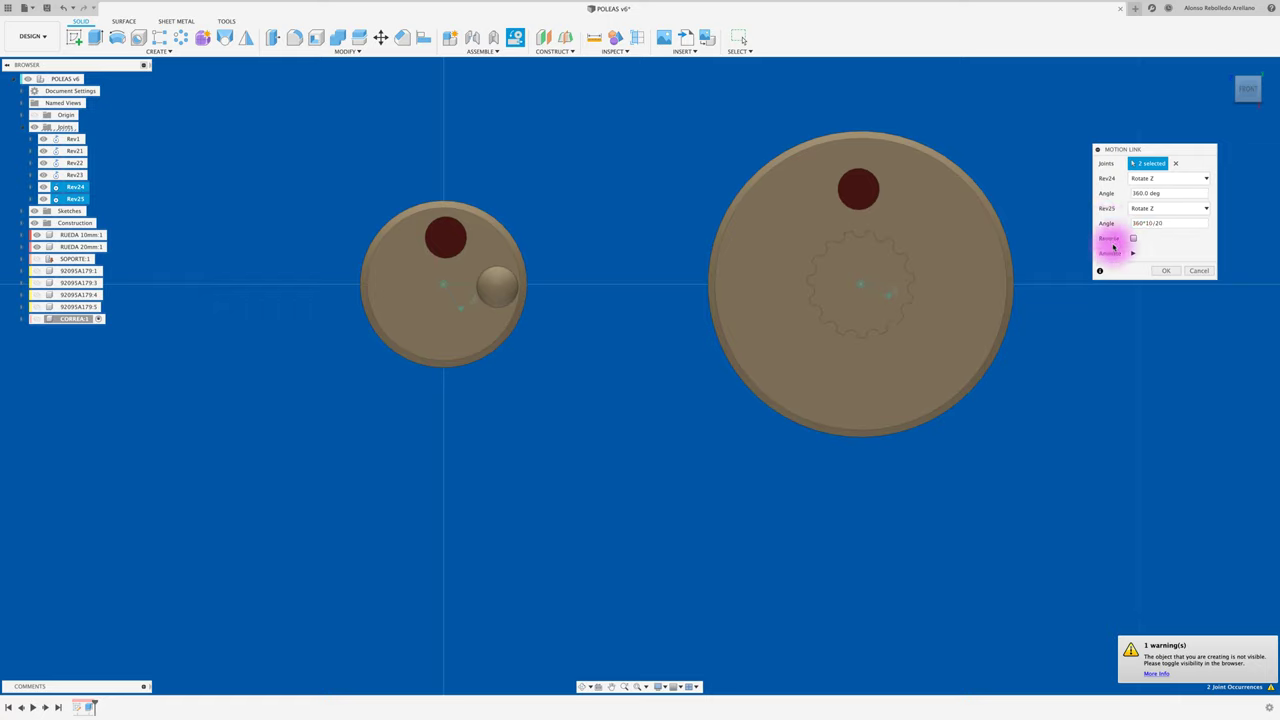
left_click(1162, 272)
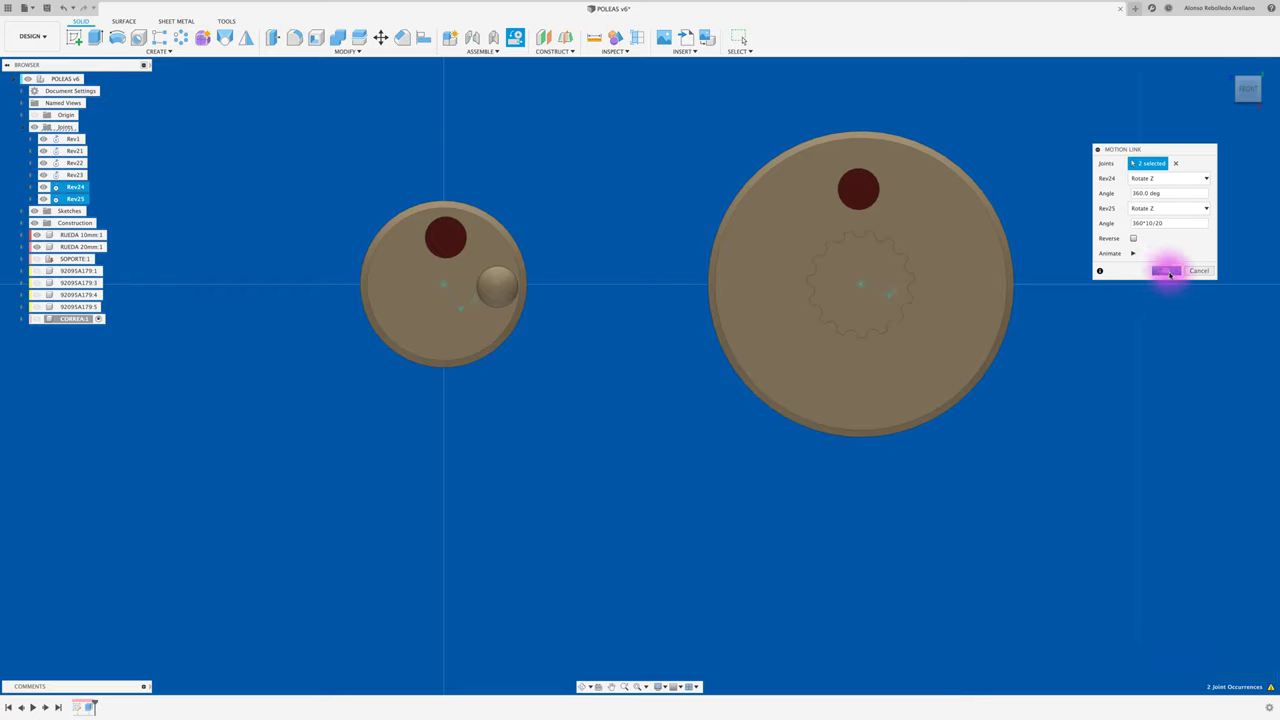
Finish Motion Link 28, then reopen it and animate to check both pulleys spin together.
left_click(1167, 271)
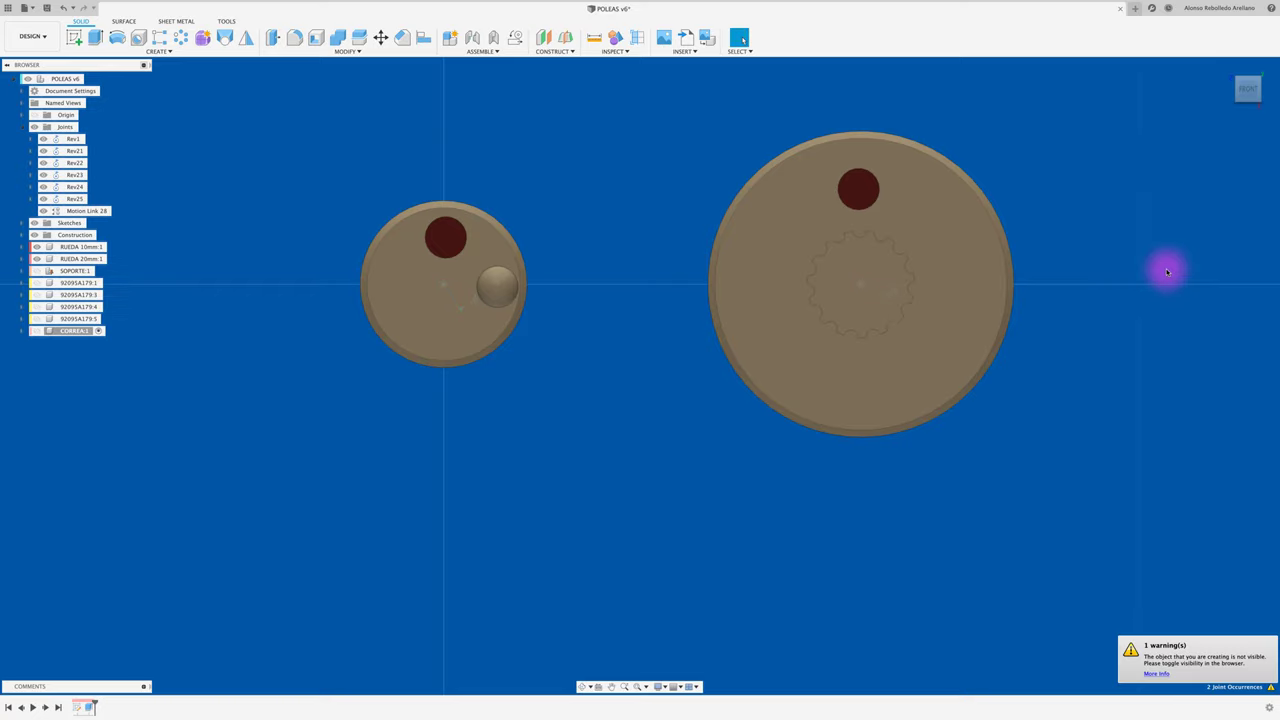
right_click(94, 211)
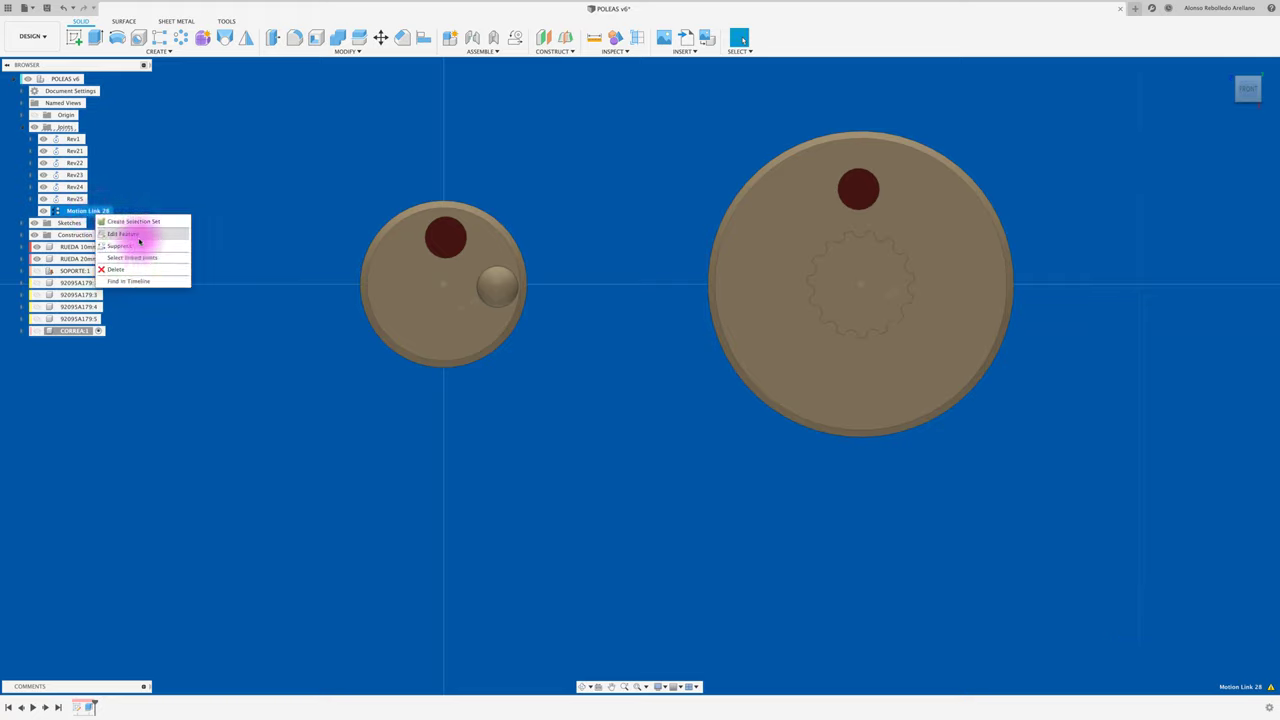
left_click(141, 235)
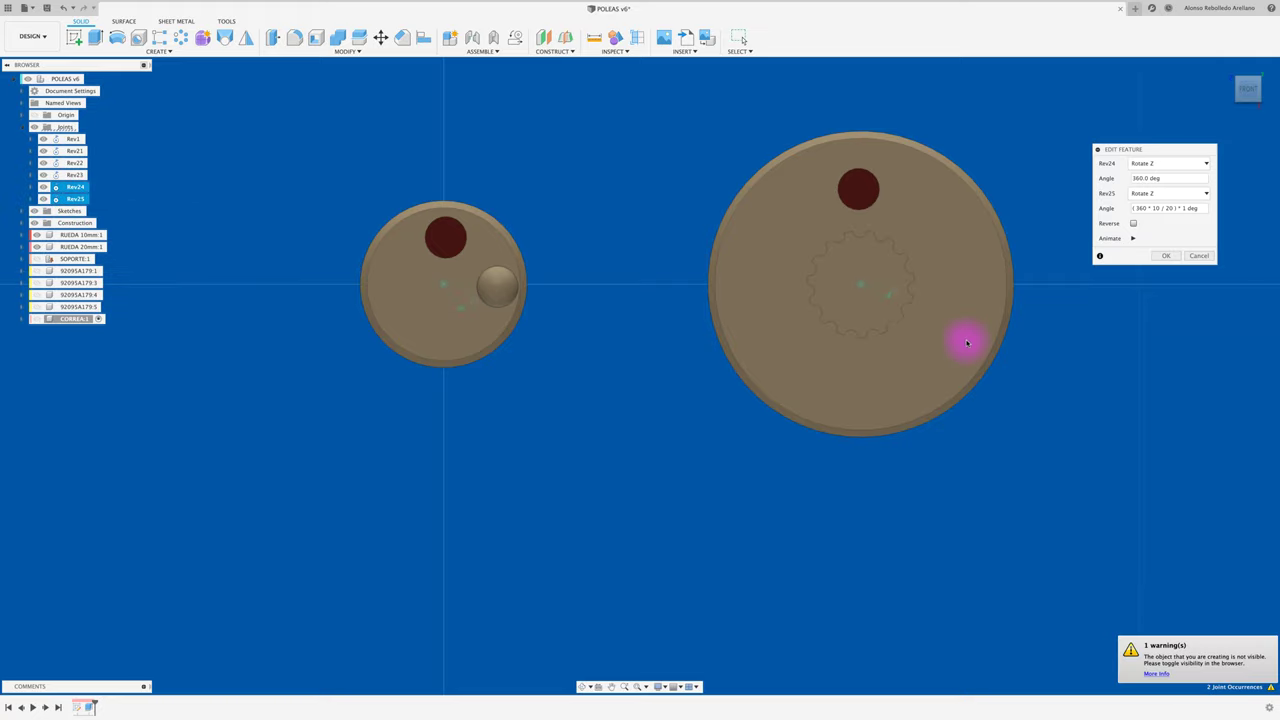
left_click(1133, 238)
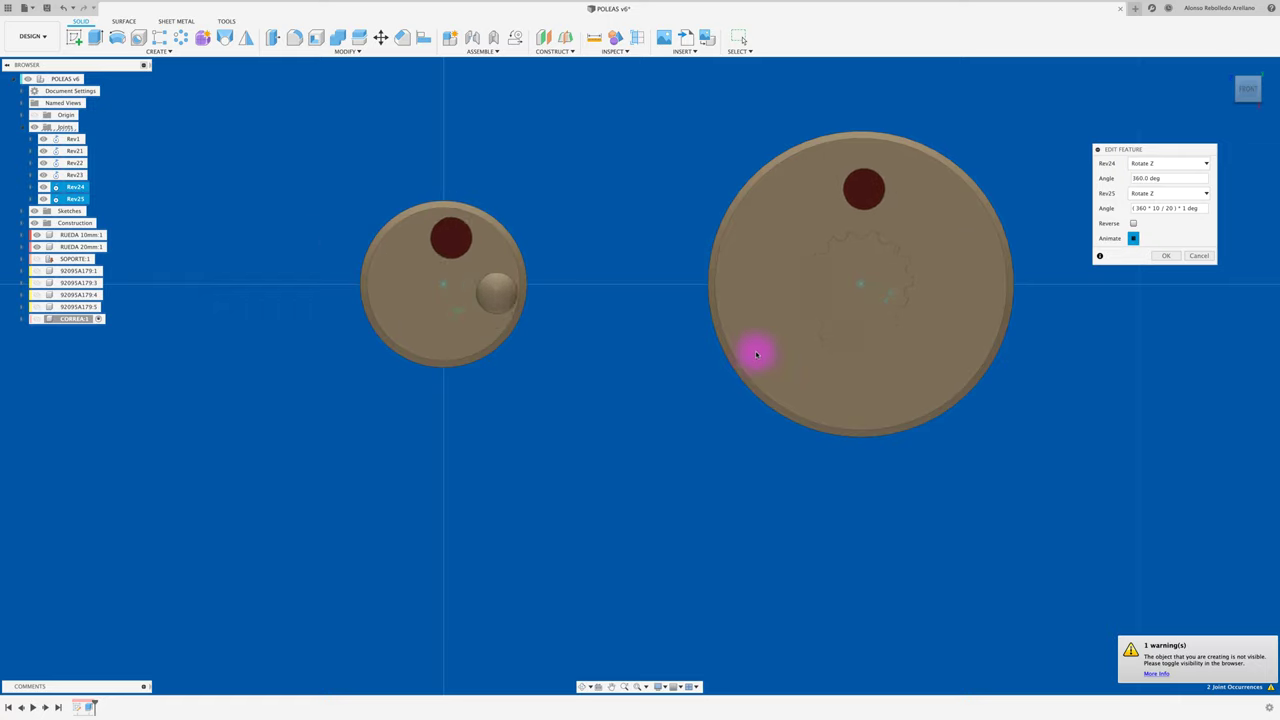
left_click(1166, 256)
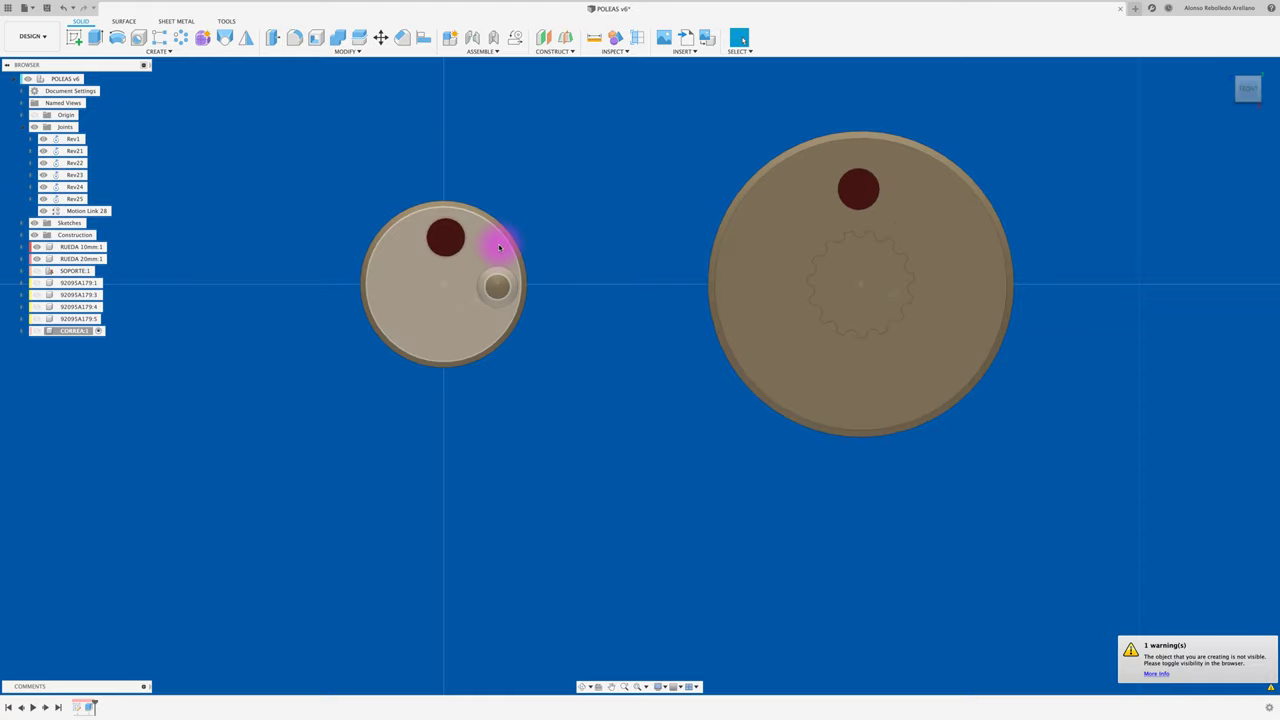
Drag the small pulley around to watch the large one follow, then view both in perspective.
left_click_drag(499, 247, 493, 245)
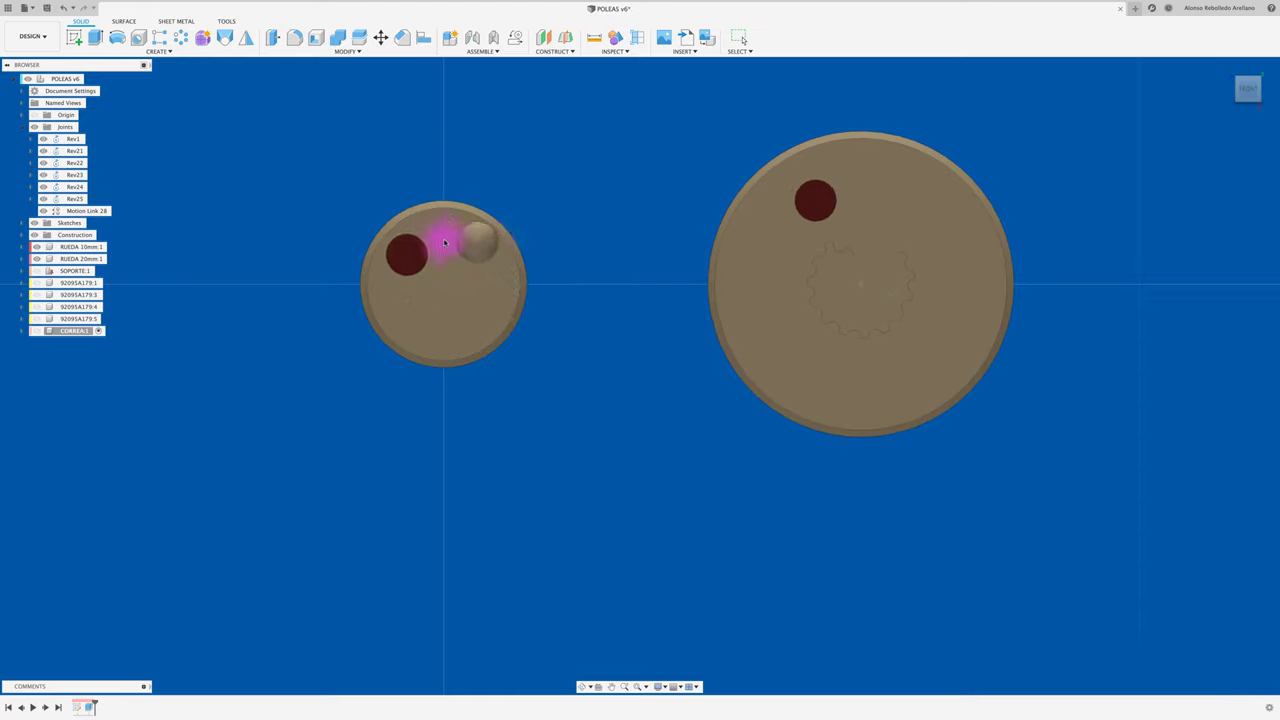
mouse_move(425, 256)
left_mouse_down()
mouse_move(455, 338)
mouse_move(514, 326)
mouse_move(529, 297)
mouse_move(514, 267)
left_mouse_up()
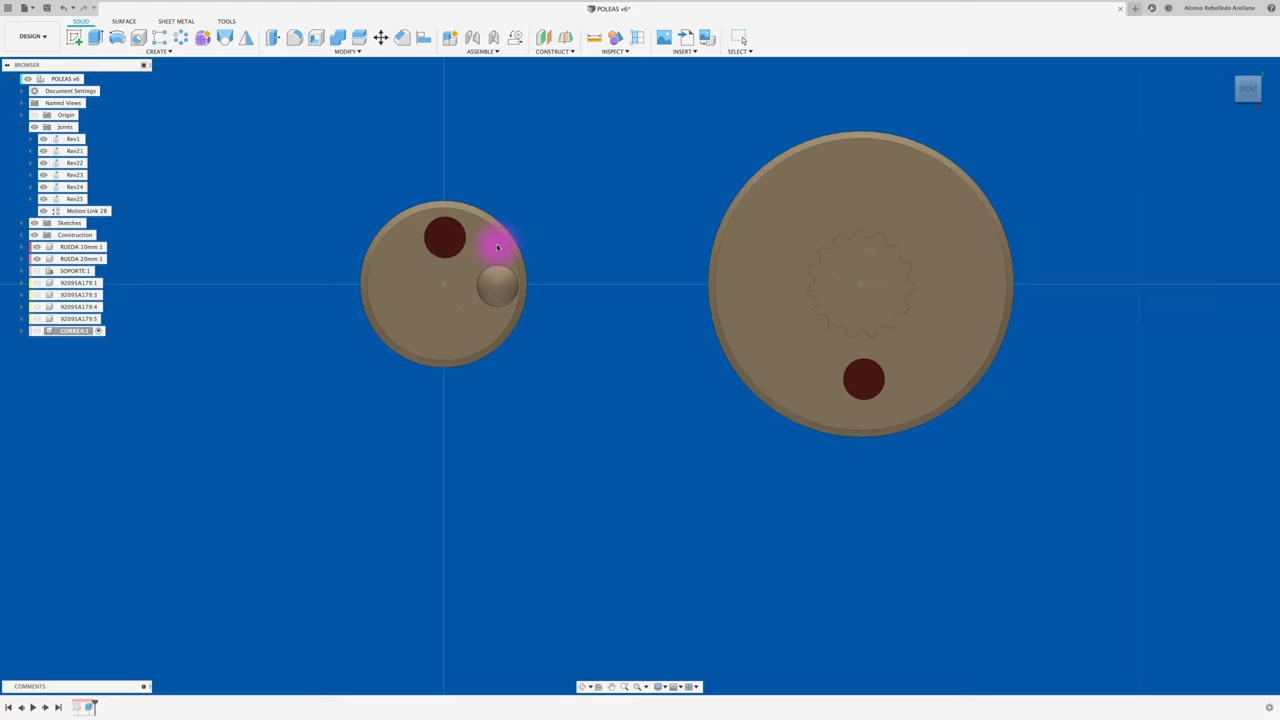
left_click(716, 361)
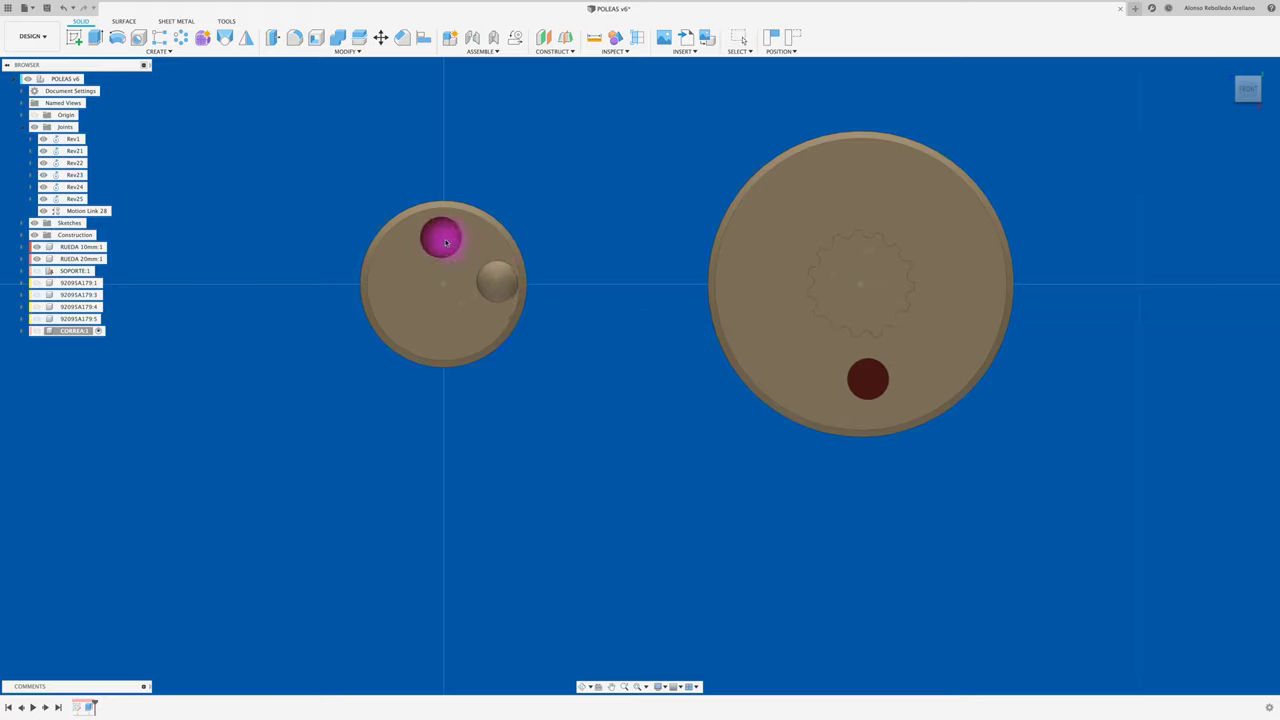
mouse_move(446, 242)
left_mouse_down()
mouse_move(420, 243)
mouse_move(400, 280)
mouse_move(409, 303)
mouse_move(462, 322)
mouse_move(498, 278)
mouse_move(456, 230)
left_mouse_up()
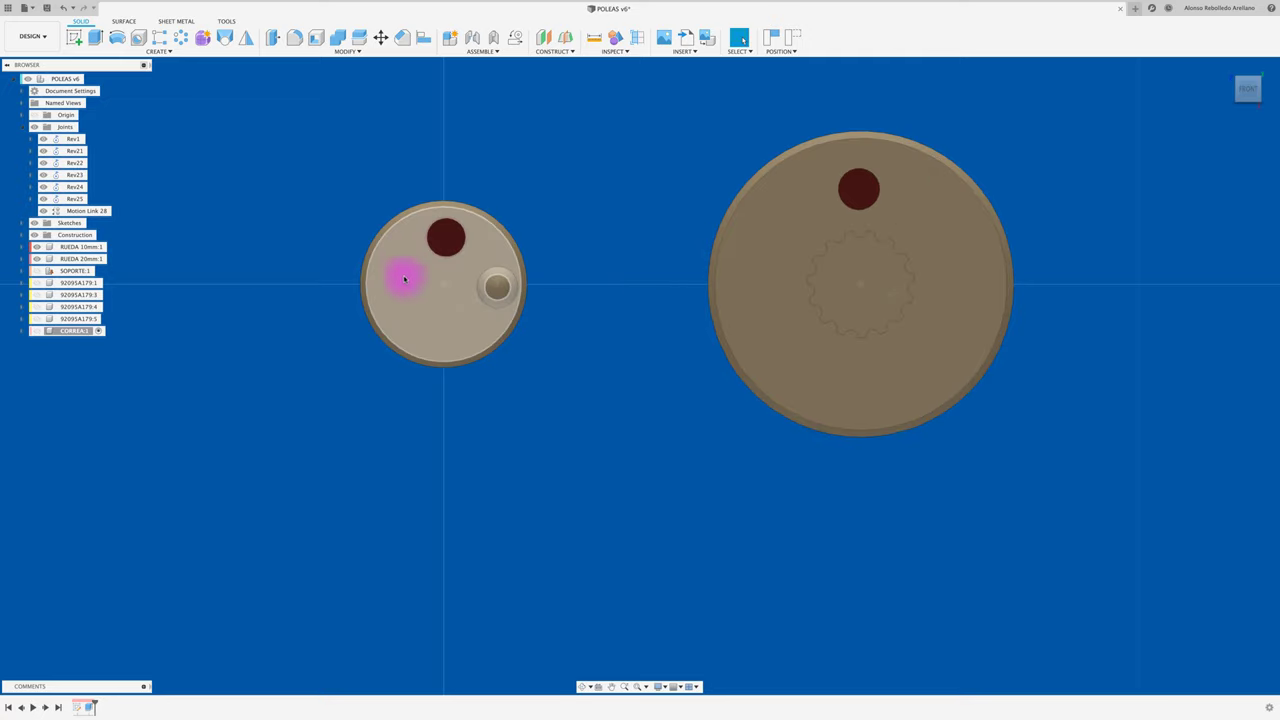
mouse_move(858, 369)
middle_mouse_down("shift")
mouse_move(537, 429)
mouse_move(505, 451)
mouse_move(404, 385)
middle_mouse_up("shift")
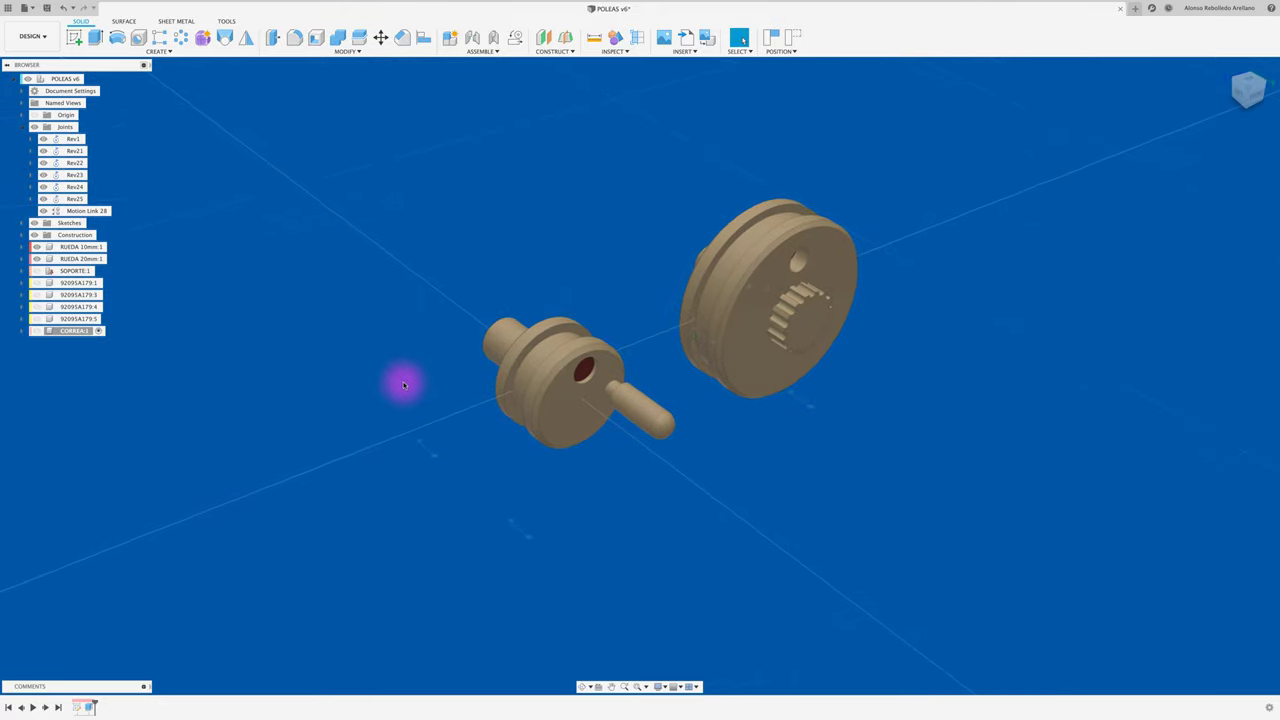
Show the four hidden screws, the white support and the belt again.
left_click(37, 318)
left_click(37, 306)
left_click(37, 294)
left_click(37, 282)
left_click(37, 270)
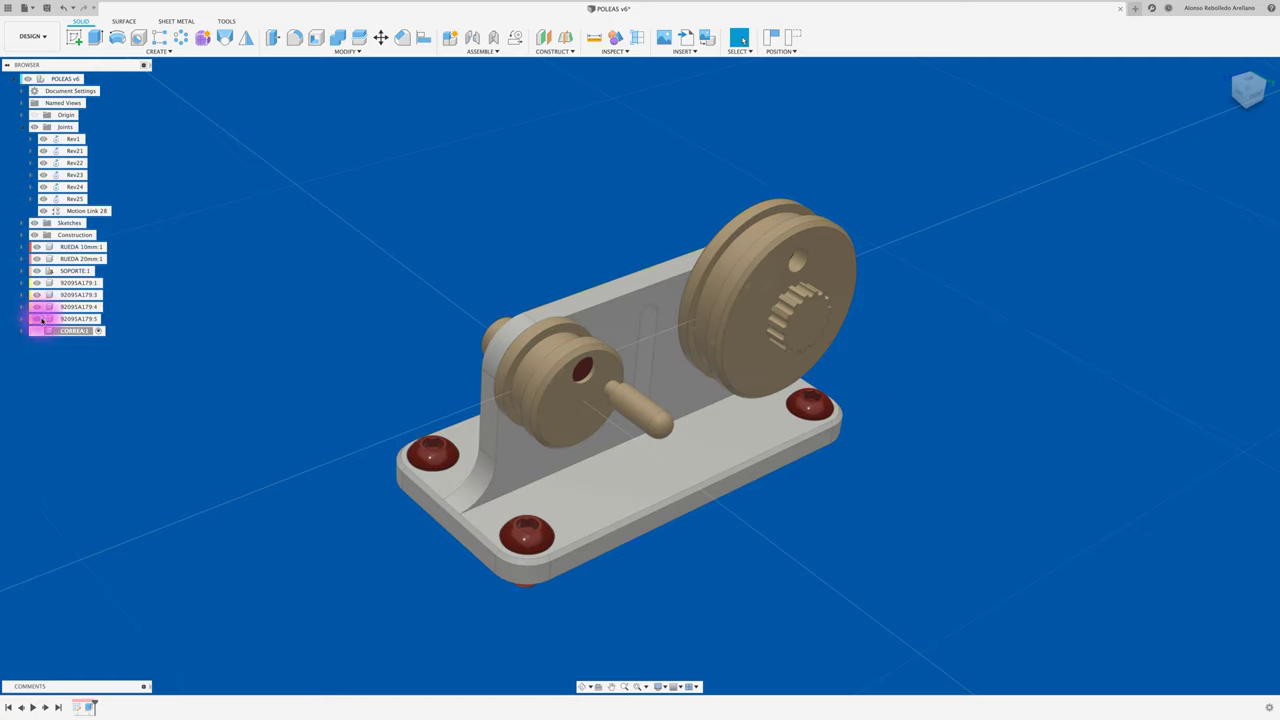
left_click(37, 330)
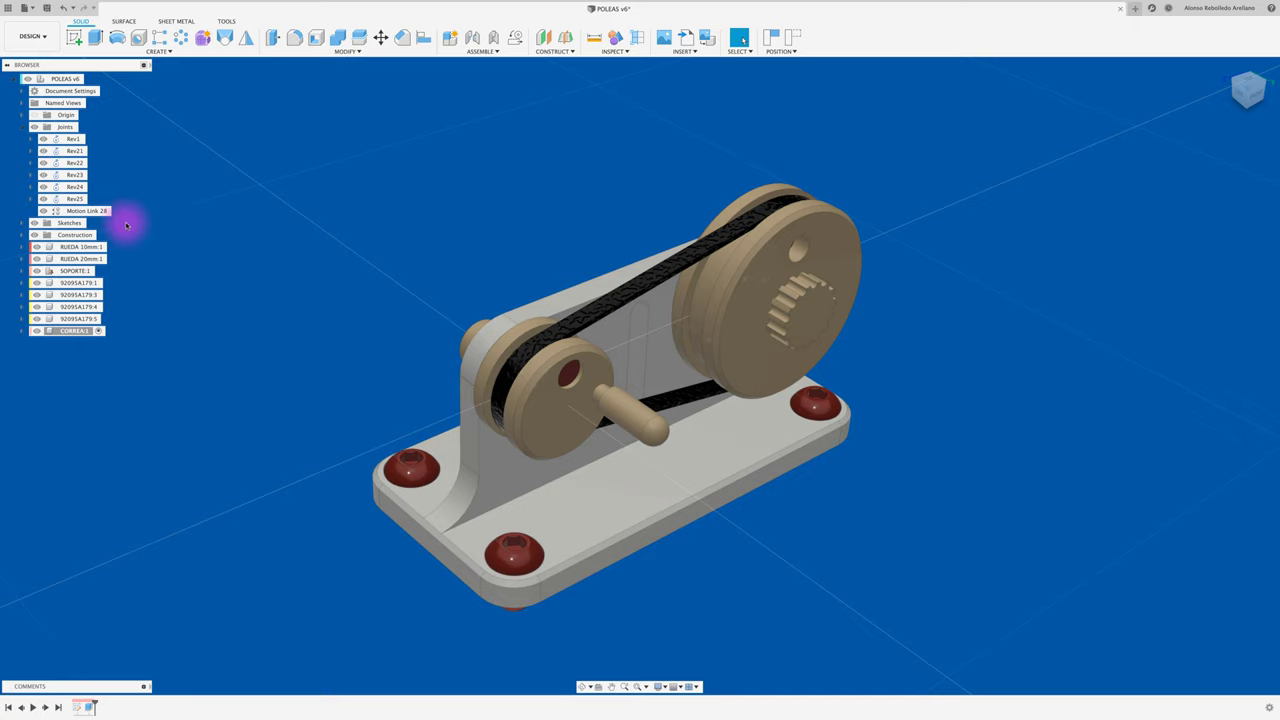
Orbit around the model and start renaming the Rev24 joint to POLEA MENOR.
left_click(70, 151)
mouse_move(443, 357)
middle_mouse_down("shift")
mouse_move(677, 378)
mouse_move(684, 403)
middle_mouse_up("shift")
mouse_move(333, 295)
middle_mouse_down("shift")
mouse_move(63, 194)
mouse_move(67, 210)
middle_mouse_up("shift")
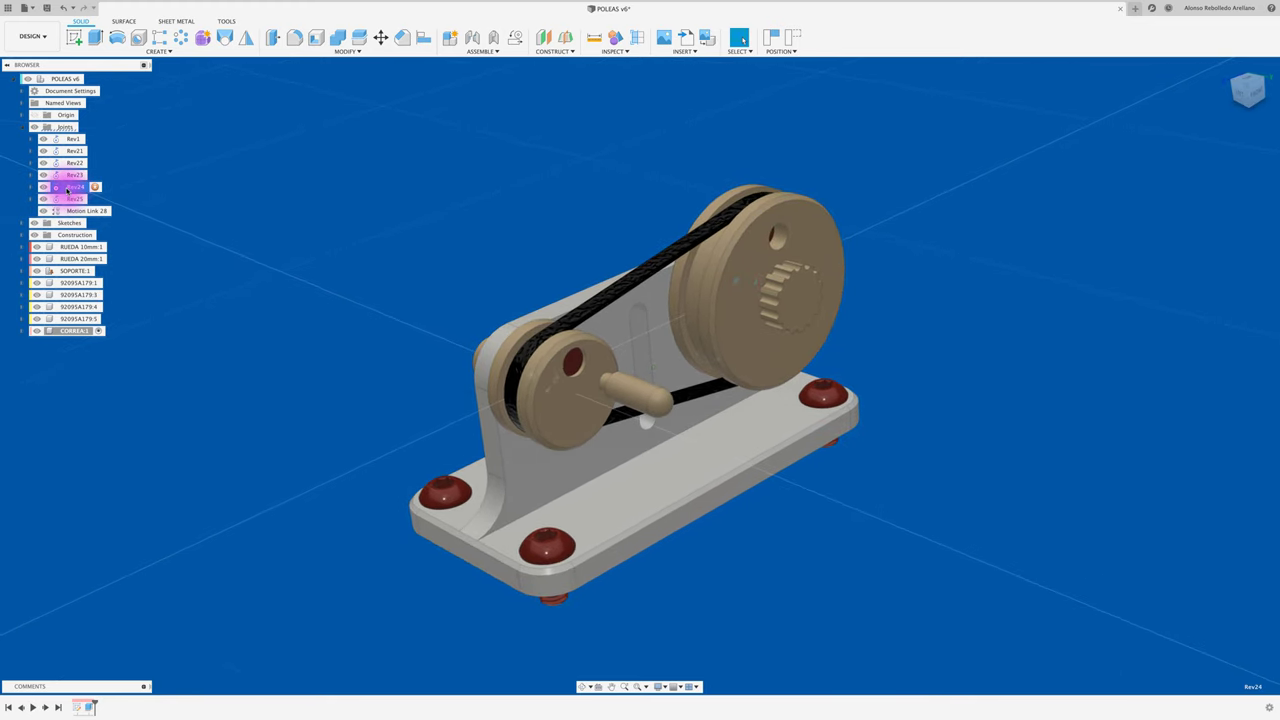
right_click(67, 190)
key("Escape")
type("POLEA MENOR")
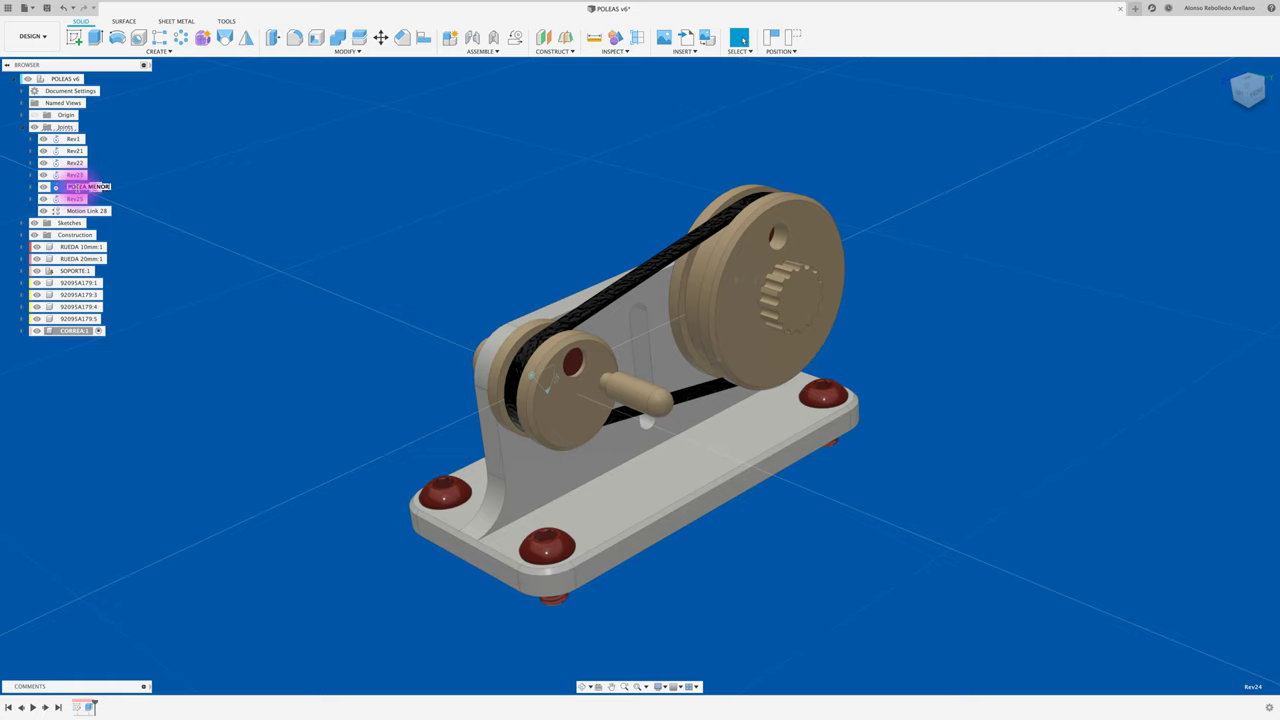
Animate the POLEA MENOR joint, watching the pulleys from front and angled views, then stop it.
right_click(95, 187)
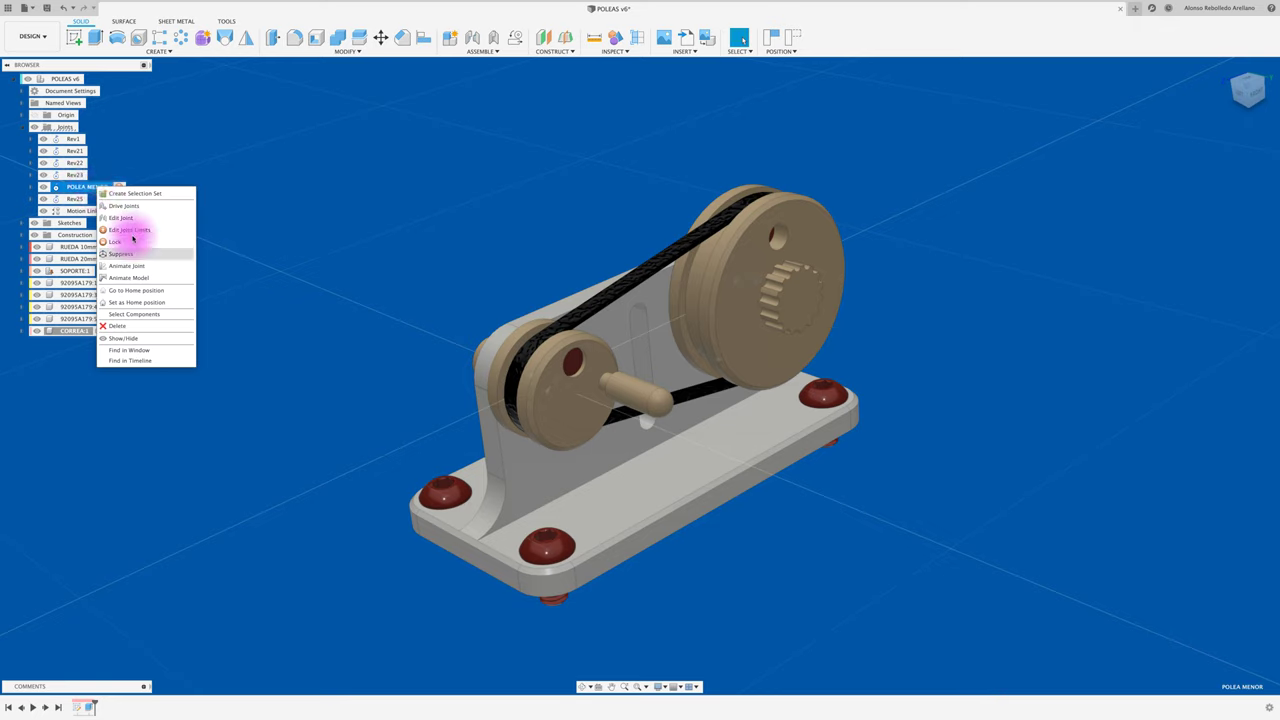
left_click(153, 279)
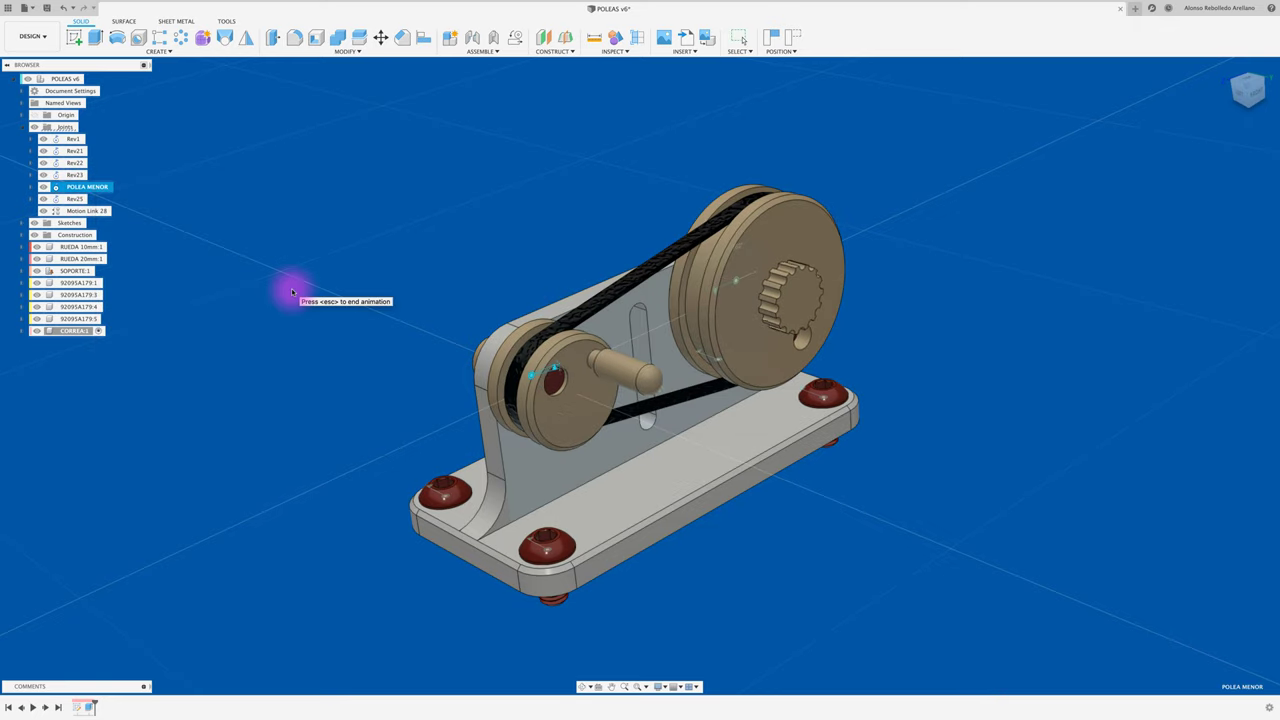
left_click(1245, 92)
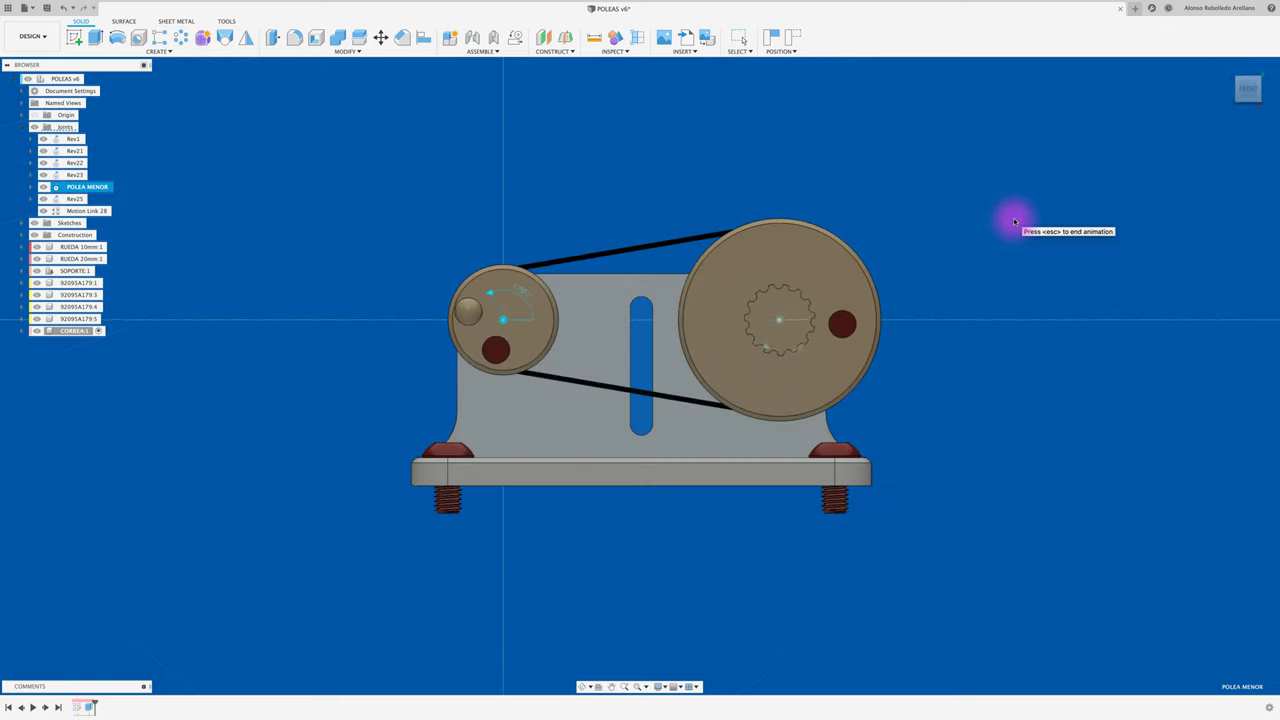
key("F6")
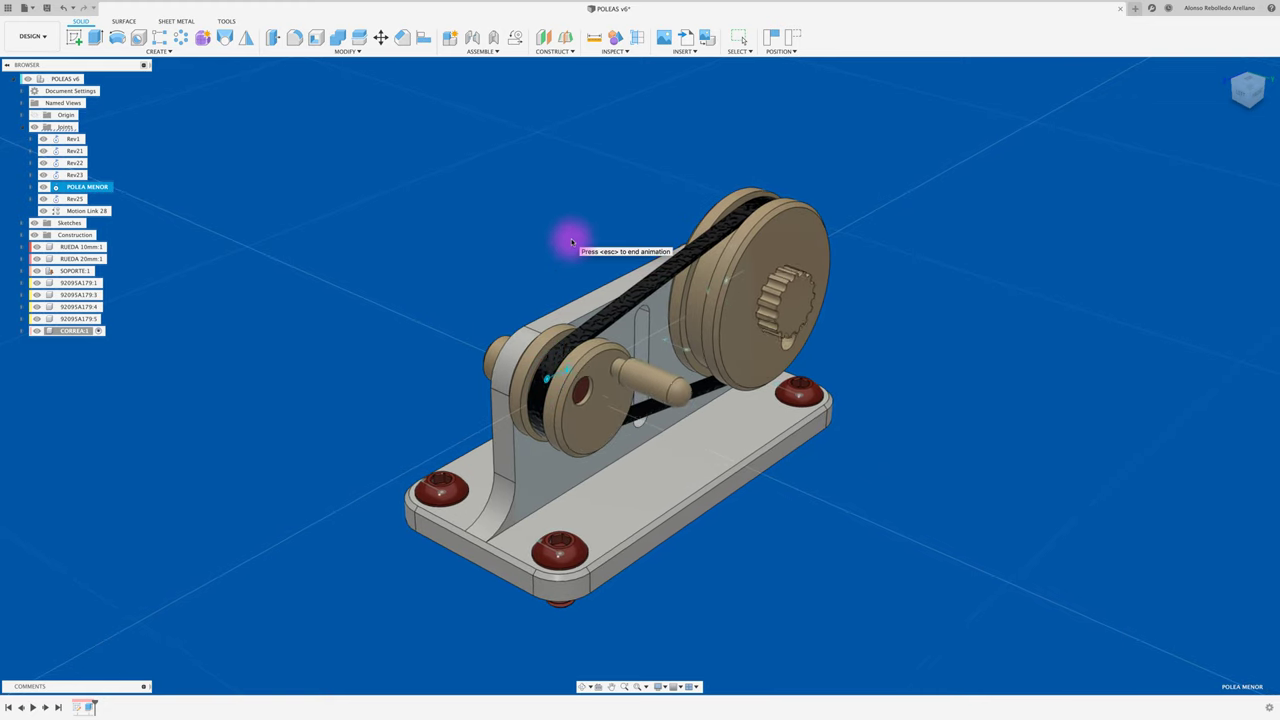
scroll(580, 255, "down", 2)
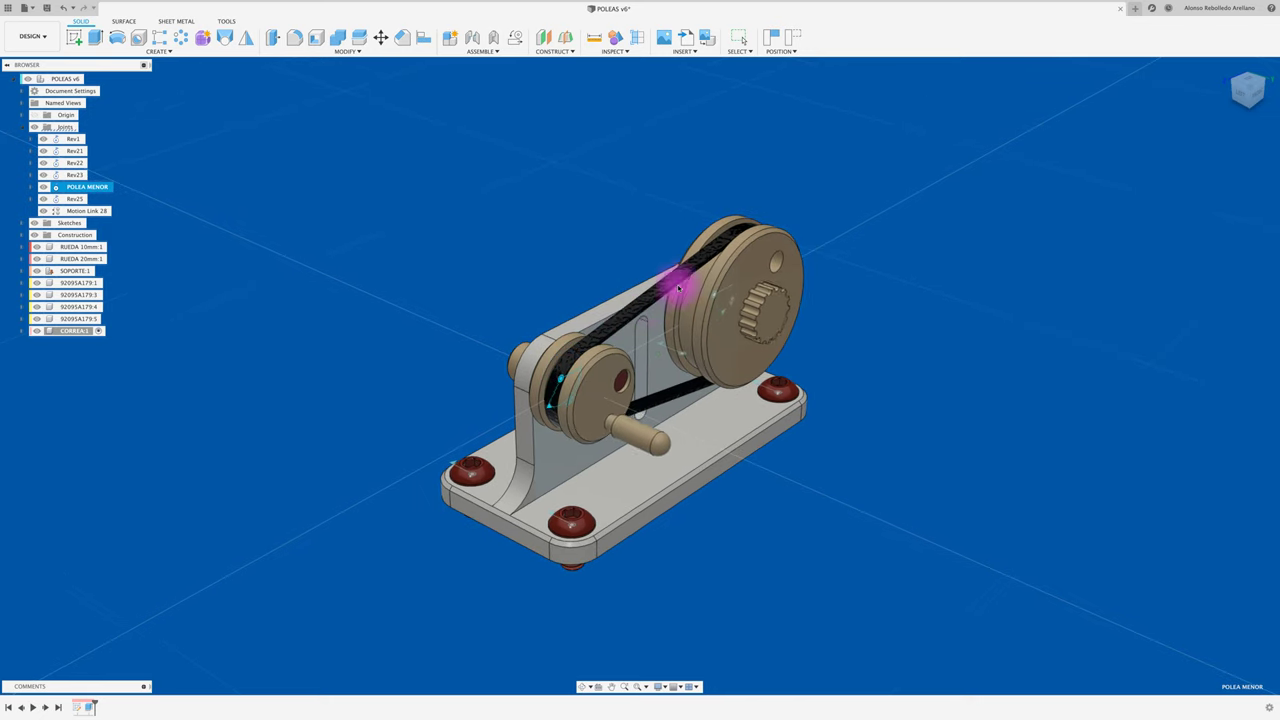
middle_click_drag(770, 249, 586, 271, "shift")
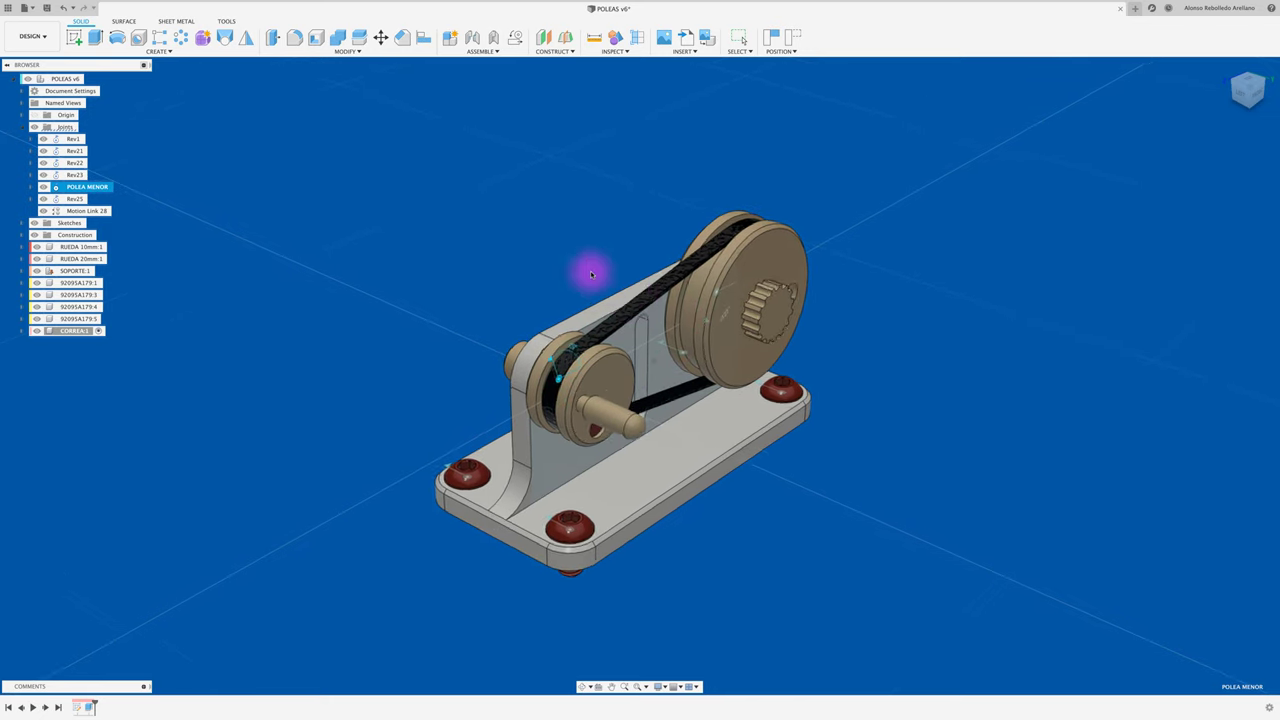
scroll(586, 270, "up", 3)
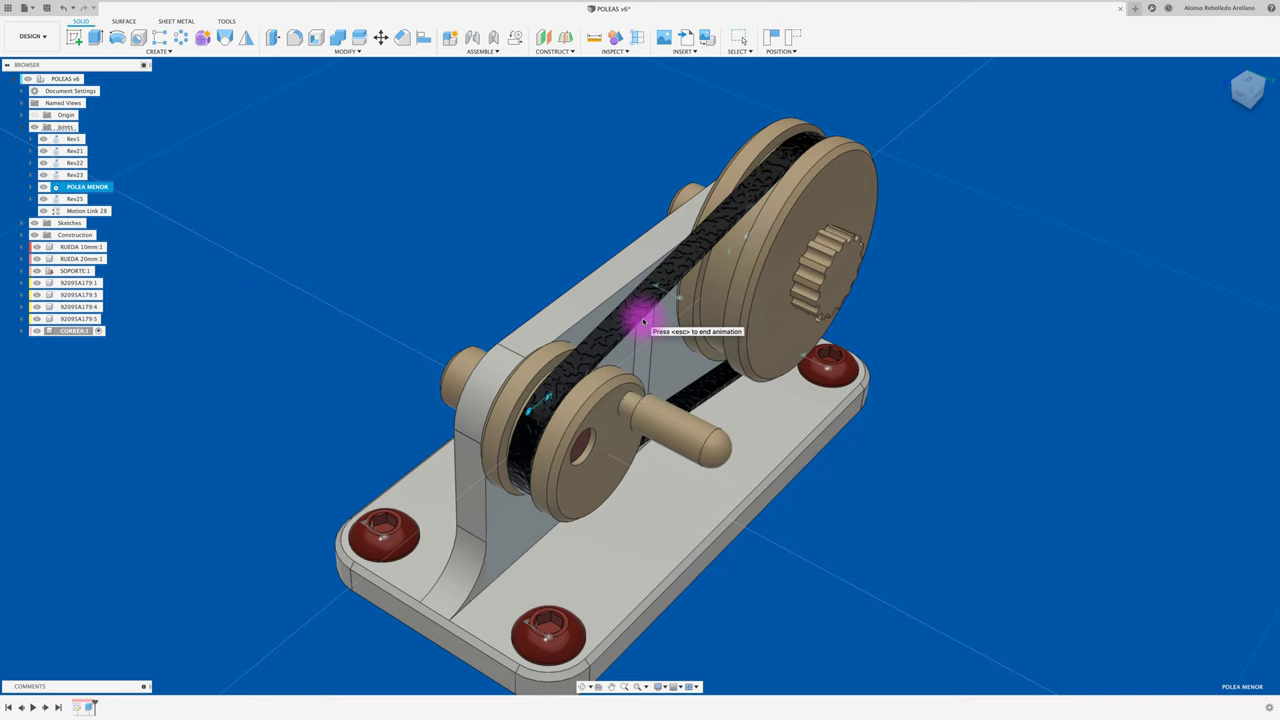
key("F5")
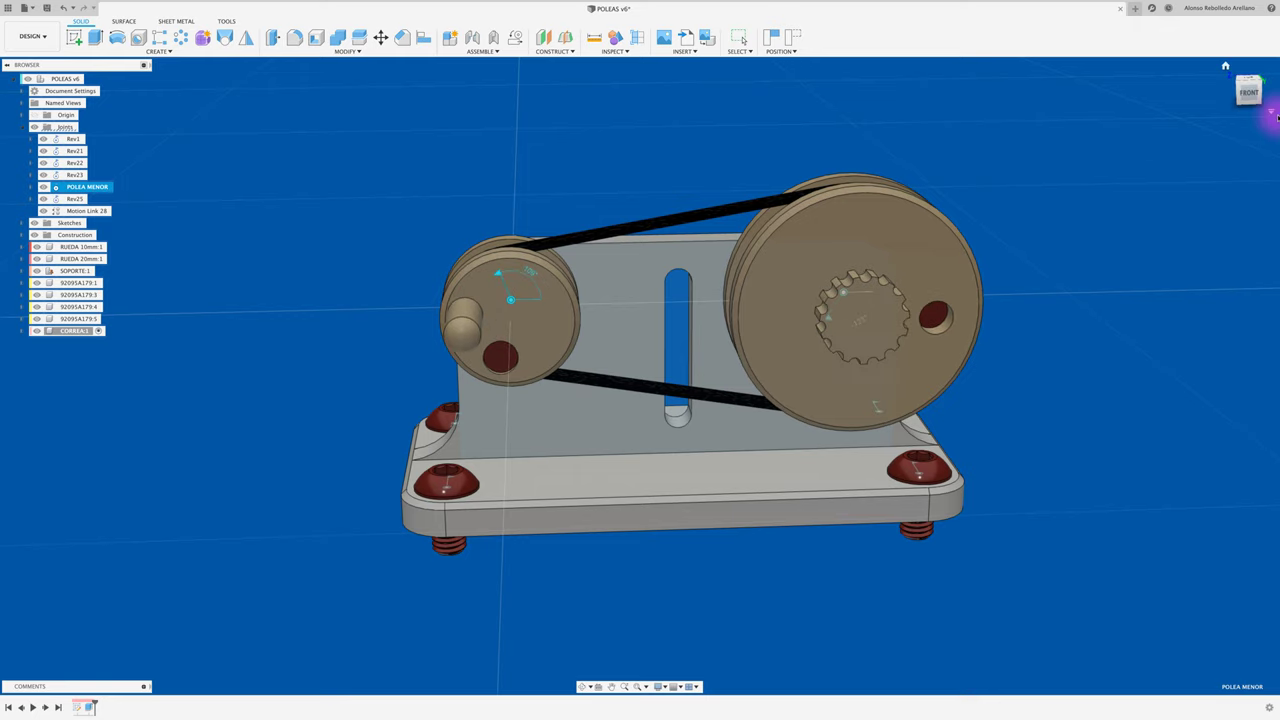
left_click(1250, 95)
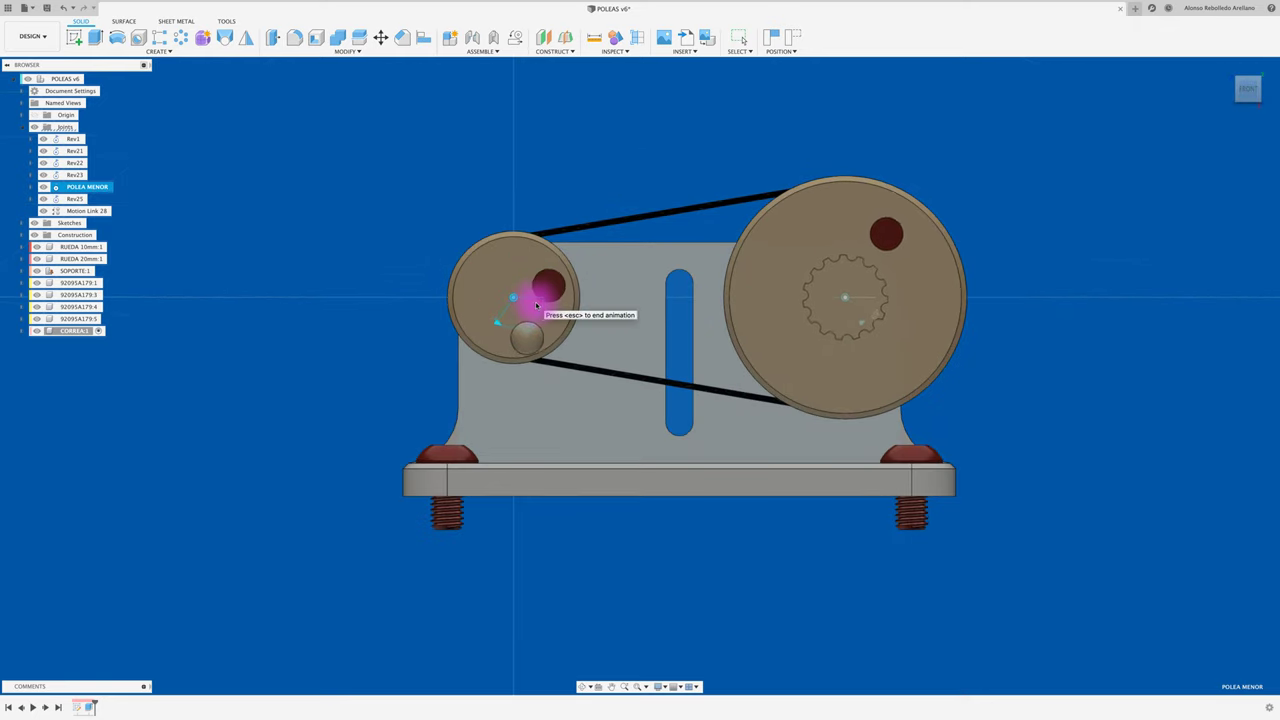
left_click(540, 294)
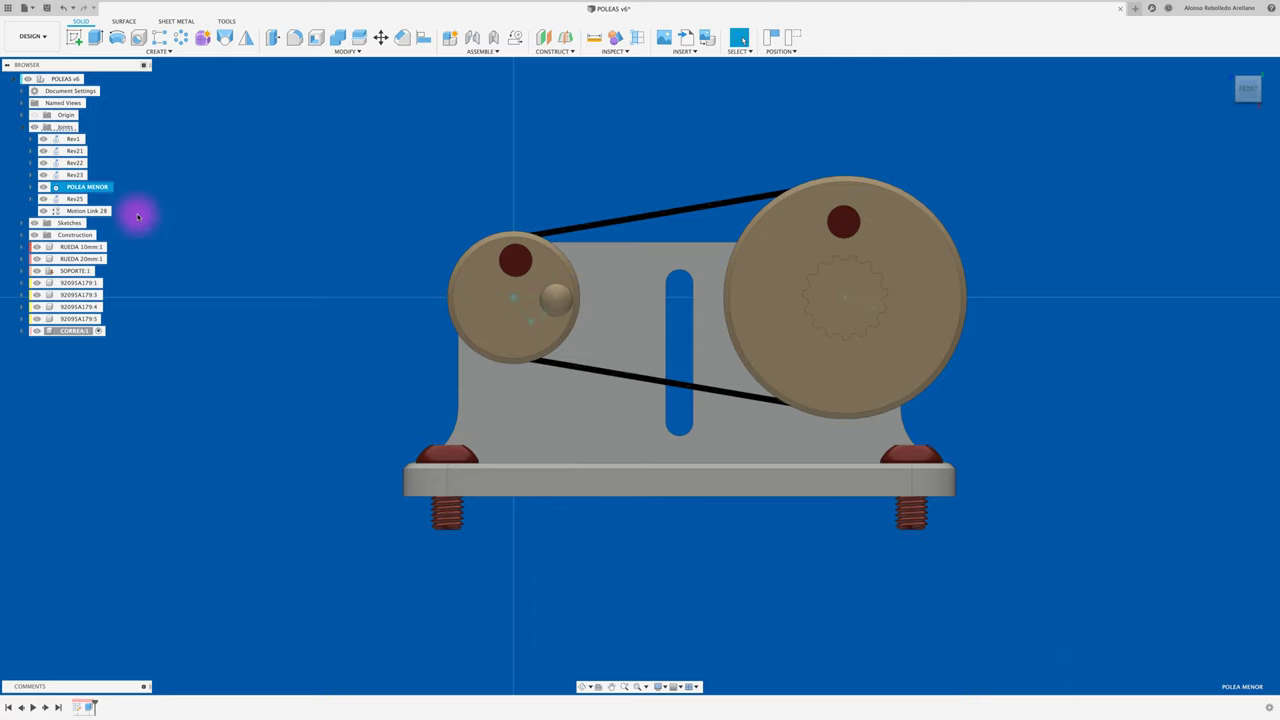
Animate Motion Link 28 from its edit settings, then cancel without changes.
right_click(88, 211)
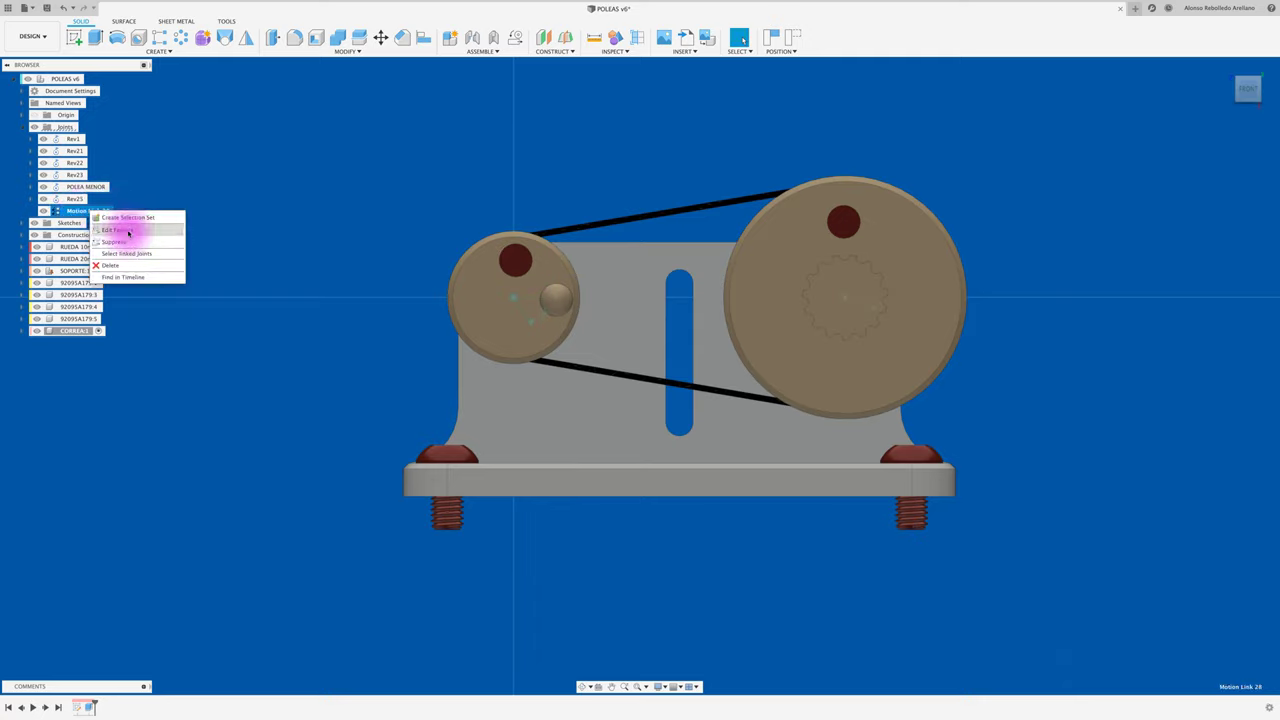
left_click(128, 232)
left_click(1149, 239)
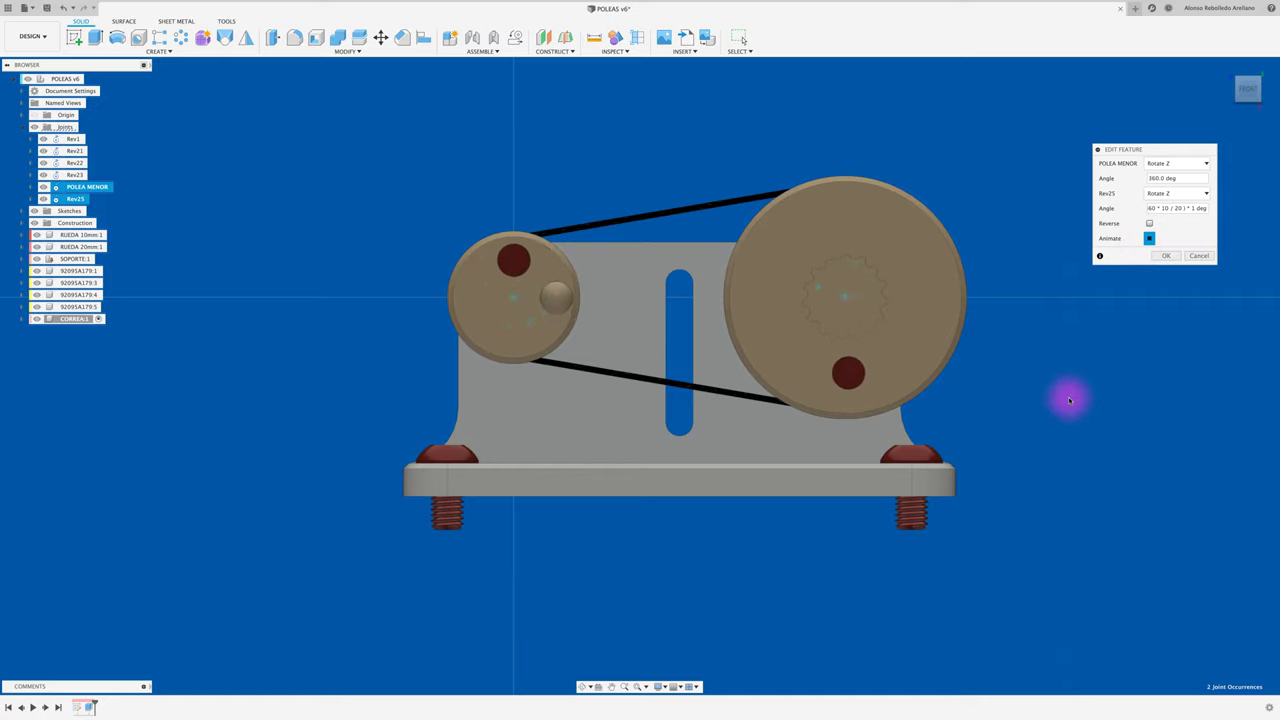
key("F6")
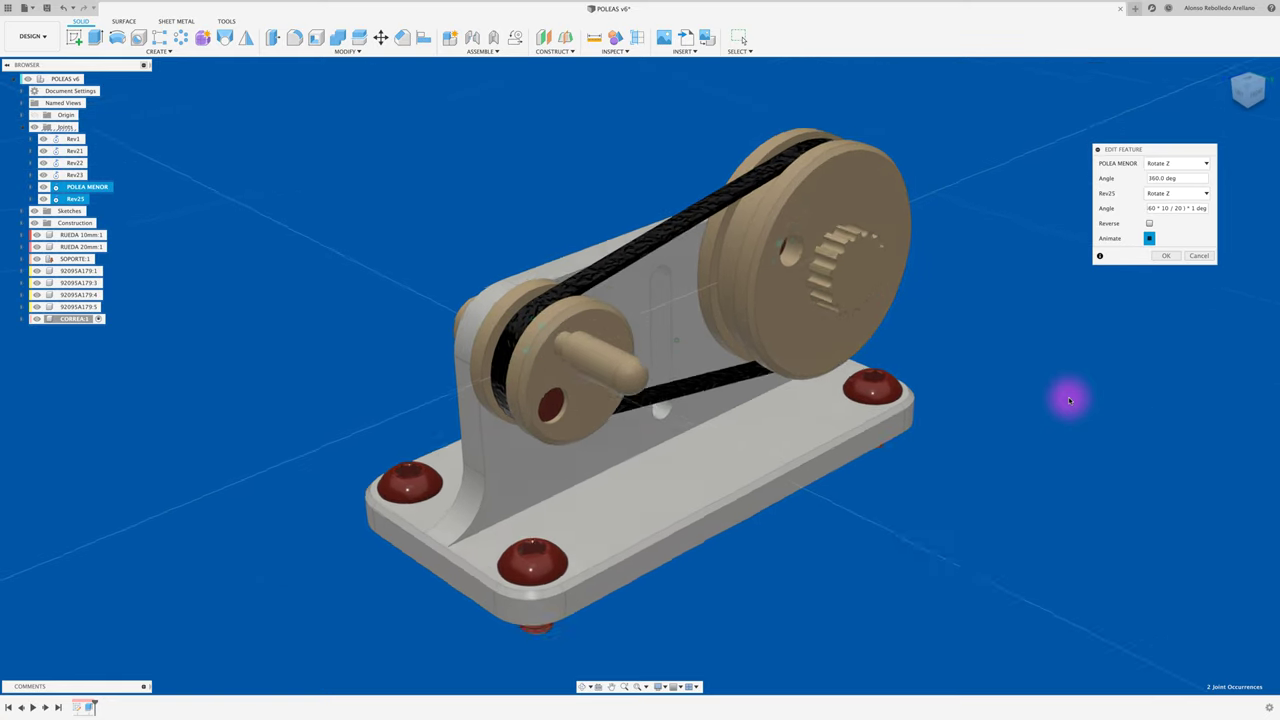
left_click(1204, 256)
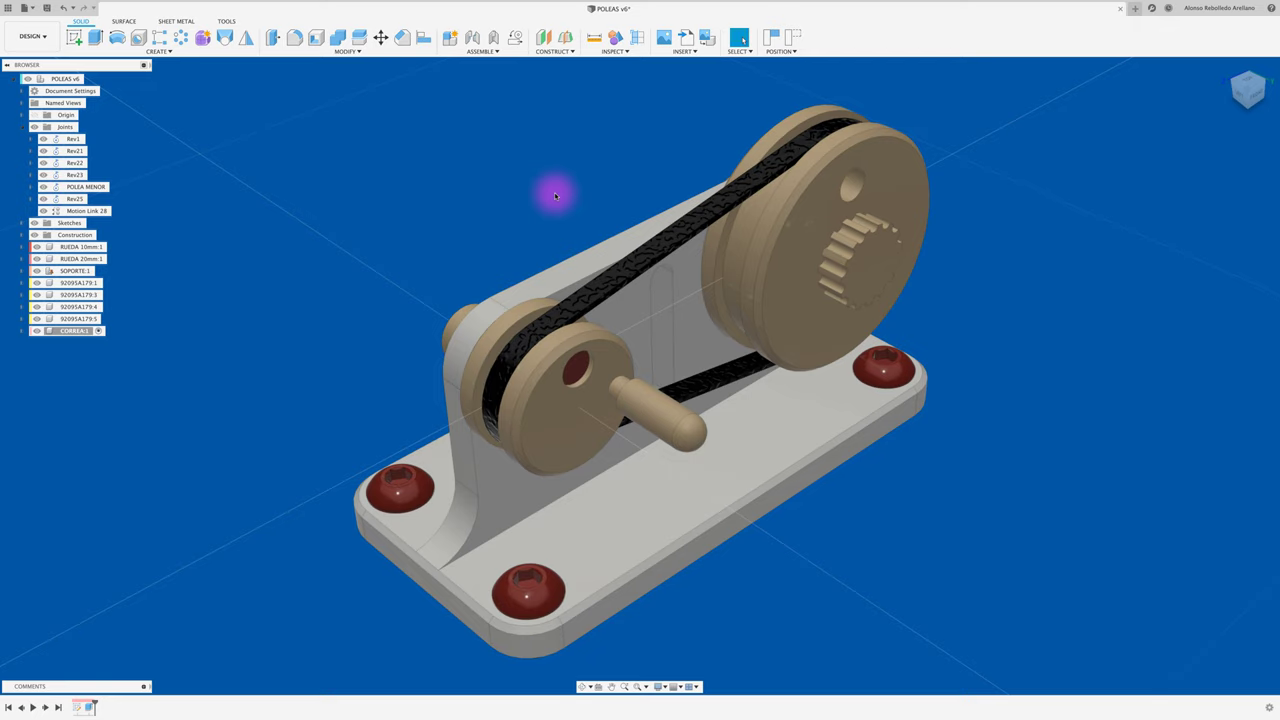
Try the Polka and Regular textured plastic appearances on the belt.
key("a")
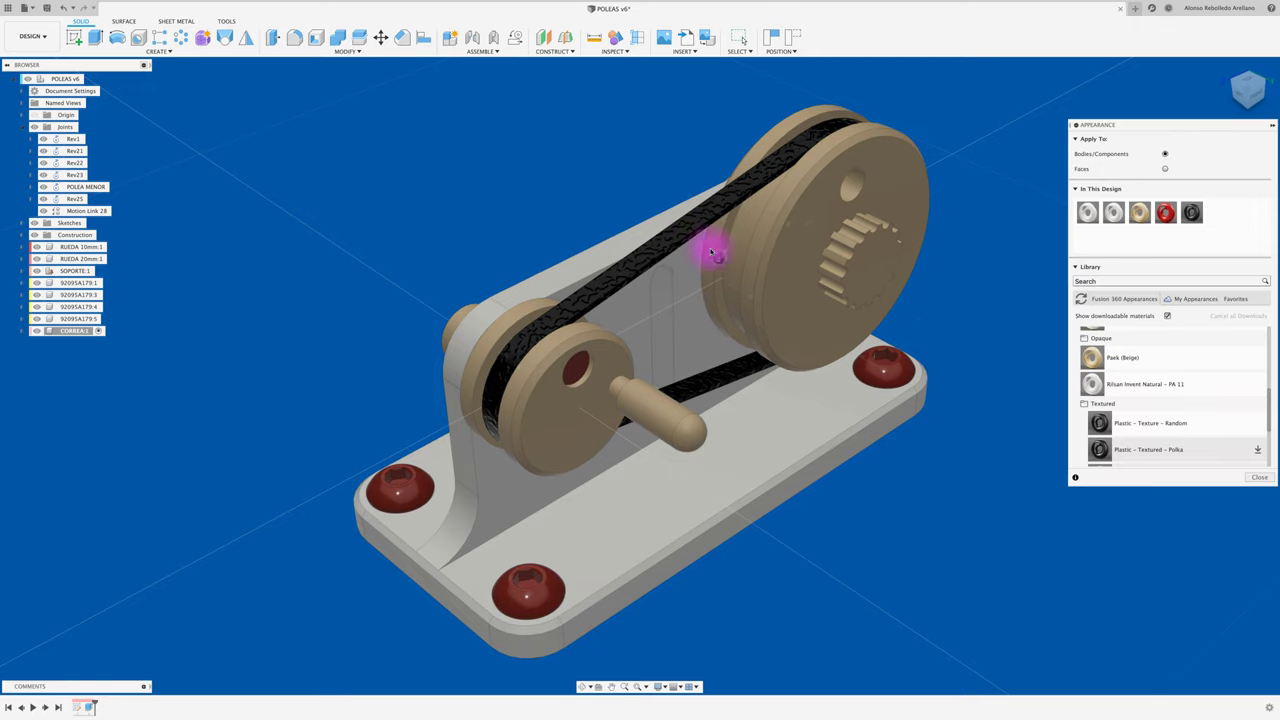
left_click(1259, 451)
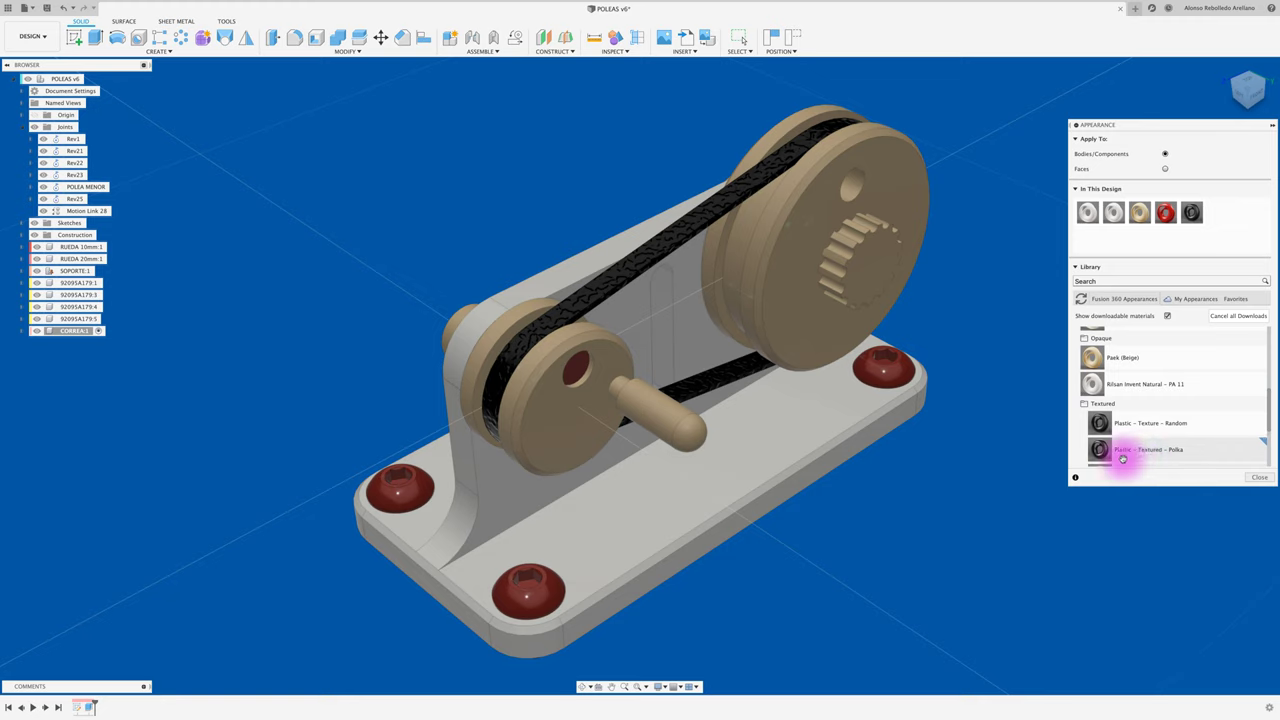
left_click_drag(1122, 457, 656, 266)
scroll(1150, 420, "down", 1)
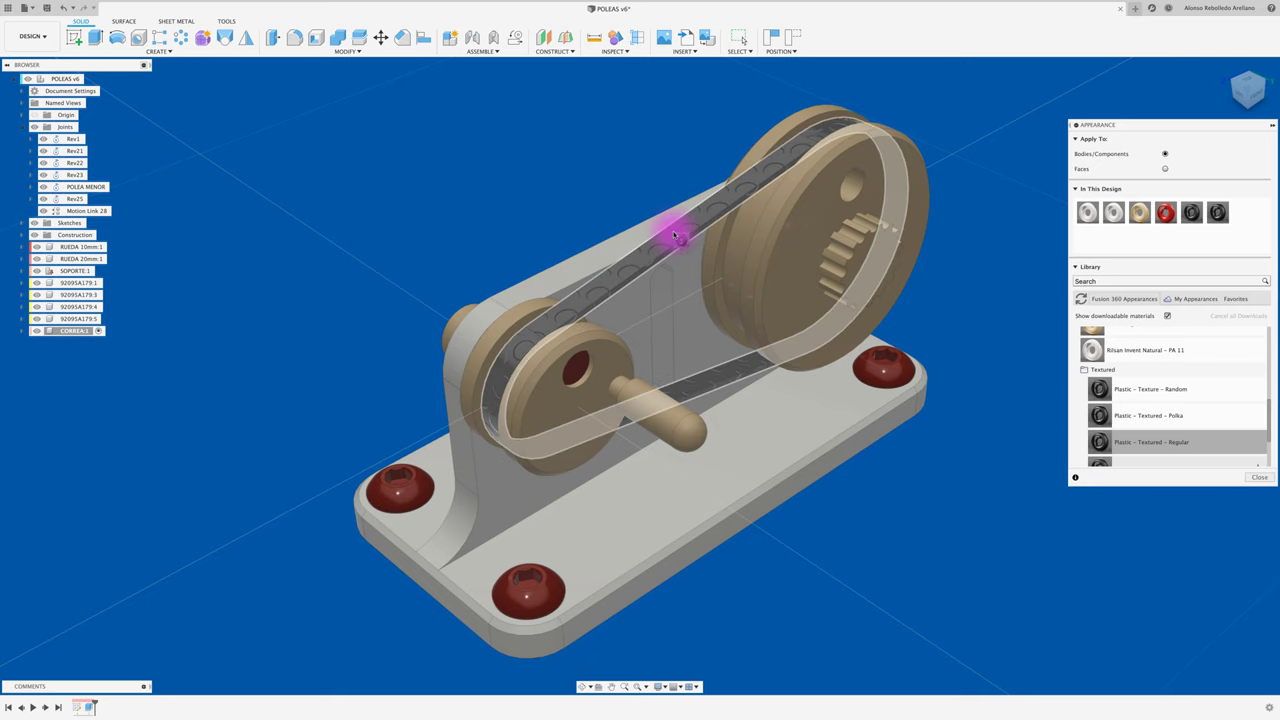
left_click_drag(1099, 441, 671, 229)
Apply the Nylon 6-6 (White) appearance to the belt.
scroll(1131, 423, "up", 2)
scroll(1131, 425, "up", 3)
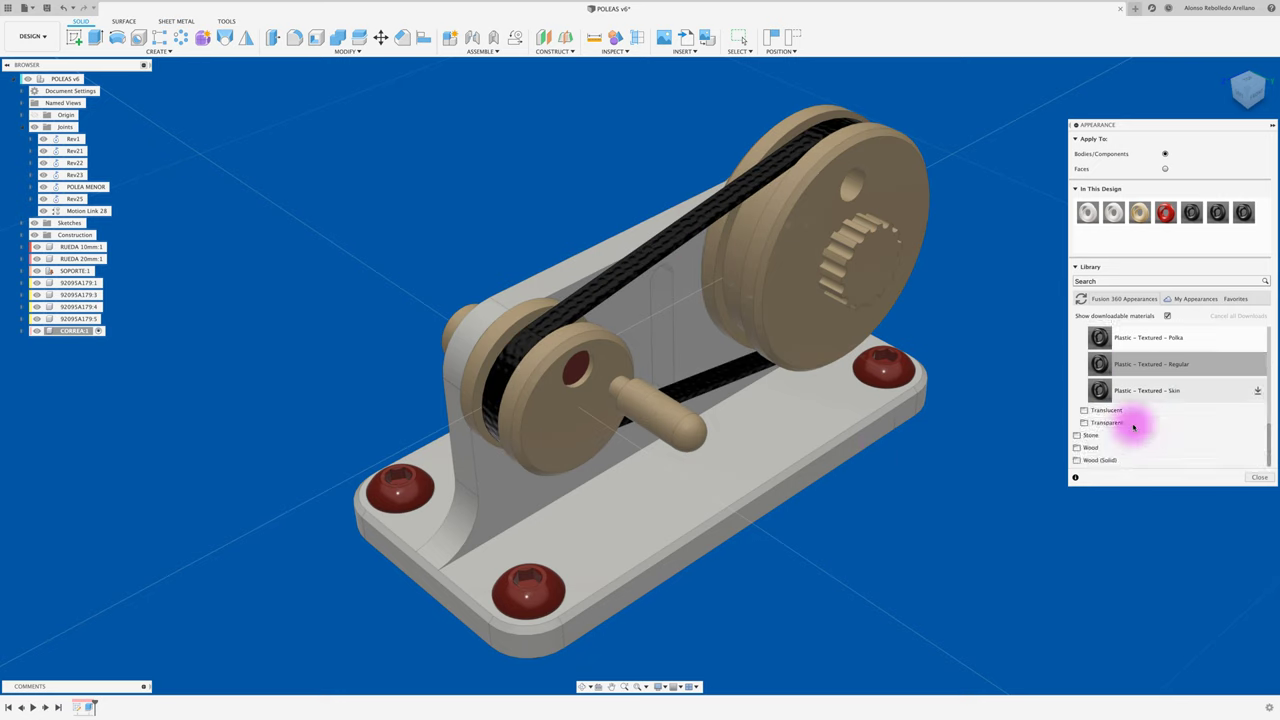
scroll(1133, 427, "up", 2)
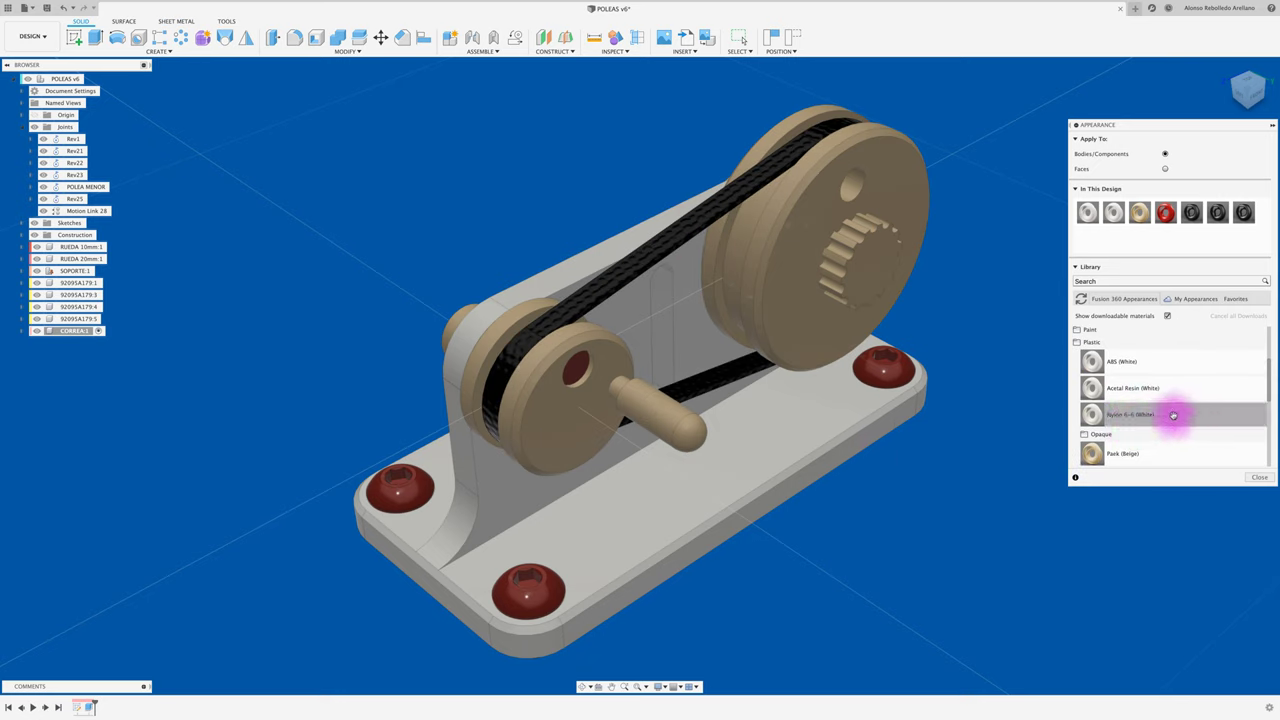
left_click_drag(1090, 418, 671, 240)
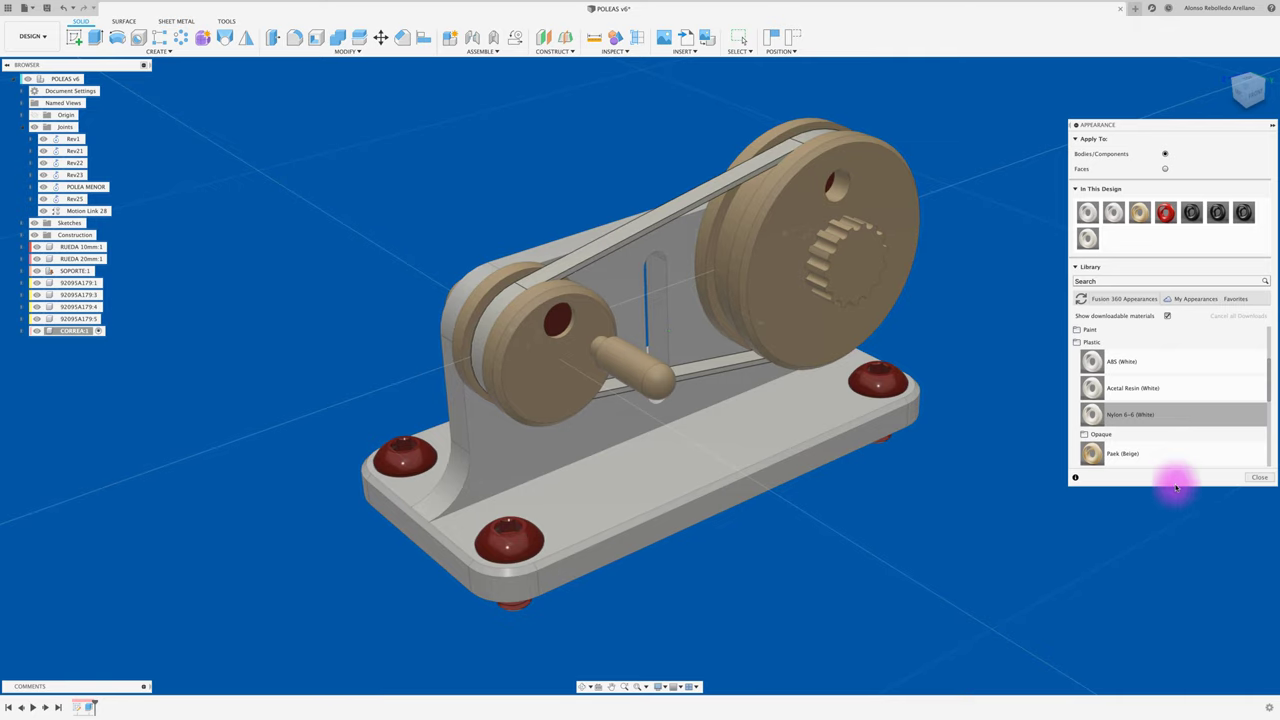
Close the Appearance library panel.
left_click(1258, 477)
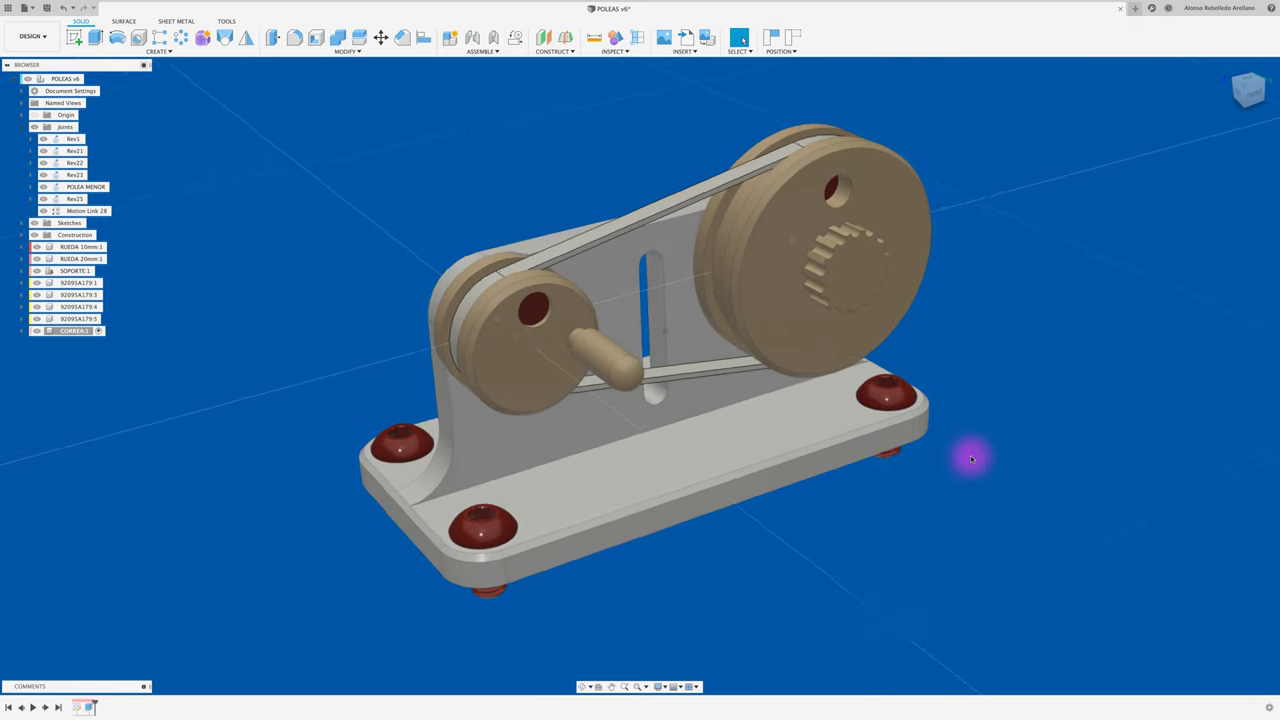